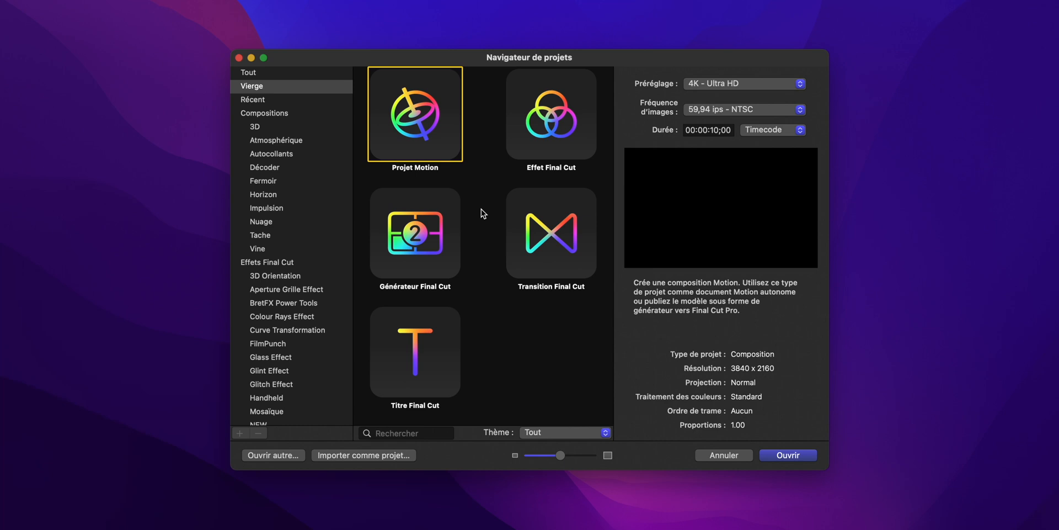
# Create a new Final Cut title project with the 4K - Ultra HD preset and choose its frame rate.
pyautogui.click(409, 349)
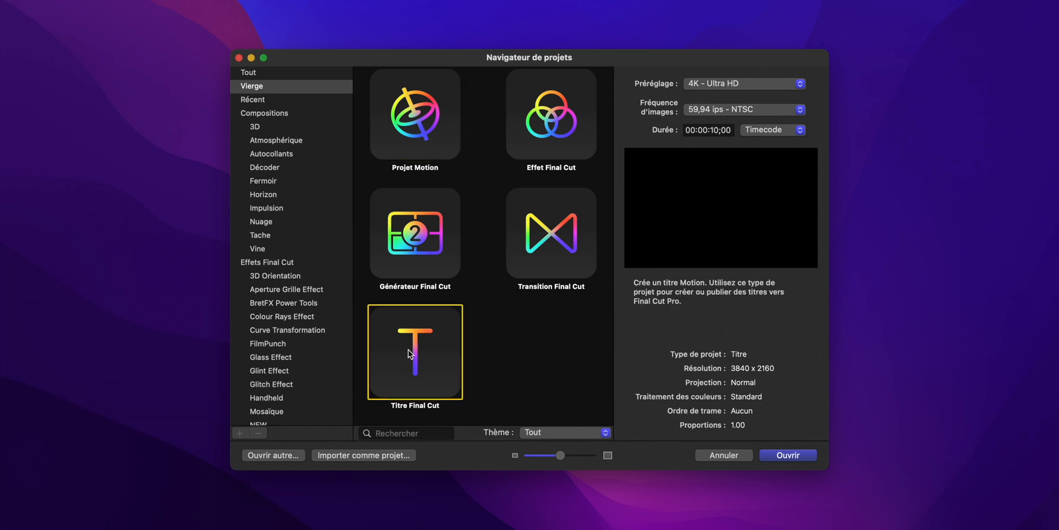
pyautogui.click(716, 87)
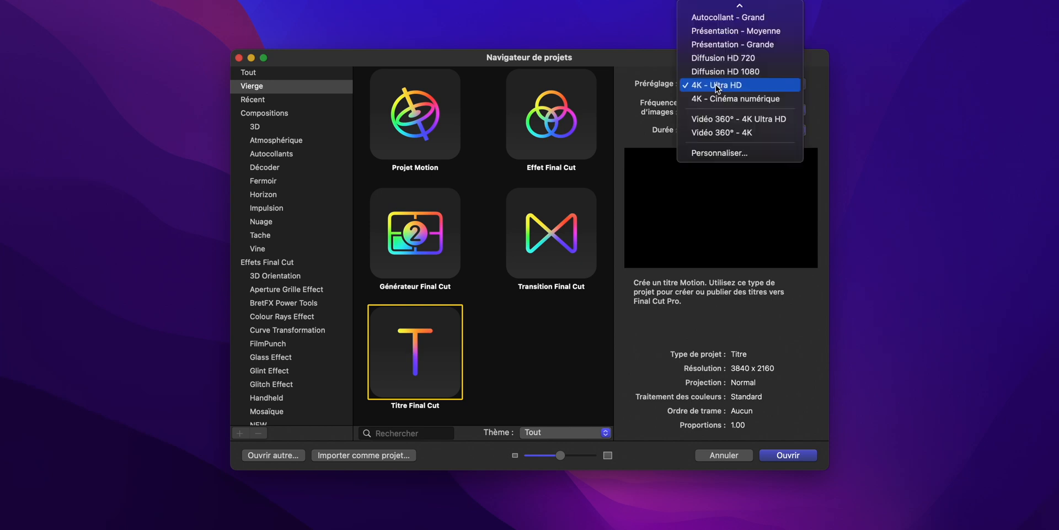
pyautogui.click(659, 89)
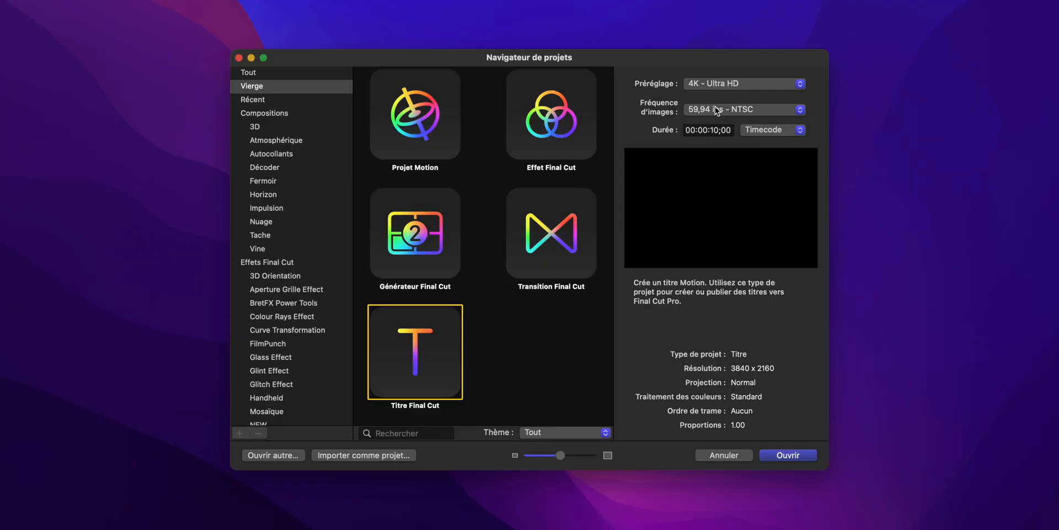
pyautogui.click(717, 111)
pyautogui.click(716, 57)
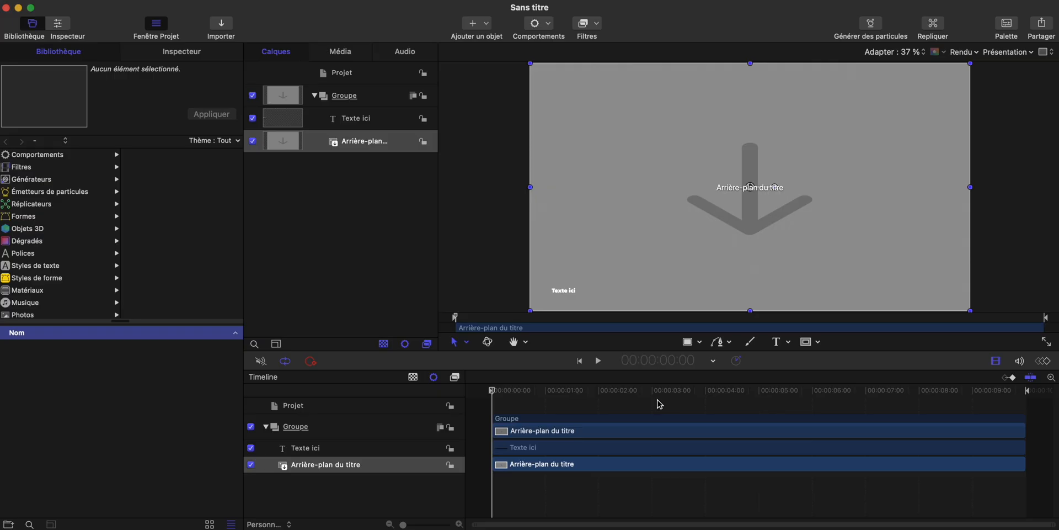
# Delete the title background layer and the default "Texte ici" layer from the group.
pyautogui.click(360, 142)
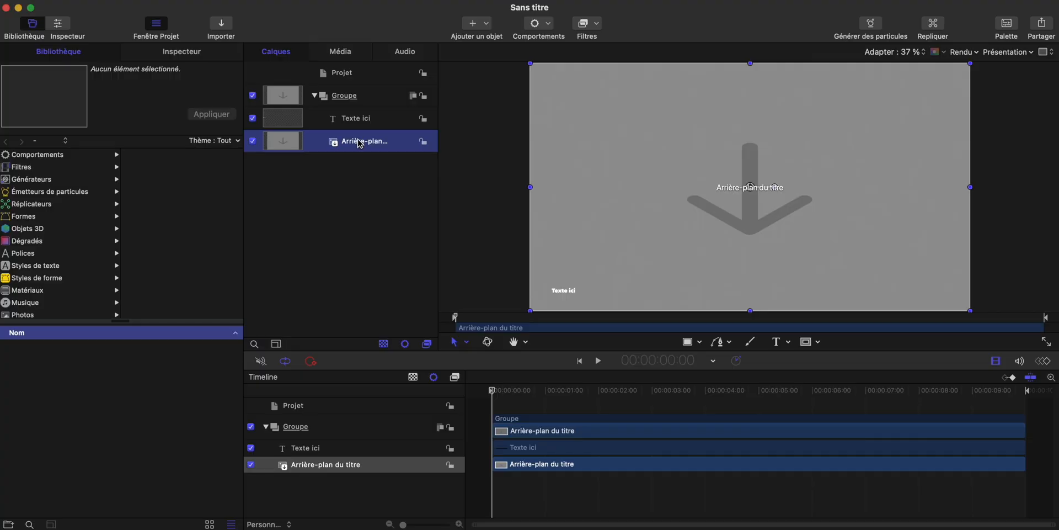
pyautogui.press('Delete')
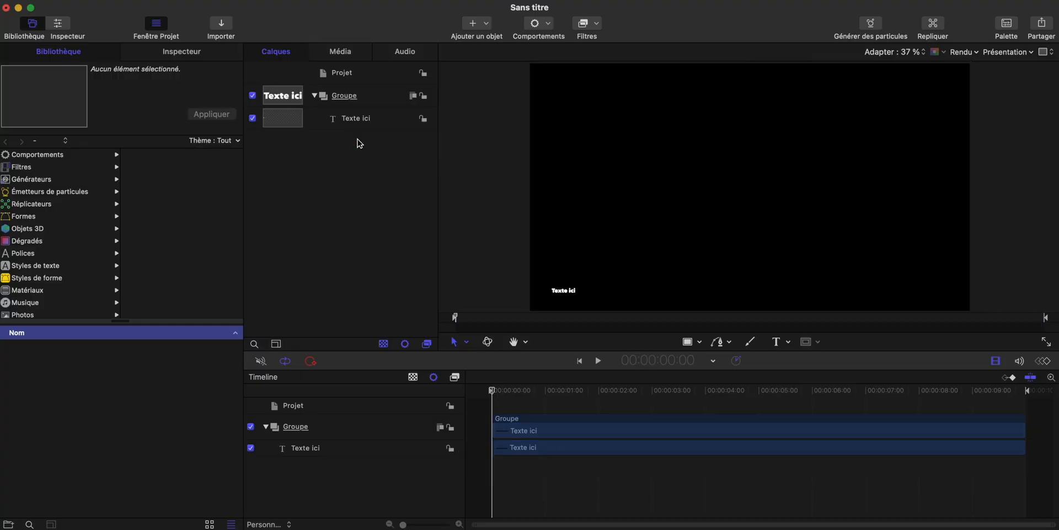
pyautogui.click(358, 124)
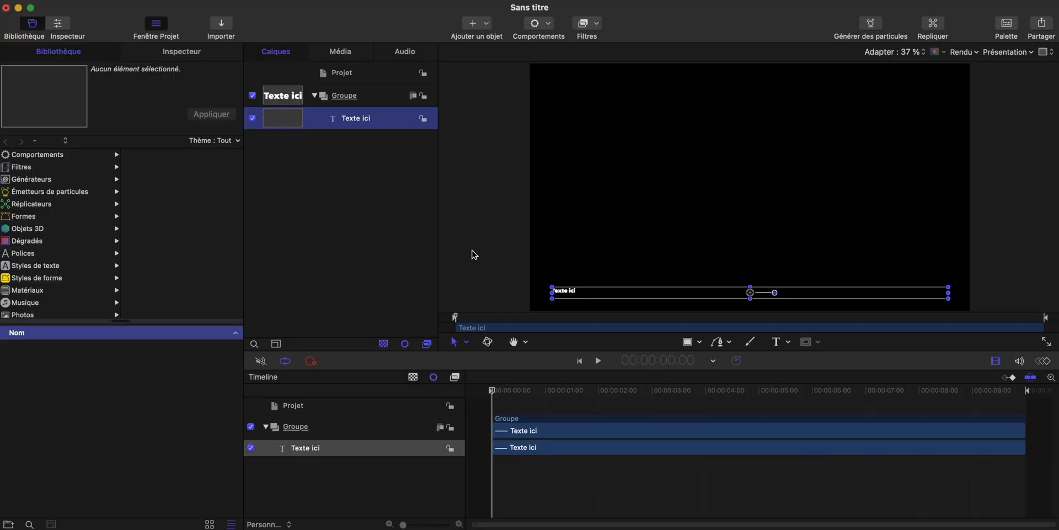
pyautogui.press('Delete')
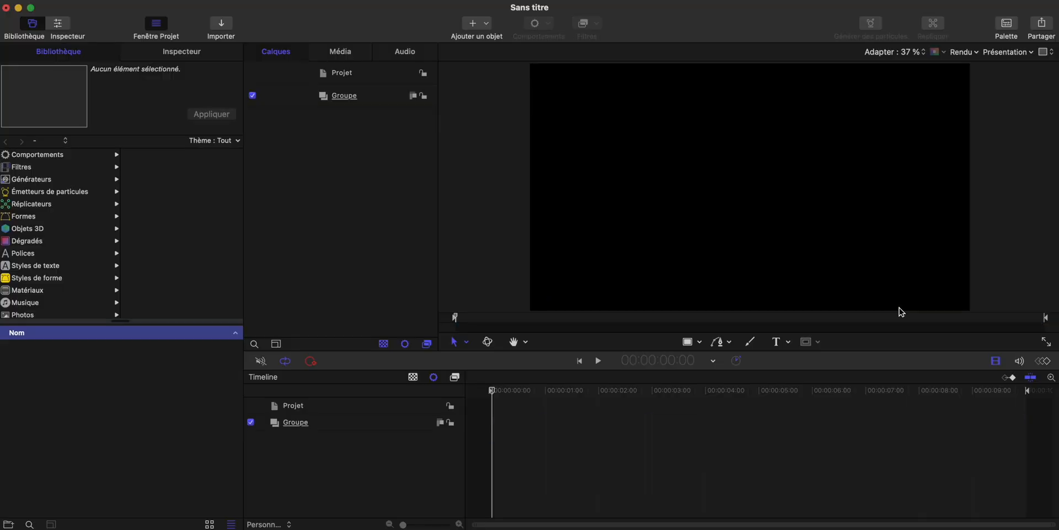
# Add the text "plugin" at size 400 with centred alignment and place it in the middle of the canvas.
pyautogui.click(996, 362)
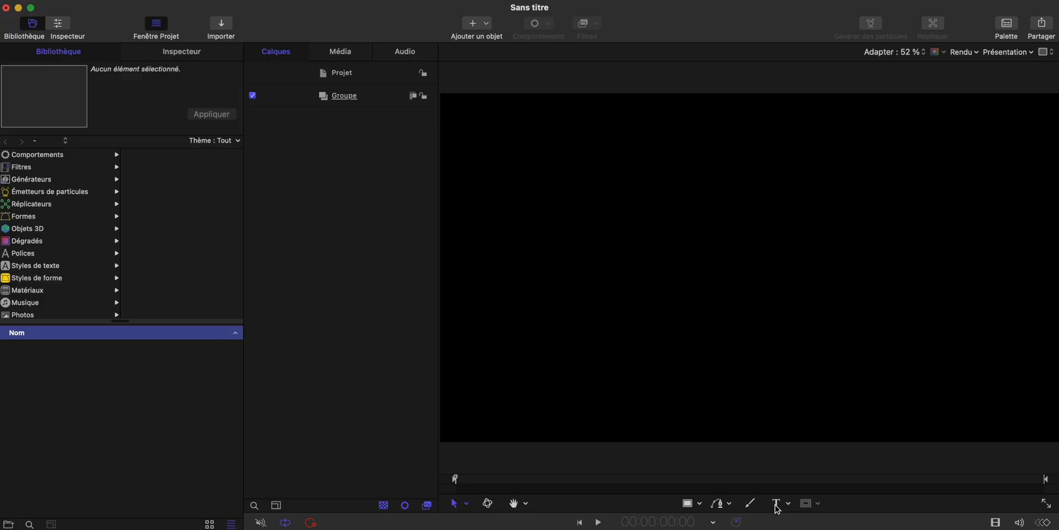
pyautogui.click(743, 254)
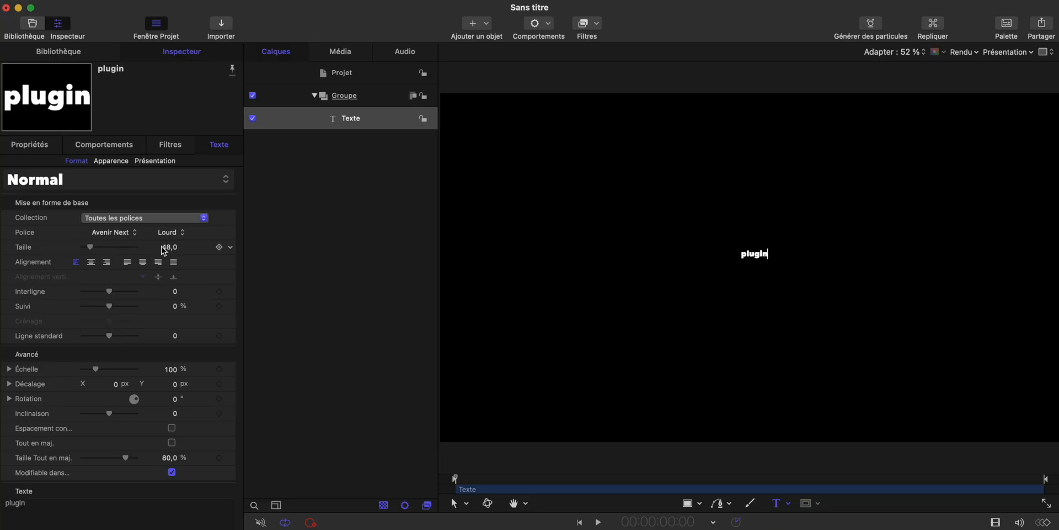
pyautogui.click(169, 247)
pyautogui.write('400')
pyautogui.press('Return')
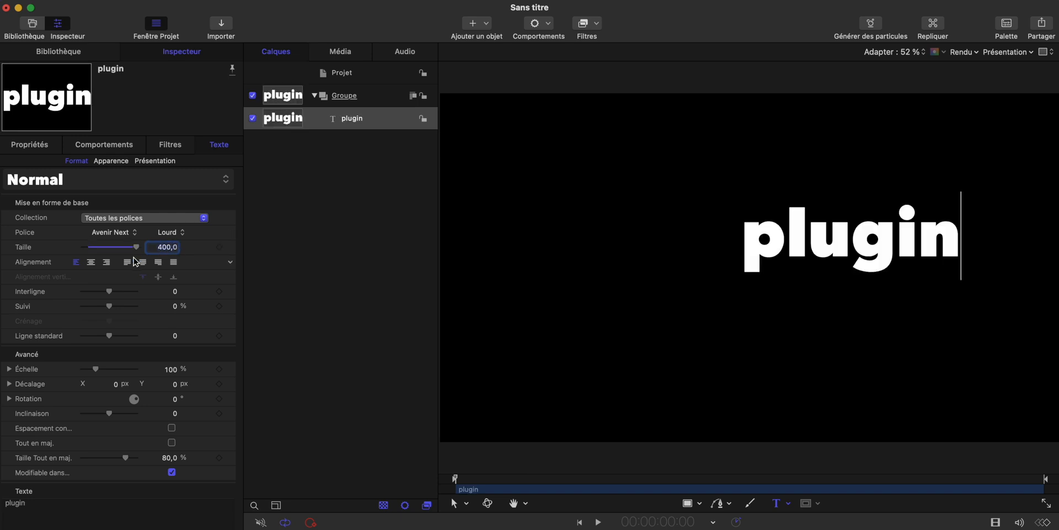
pyautogui.click(91, 263)
pyautogui.click(454, 503)
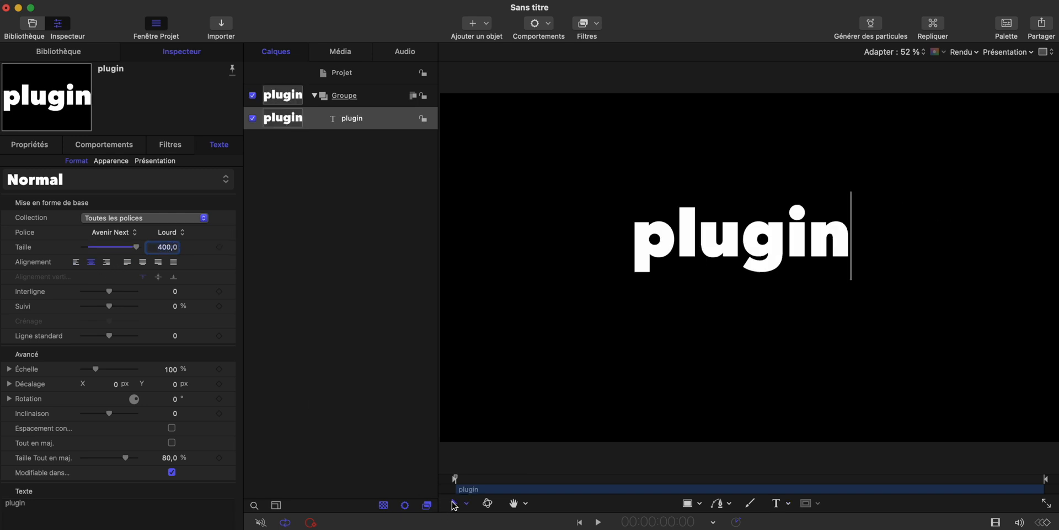
pyautogui.moveTo(720, 253); pyautogui.dragTo(729, 278)
# Turn off the text's face fill and enable its outline (Contour) with a width of 2.
pyautogui.click(102, 161)
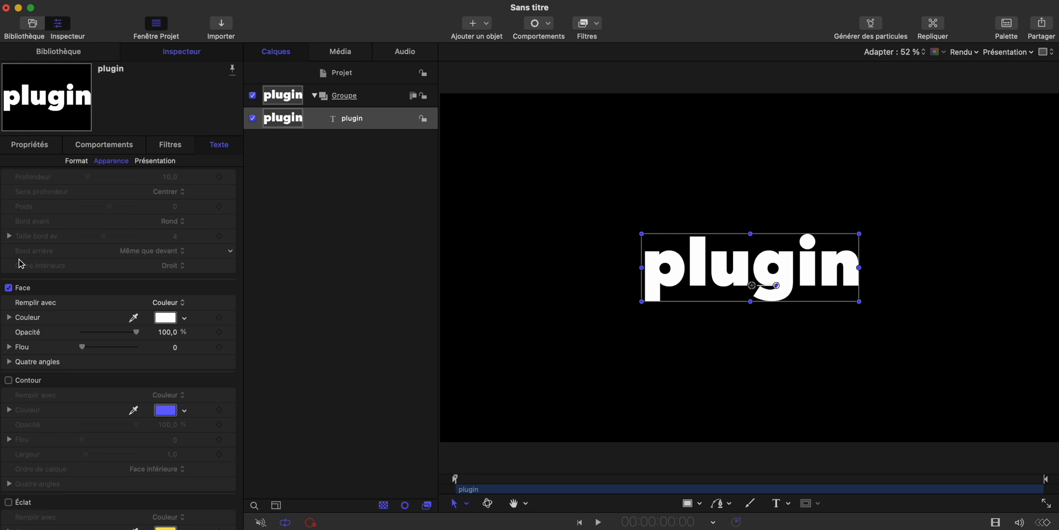
pyautogui.click(9, 288)
pyautogui.click(8, 380)
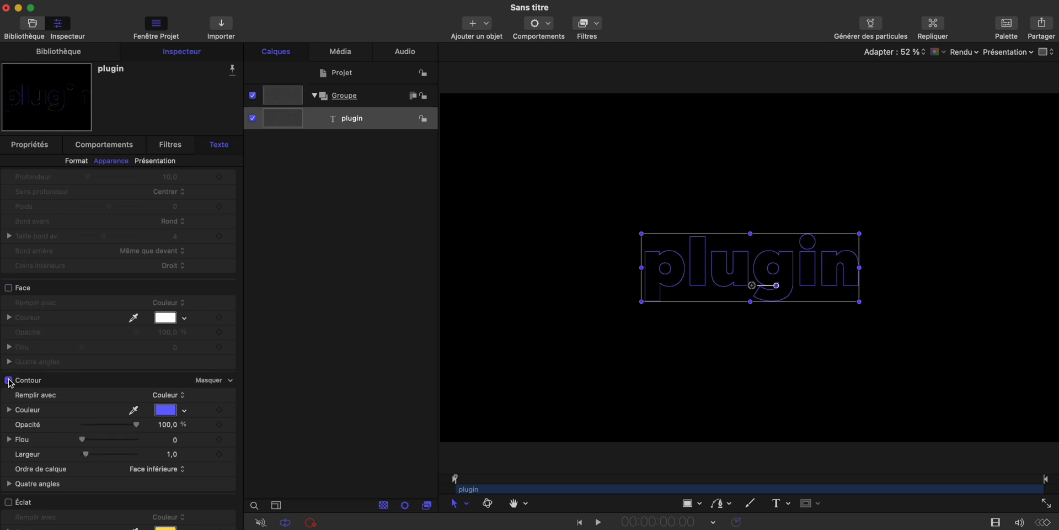
pyautogui.click(175, 455)
pyautogui.press('Return')
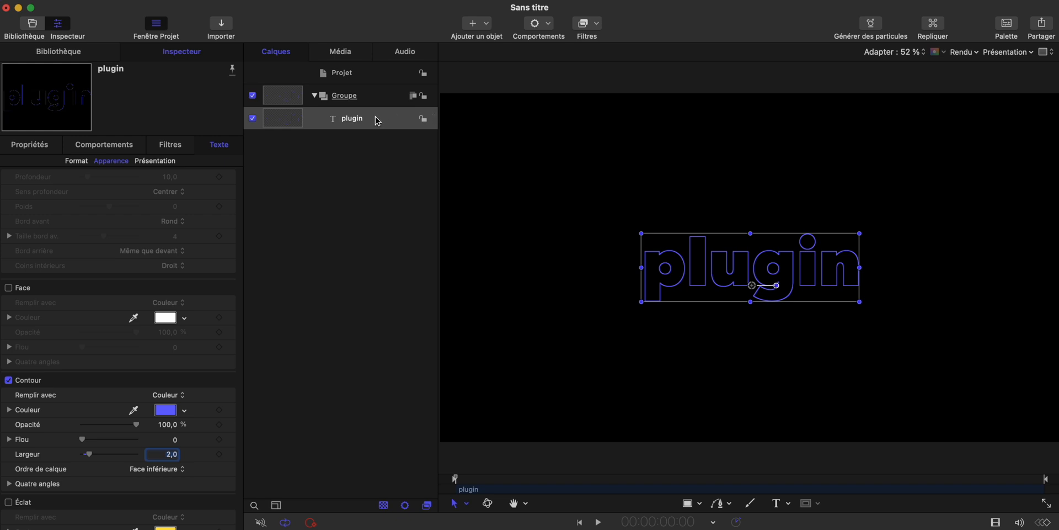
# Replicate the group containing the text and set the replicator's shape to a line (Ligne).
pyautogui.click(370, 93)
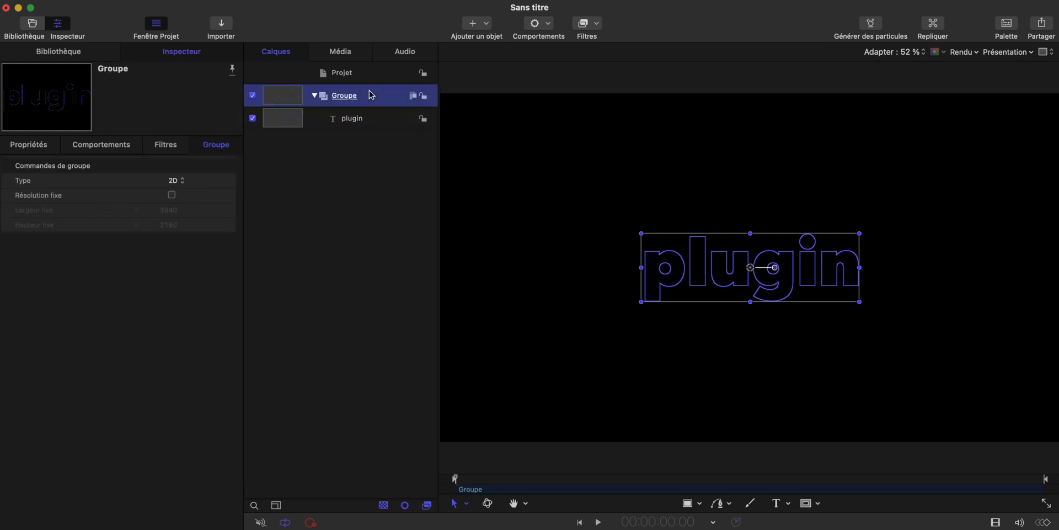
pyautogui.click(935, 24)
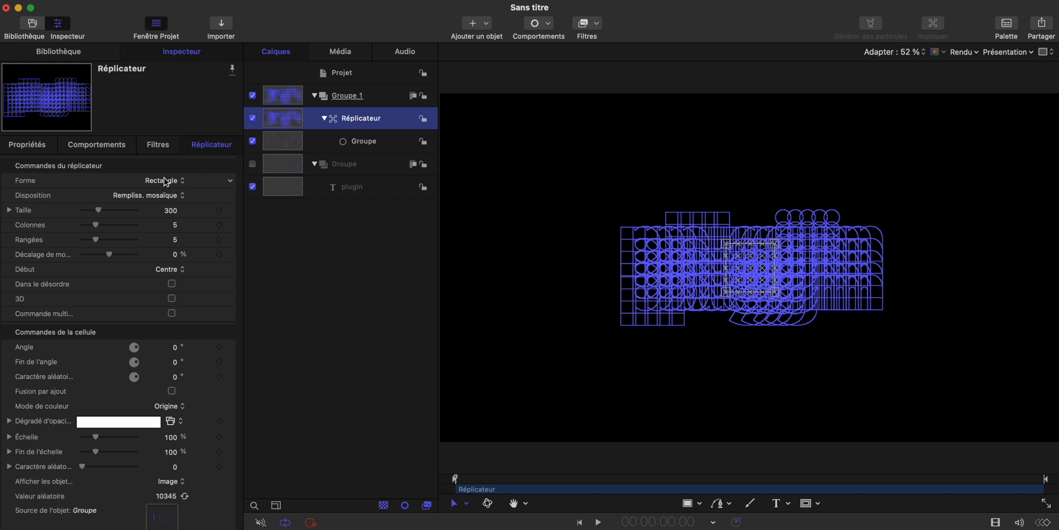
pyautogui.click(166, 182)
pyautogui.click(158, 169)
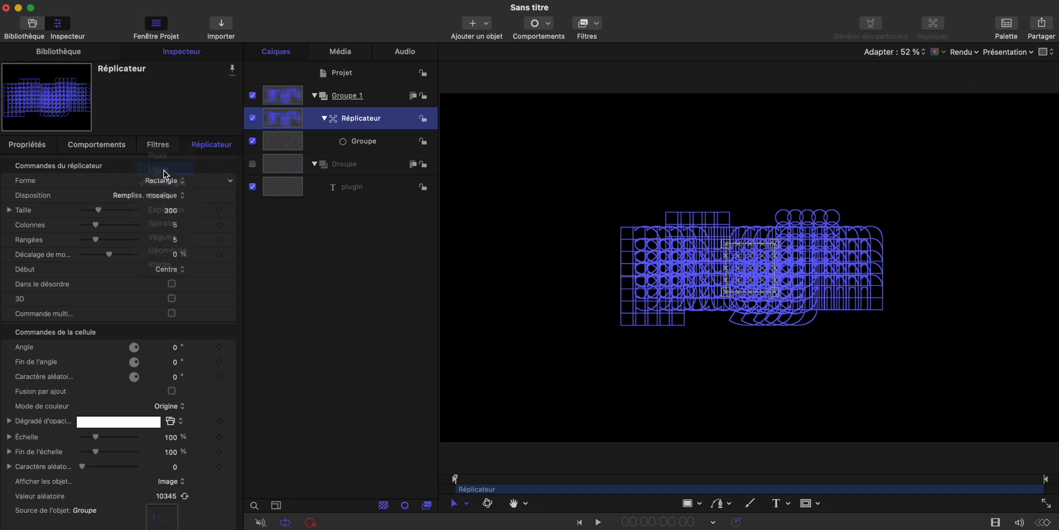
# Set the X coordinates of the replicator line's start and end points to 0 px.
pyautogui.click(109, 196)
pyautogui.write('0')
pyautogui.press('Tab')
pyautogui.write('0')
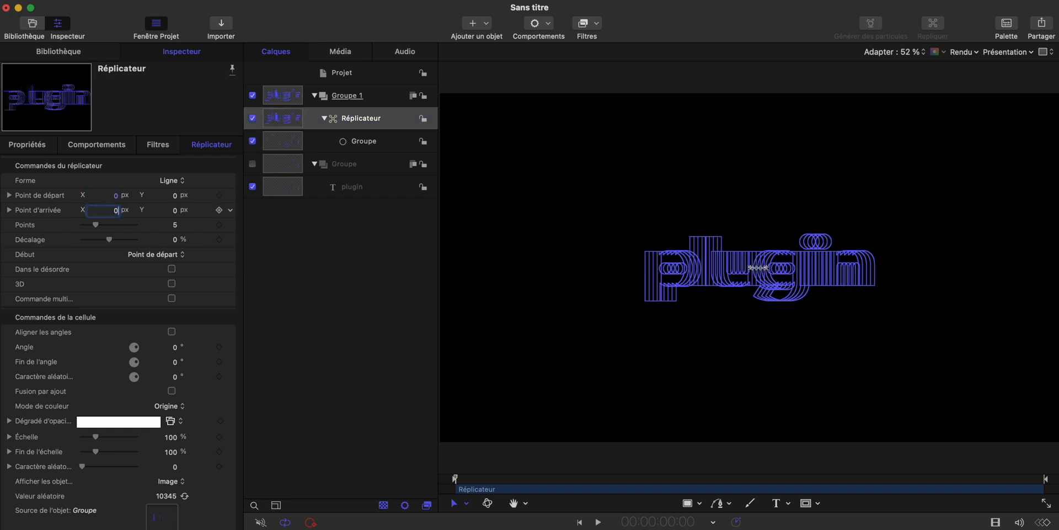
pyautogui.press('Return')
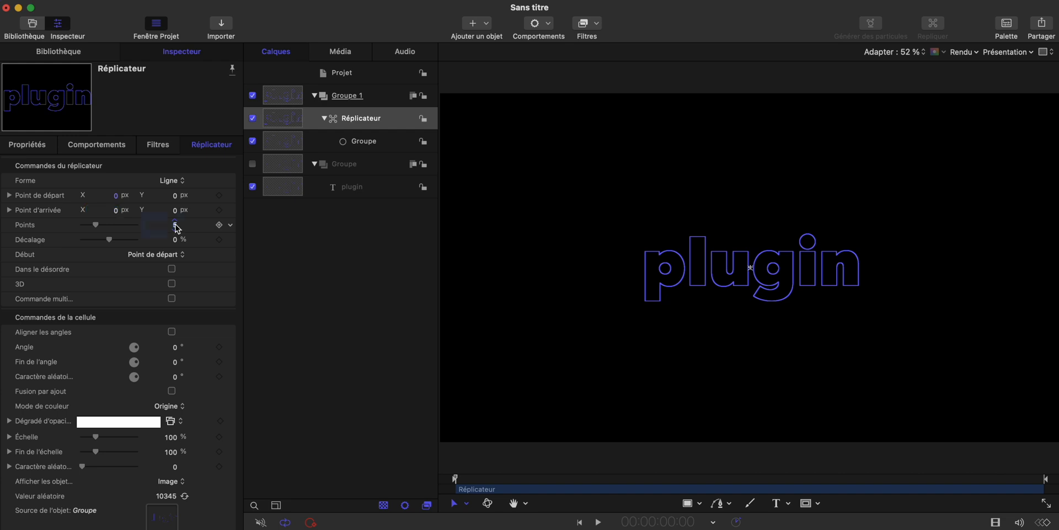
# Give the replicator 30 points, additive blending (Fusion par ajout) and an end scale of 0%.
pyautogui.click(176, 225)
pyautogui.write('30')
pyautogui.press('Return')
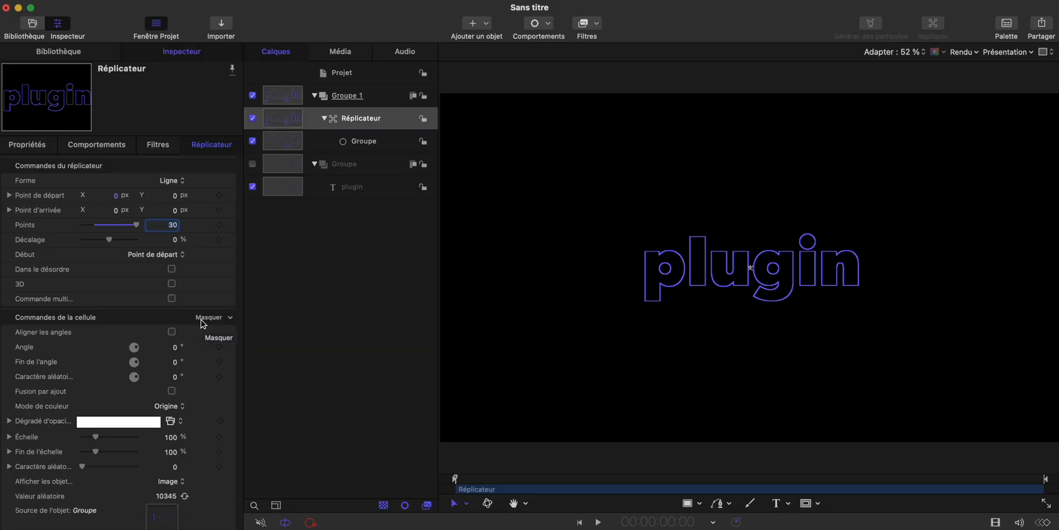
pyautogui.click(172, 391)
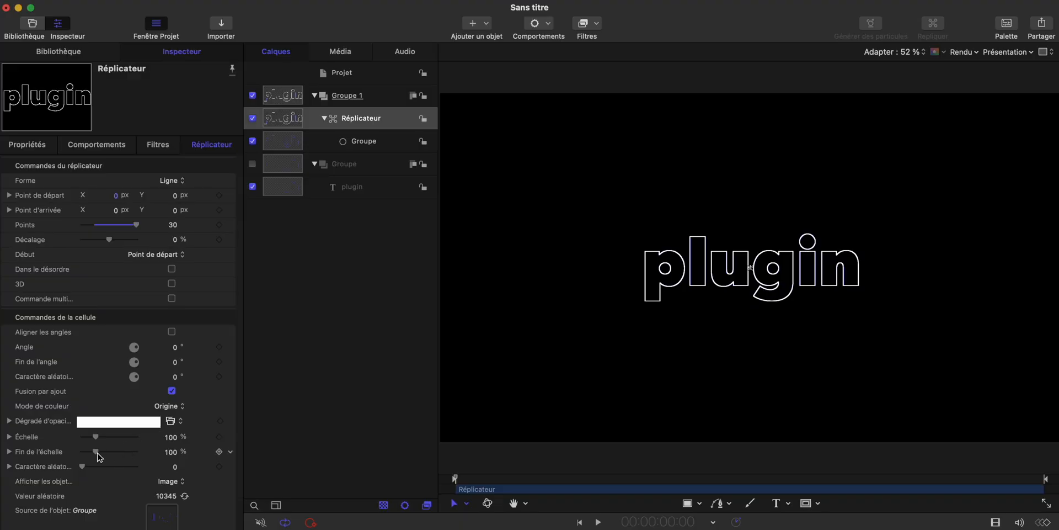
pyautogui.moveTo(96, 452); pyautogui.dragTo(74, 456)
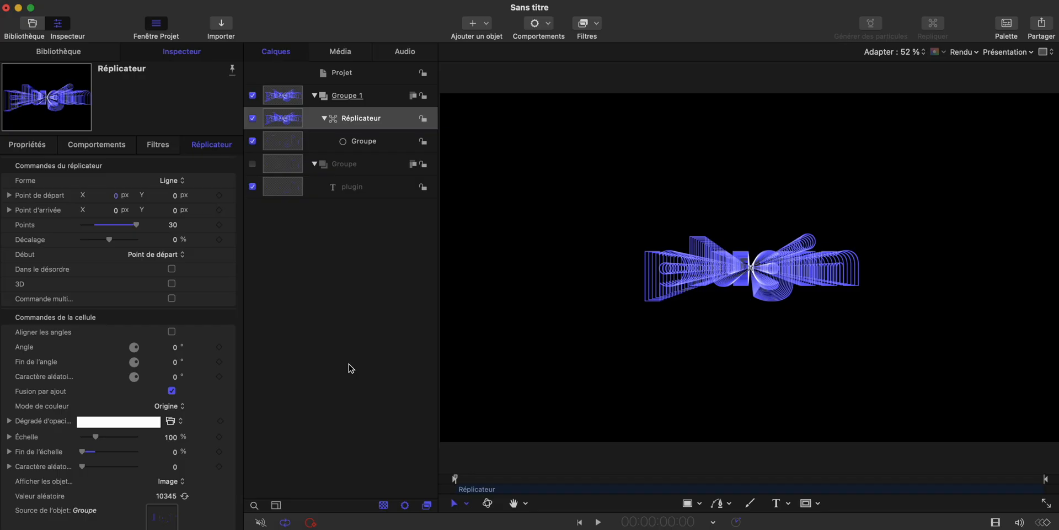
# Add an opacity tag at the far end of the replicator's opacity gradient and set its opacity to 0%.
pyautogui.scroll(-1, 60, 390)
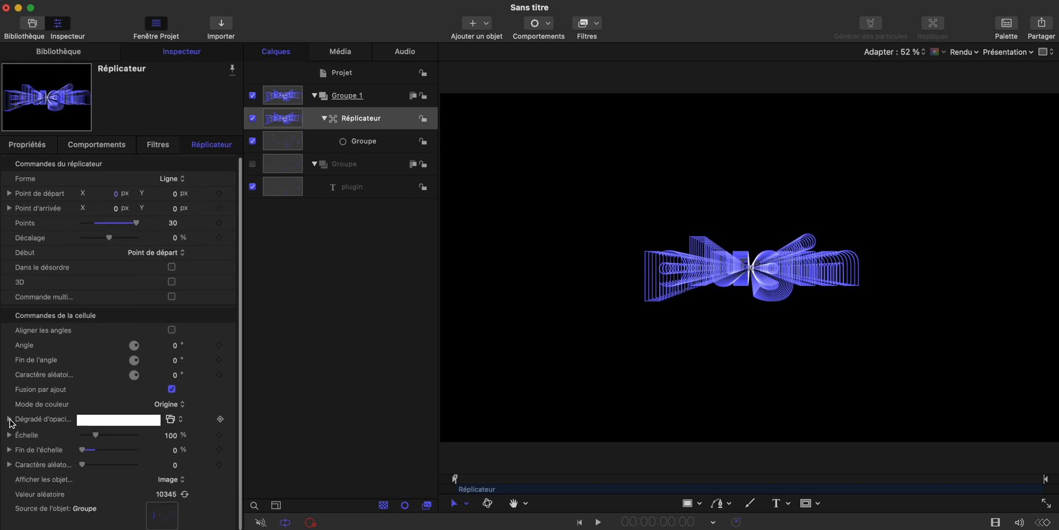
pyautogui.click(9, 419)
pyautogui.scroll(-3, 29, 444)
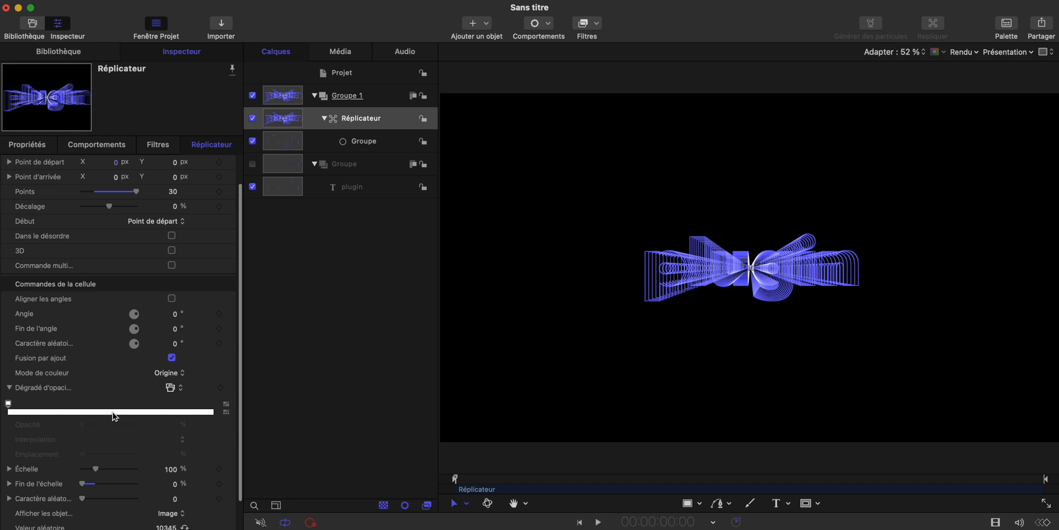
pyautogui.click(119, 412)
pyautogui.moveTo(121, 406); pyautogui.dragTo(227, 409)
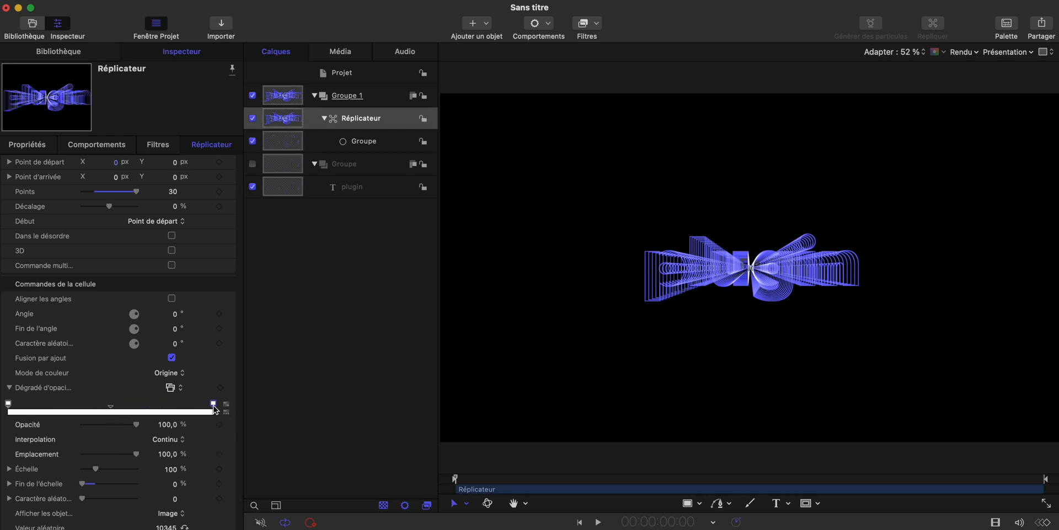
pyautogui.moveTo(140, 424); pyautogui.dragTo(48, 439)
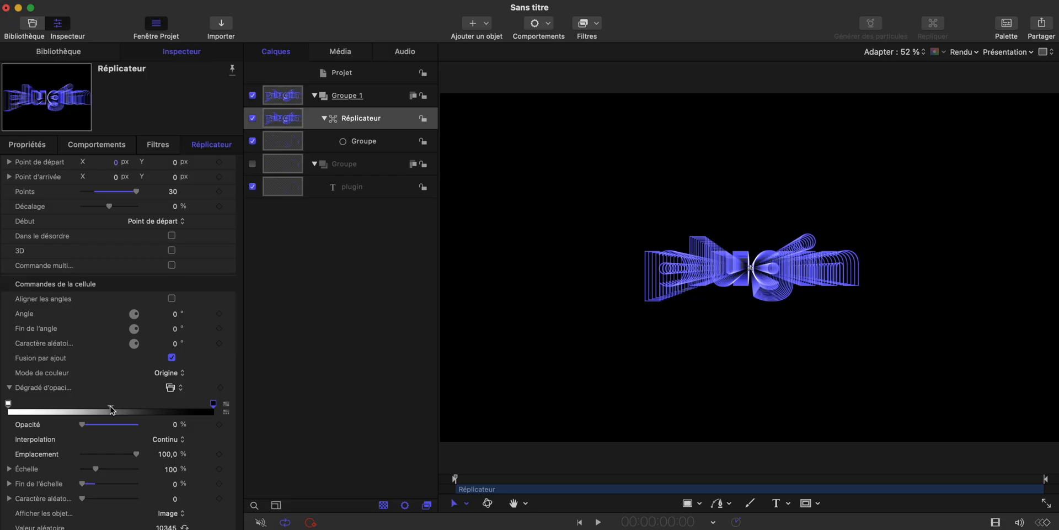
# Set the midpoint between the two opacity gradient tags to 10%.
pyautogui.click(111, 409)
pyautogui.moveTo(112, 406)
pyautogui.mouseDown()
pyautogui.moveTo(121, 408)
pyautogui.moveTo(24, 415)
pyautogui.mouseUp()
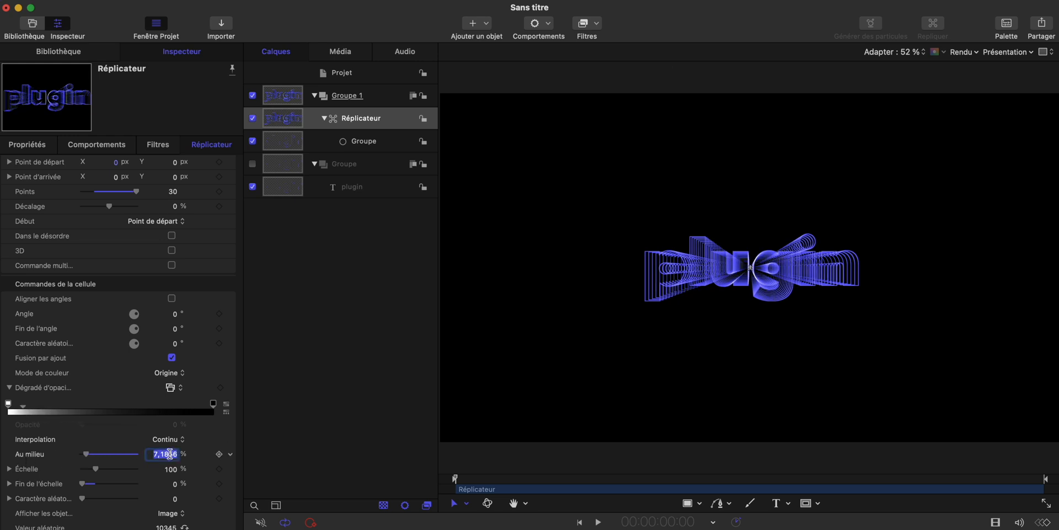
pyautogui.write('10')
pyautogui.press('Return')
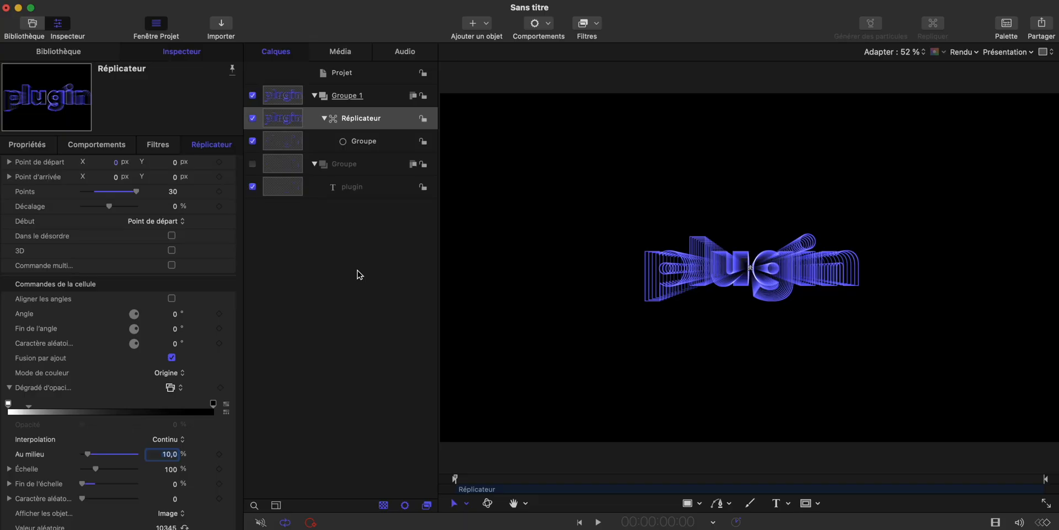
# Apply the Reflet glow filter (Éclat category) to Groupe 1.
pyautogui.click(377, 98)
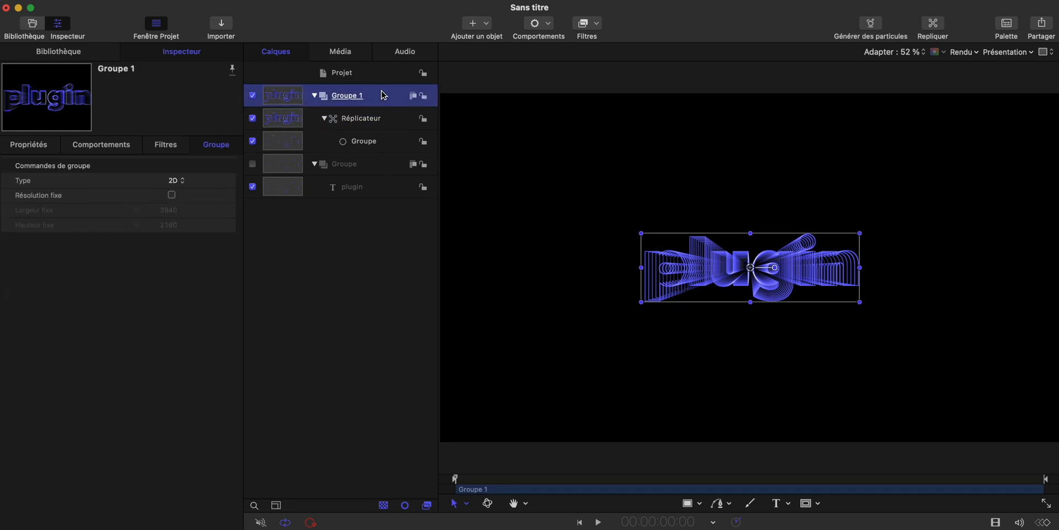
pyautogui.click(591, 25)
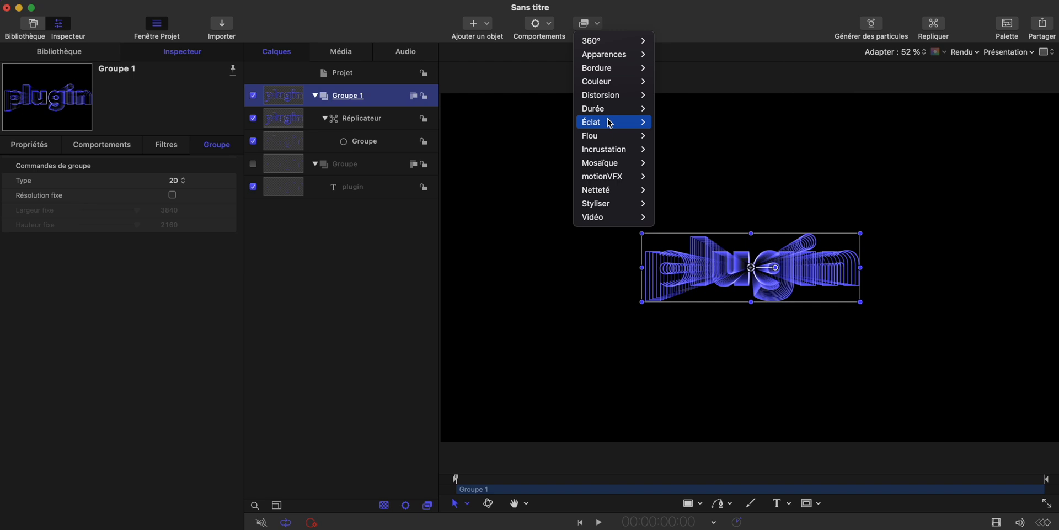
pyautogui.moveTo(610, 123)
pyautogui.click(684, 234)
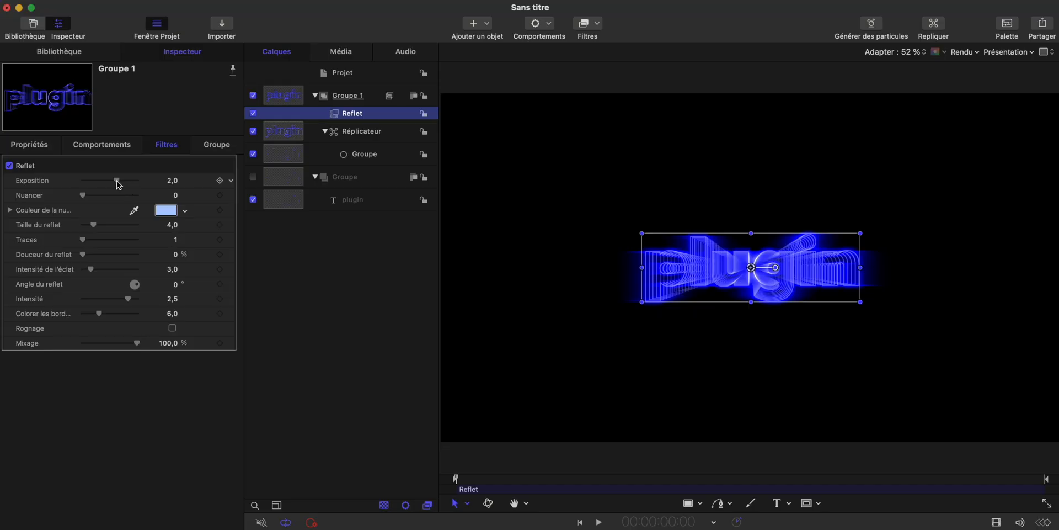
# Set the Reflet filter's Exposition to -1, Taille du reflet to 20 and Douceur du reflet to 100%.
pyautogui.moveTo(116, 180); pyautogui.dragTo(107, 180)
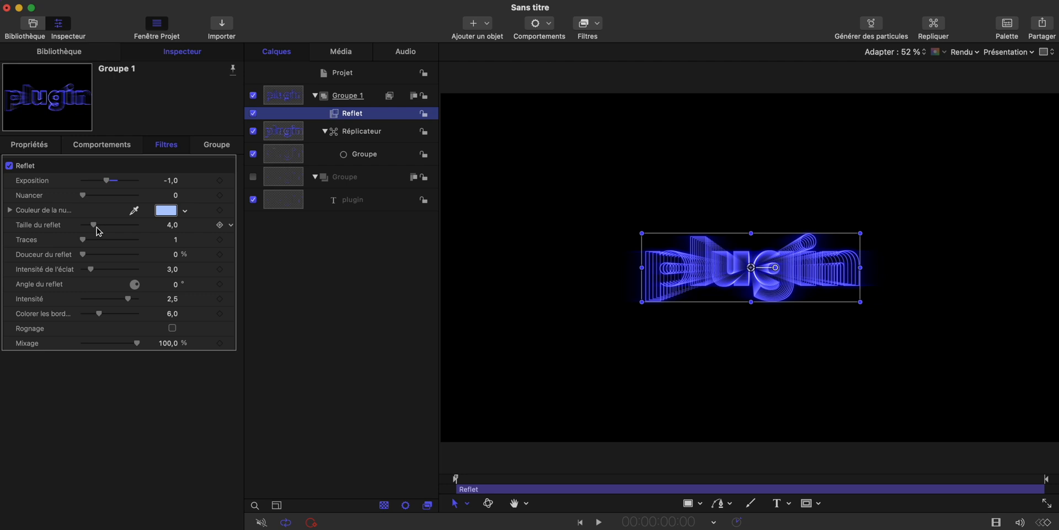
pyautogui.moveTo(95, 225); pyautogui.dragTo(165, 229)
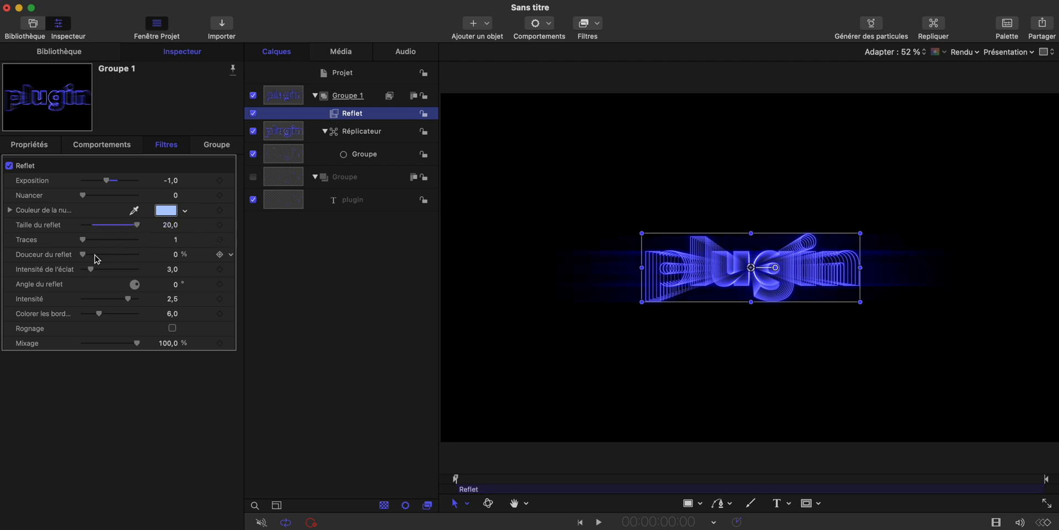
pyautogui.moveTo(84, 255); pyautogui.dragTo(154, 253)
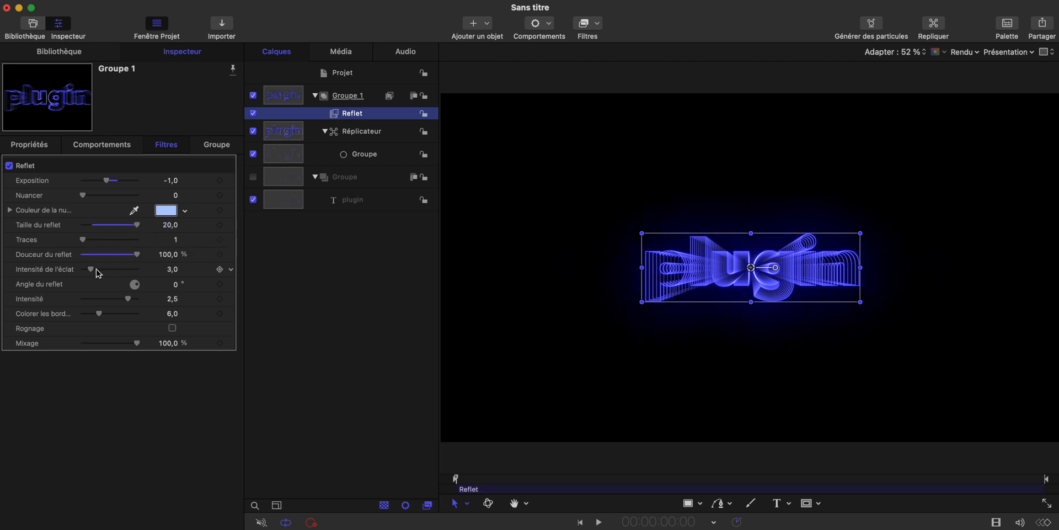
# Set Reflet's Intensité de l'éclat to 20, Intensité to 3, edge coloring to 50 and Mixage to 10%, comparing it off and on.
pyautogui.moveTo(92, 274); pyautogui.dragTo(141, 315)
pyautogui.click(175, 313)
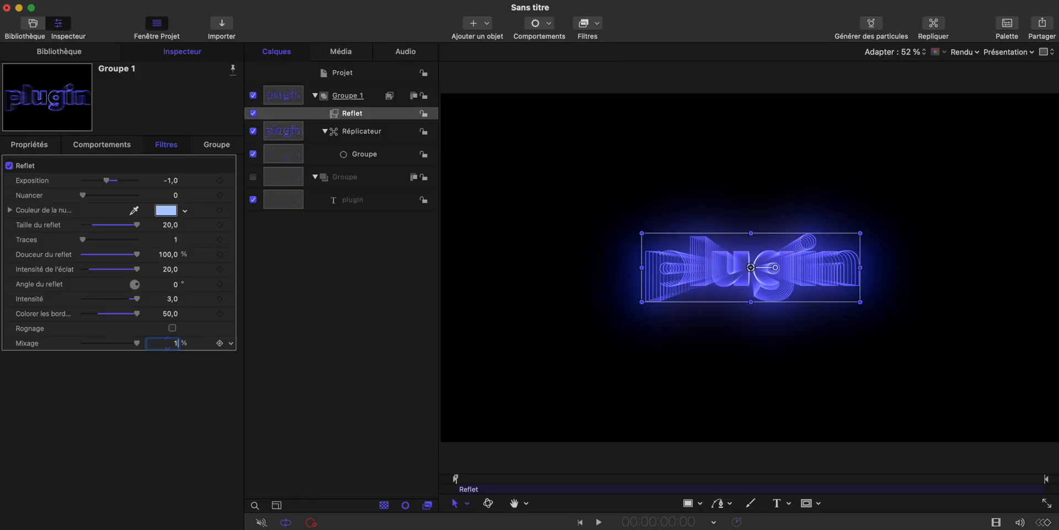
pyautogui.click(168, 343)
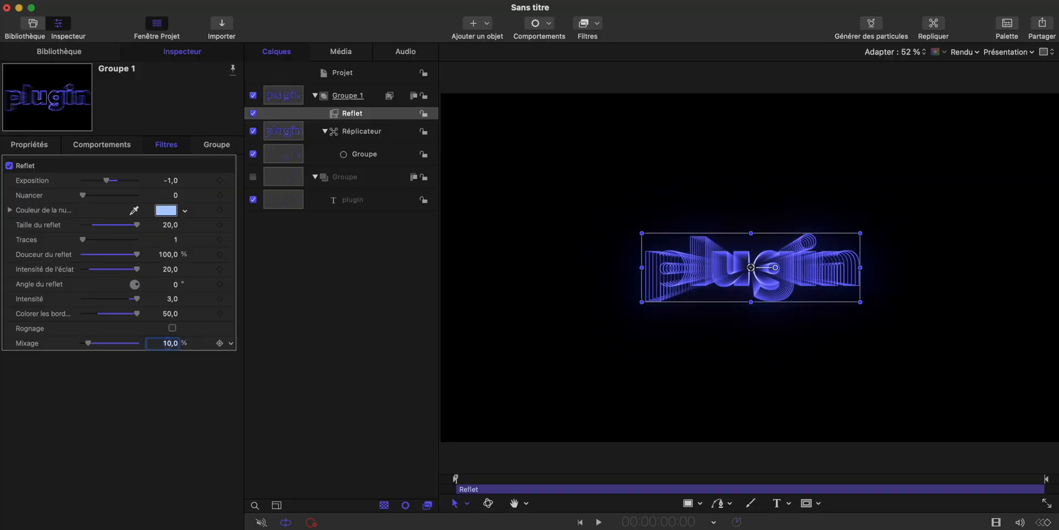
pyautogui.click(9, 165)
pyautogui.click(9, 166)
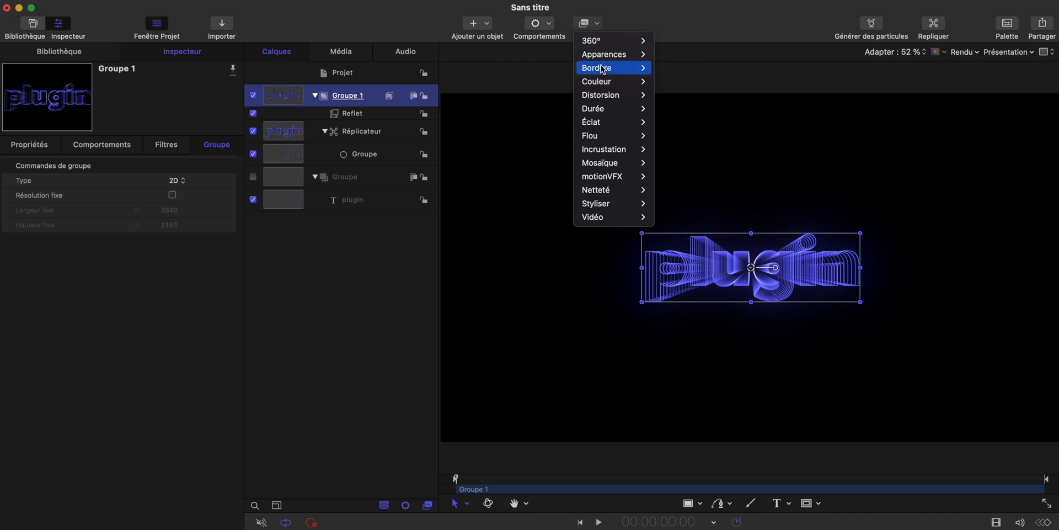
# Apply the Néon filter from the Éclat category to Groupe 1 and set its outer luminosity to 6.
pyautogui.moveTo(613, 122)
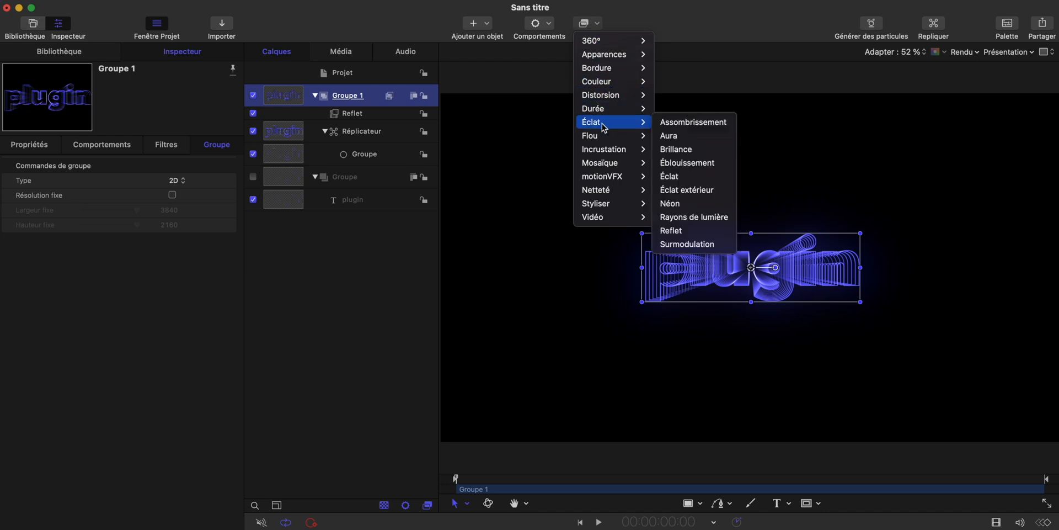
pyautogui.click(692, 204)
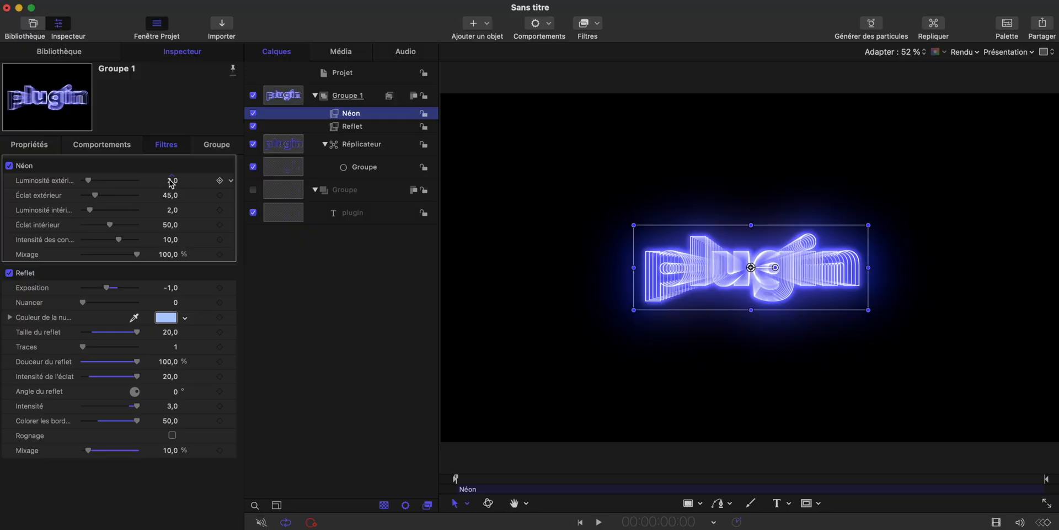
pyautogui.click(170, 181)
pyautogui.write('6')
pyautogui.press('Return')
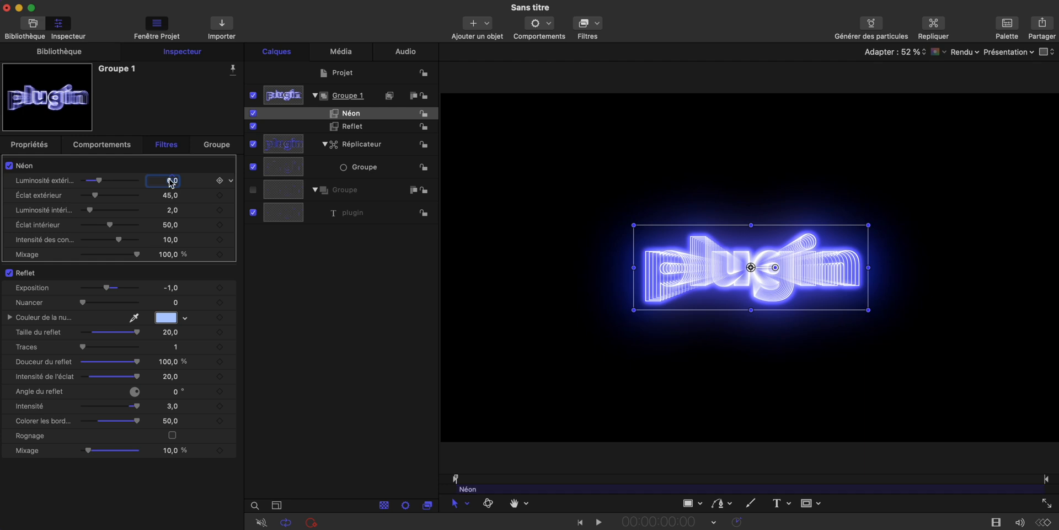
# Set Néon's outer glow to 50, inner luminosity to 0, inner glow to 100, contour intensity to 15 and Mixage to 20%.
pyautogui.moveTo(97, 199); pyautogui.dragTo(99, 200)
pyautogui.moveTo(90, 213); pyautogui.dragTo(77, 213)
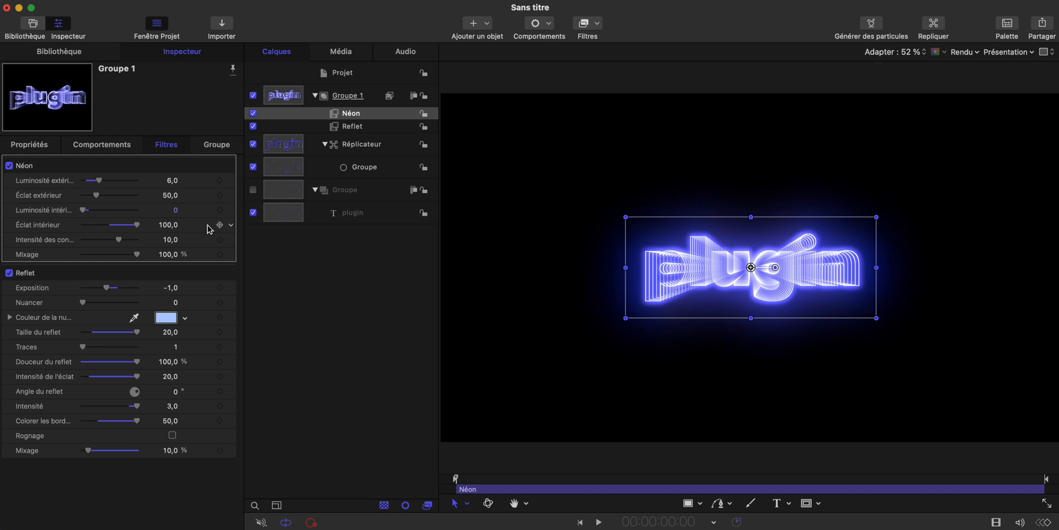
pyautogui.moveTo(126, 241); pyautogui.dragTo(189, 244)
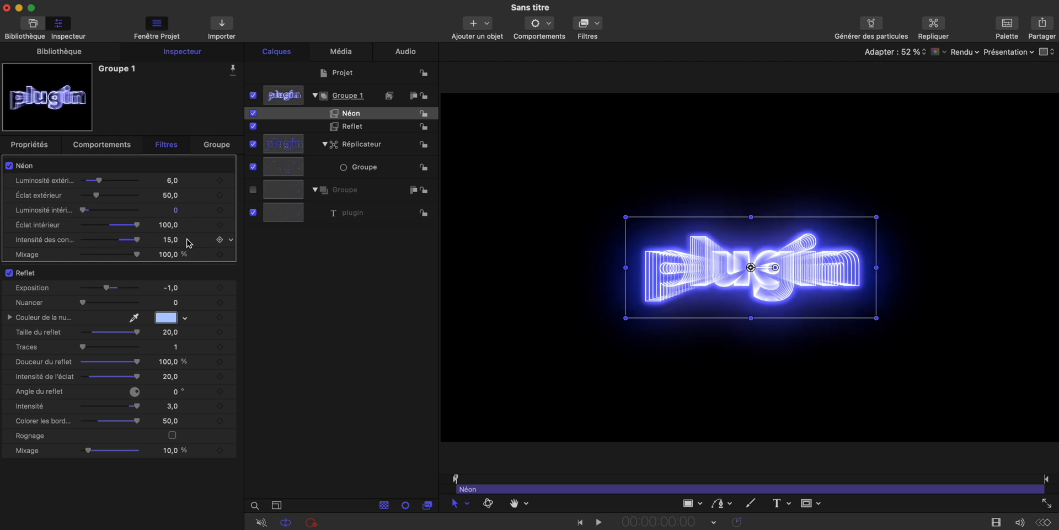
pyautogui.click(171, 255)
pyautogui.press('Return')
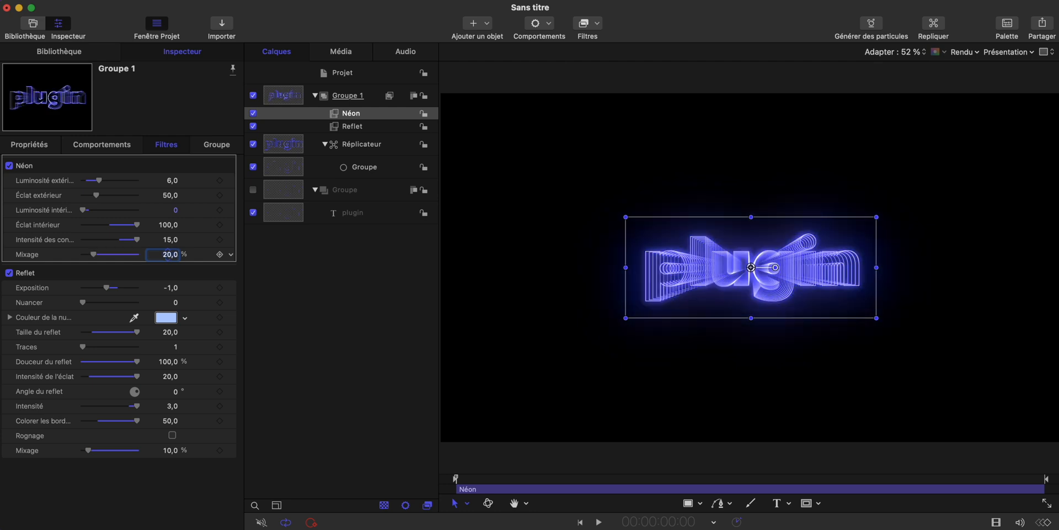
# Compare the text's look with the Néon and Reflet filters switched off and on together.
pyautogui.click(353, 126)
pyautogui.keyDown('shift'); pyautogui.click(331, 115); pyautogui.keyUp('shift')
pyautogui.click(252, 113)
pyautogui.click(253, 113)
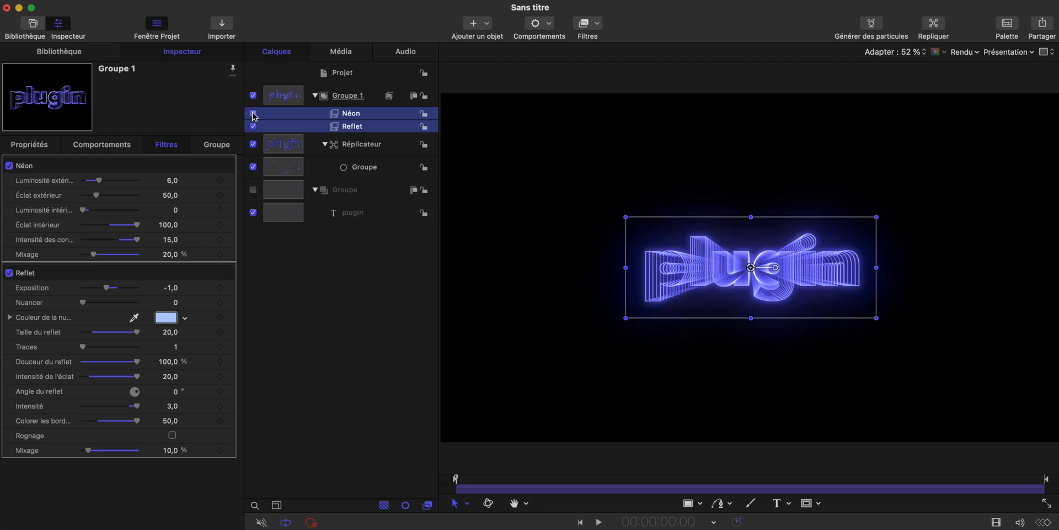
pyautogui.click(253, 114)
pyautogui.click(254, 114)
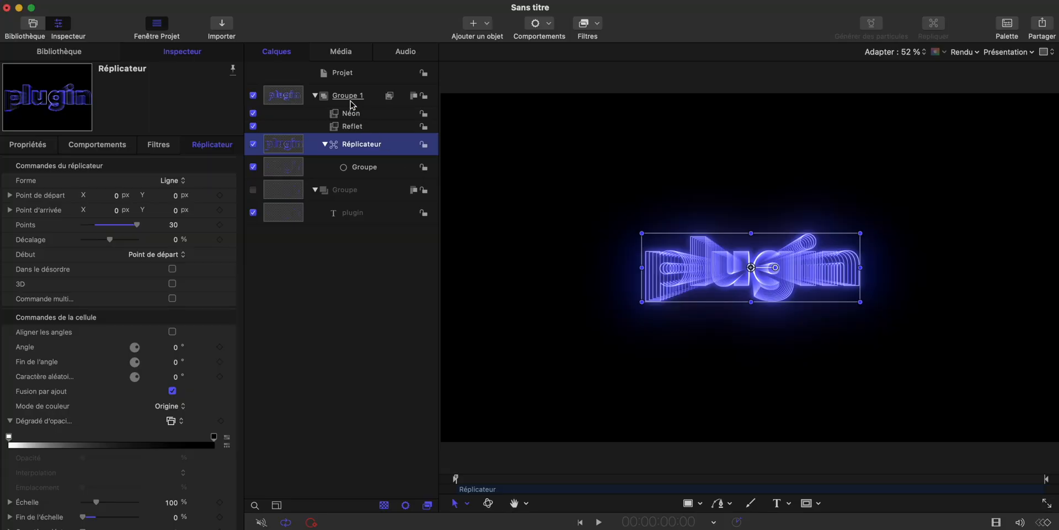
# Keyframe Groupe 1's scale at 100% at 2:00 and at 0% on the first frame.
pyautogui.click(348, 95)
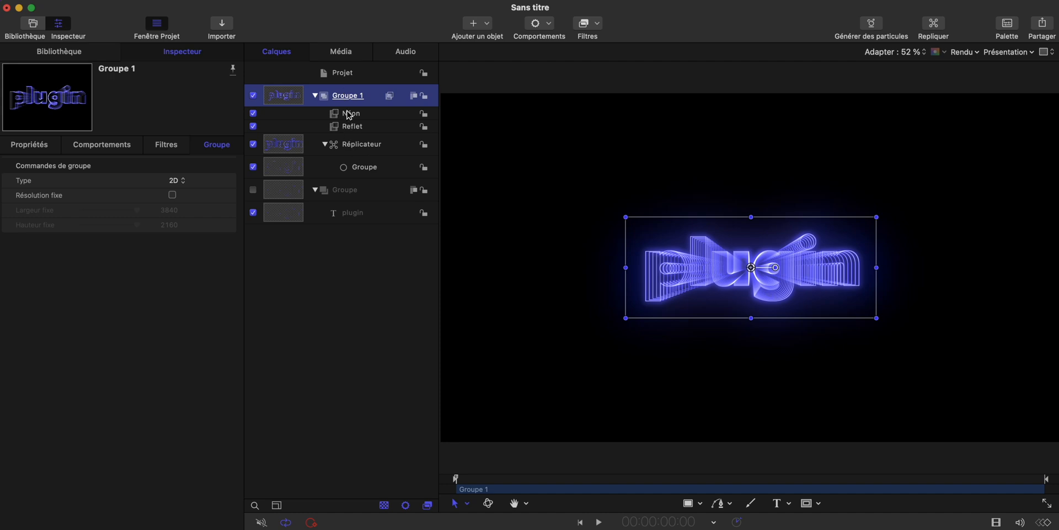
pyautogui.click(253, 94)
pyautogui.click(40, 146)
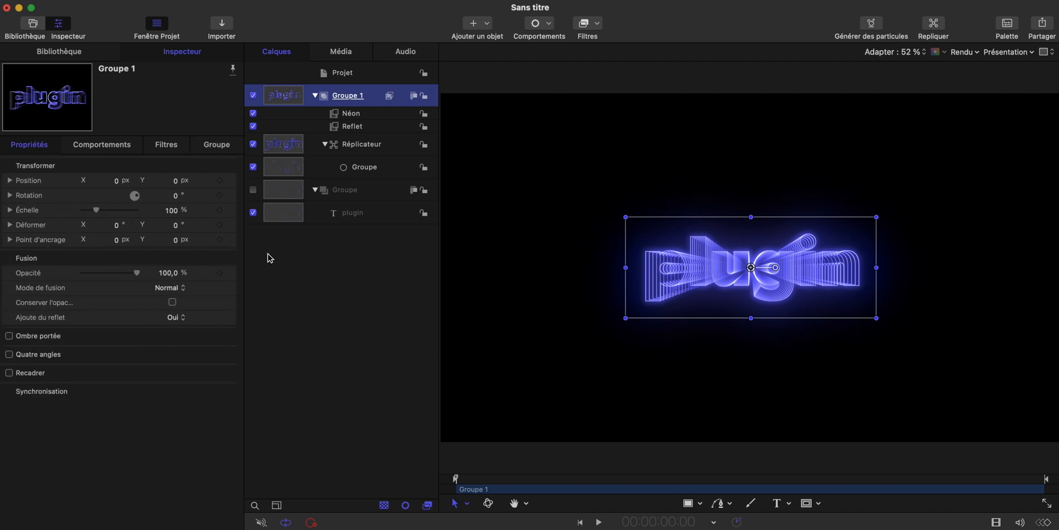
pyautogui.moveTo(538, 480); pyautogui.dragTo(579, 483)
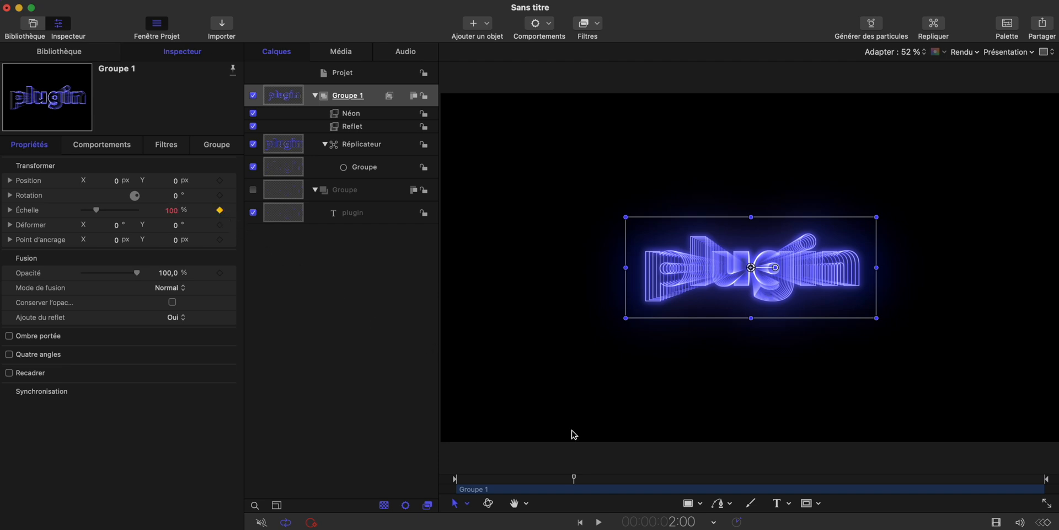
pyautogui.moveTo(487, 478); pyautogui.dragTo(483, 478)
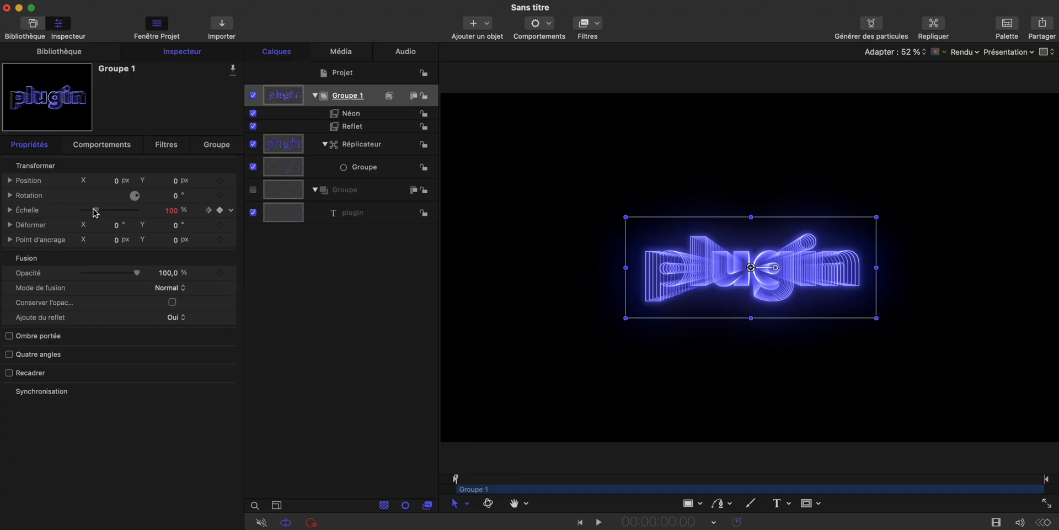
pyautogui.moveTo(96, 212); pyautogui.dragTo(43, 213)
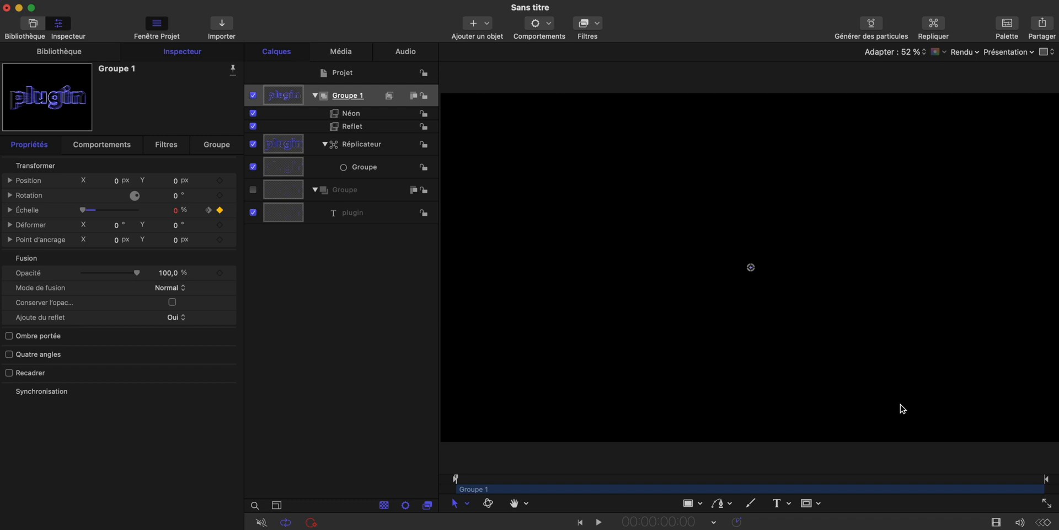
# Keyframe Groupe 1's scale at 100% at 8:00 and at 0% on the last frame, 9:24.
pyautogui.click(931, 478)
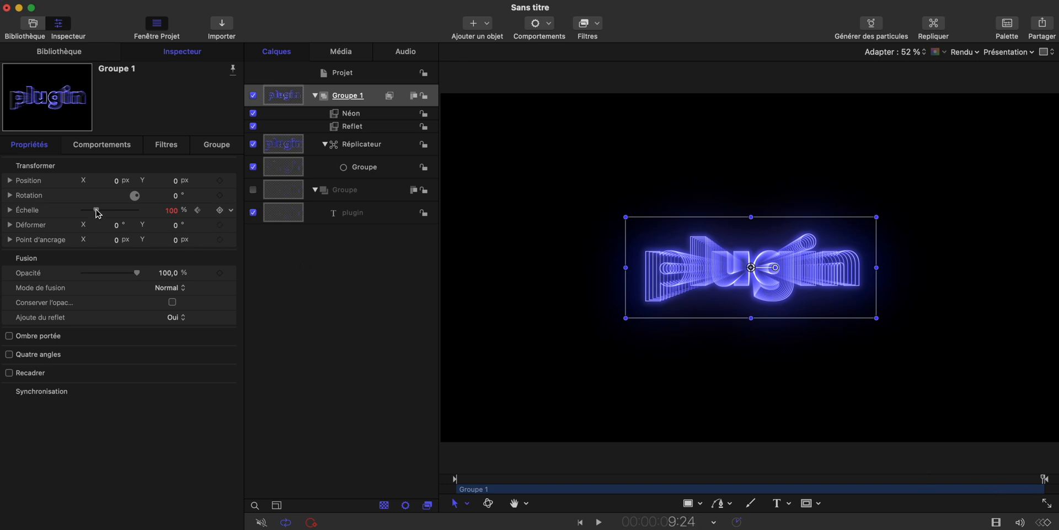
pyautogui.moveTo(98, 214); pyautogui.dragTo(57, 215)
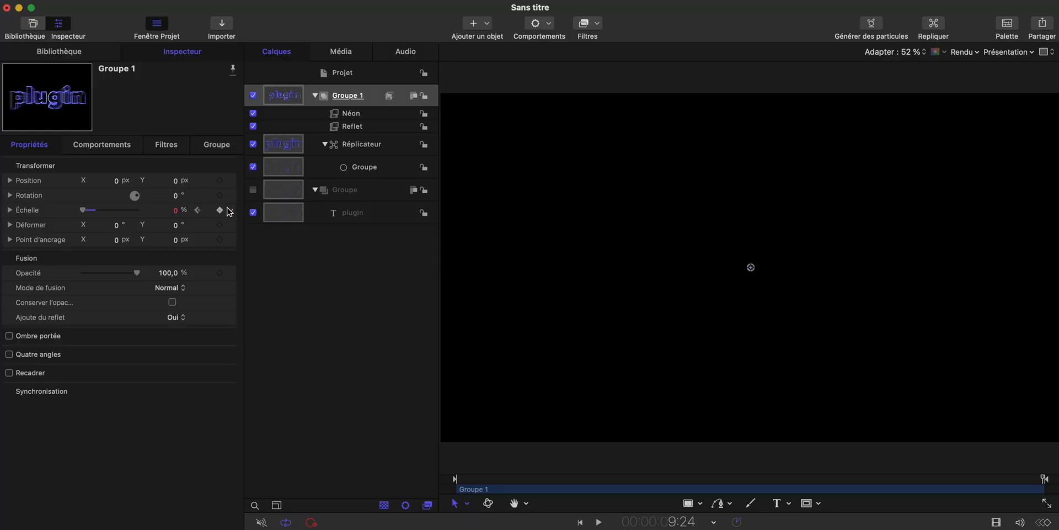
# Show the scale animation in the keyframe editor and play back the zoom in and out.
pyautogui.click(232, 212)
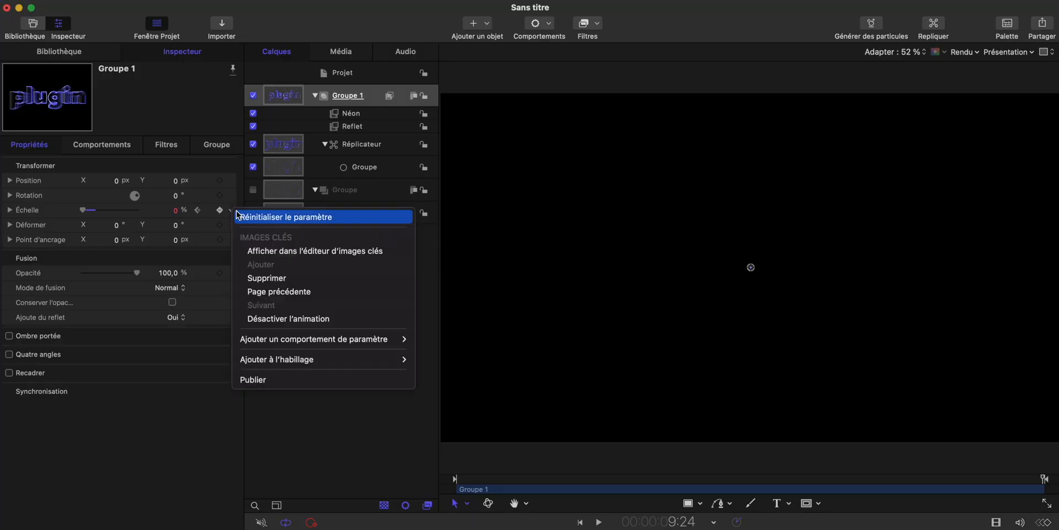
pyautogui.click(292, 252)
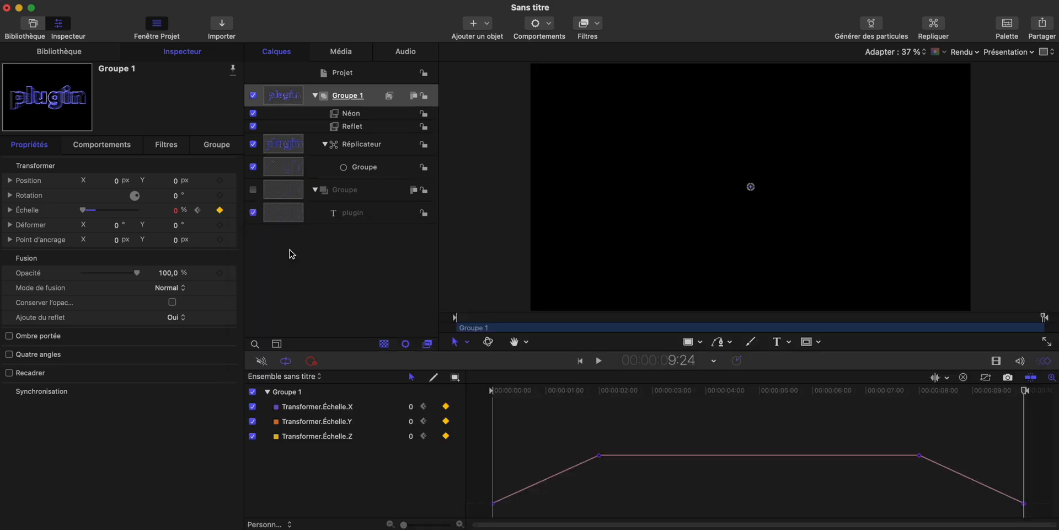
pyautogui.press('space')
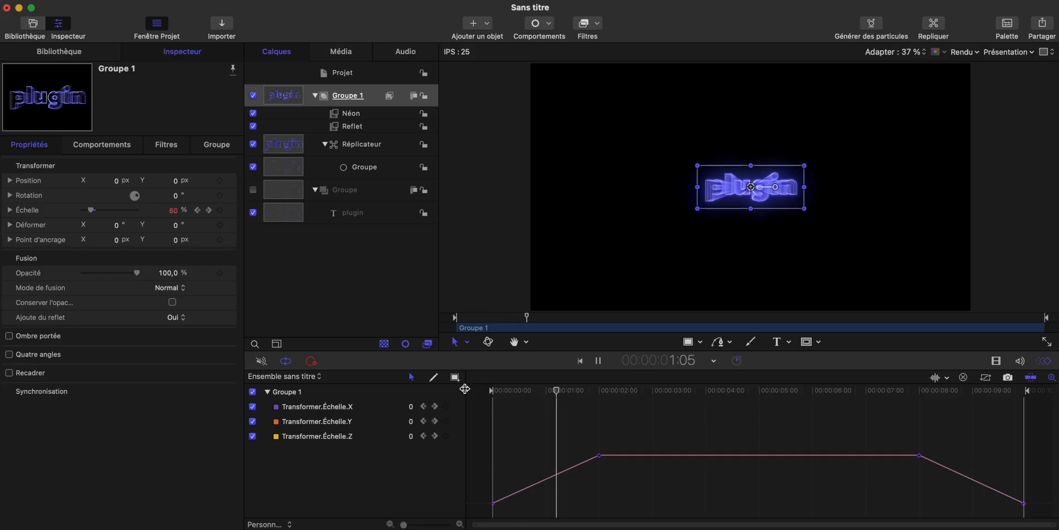
pyautogui.click(898, 392)
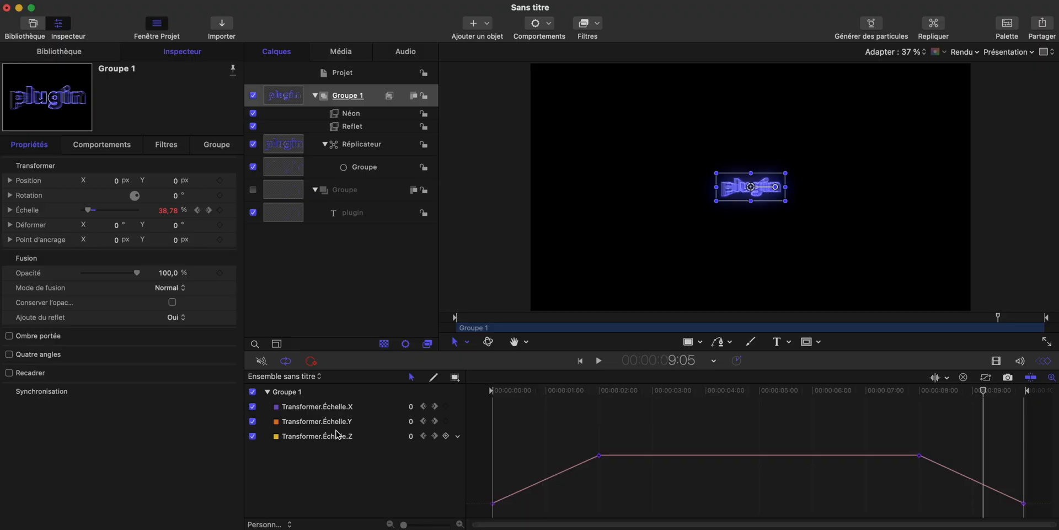
# Change the interpolation of the X, Y and Z scale keyframes to Bézier and play back the animation.
pyautogui.click(333, 414)
pyautogui.press('super+a')
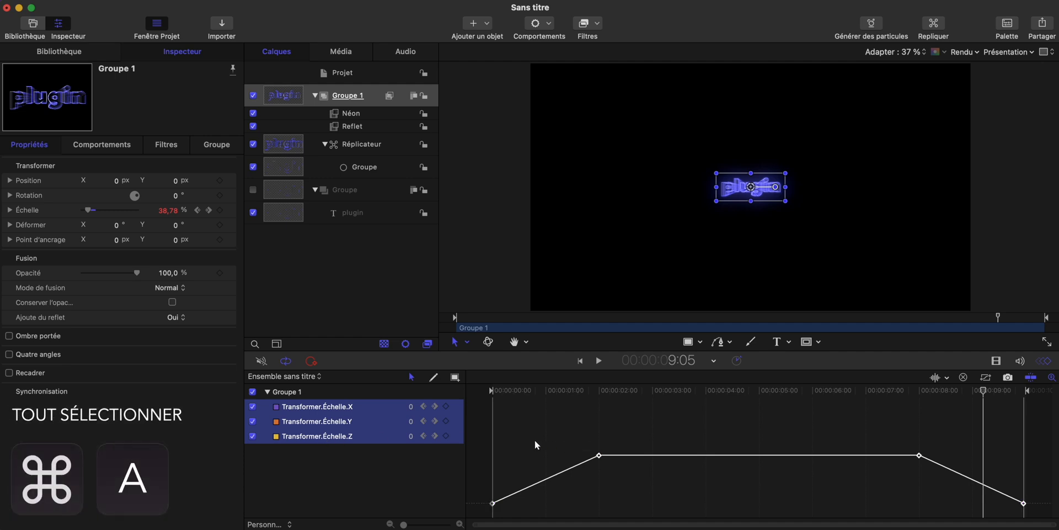
pyautogui.rightClick(599, 456)
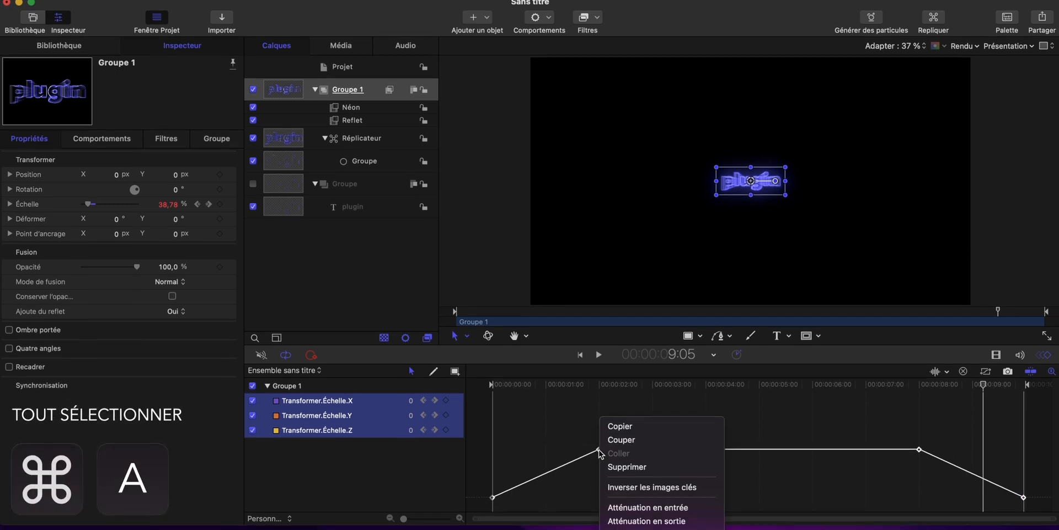
pyautogui.moveTo(658, 486)
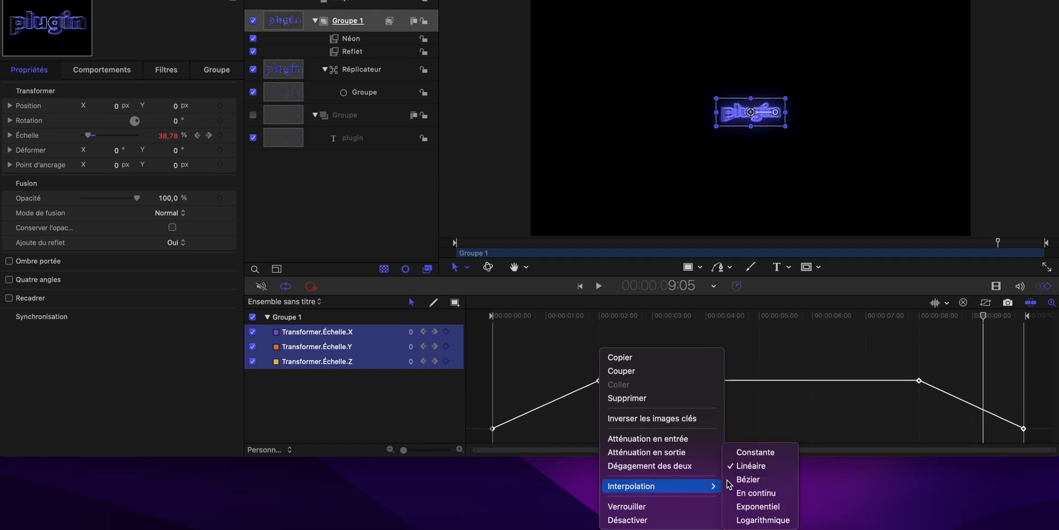
pyautogui.click(747, 479)
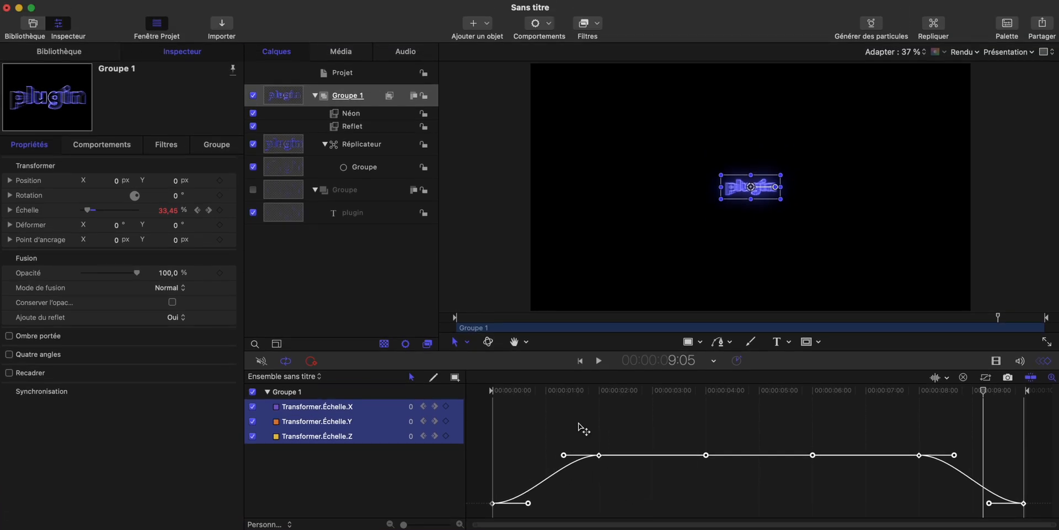
pyautogui.press('Home')
pyautogui.press('space')
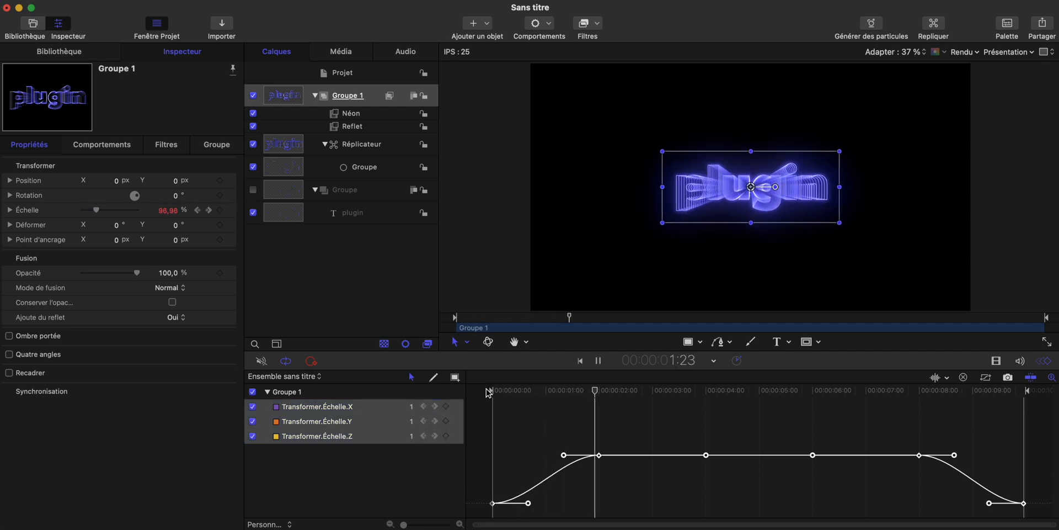
pyautogui.click(914, 392)
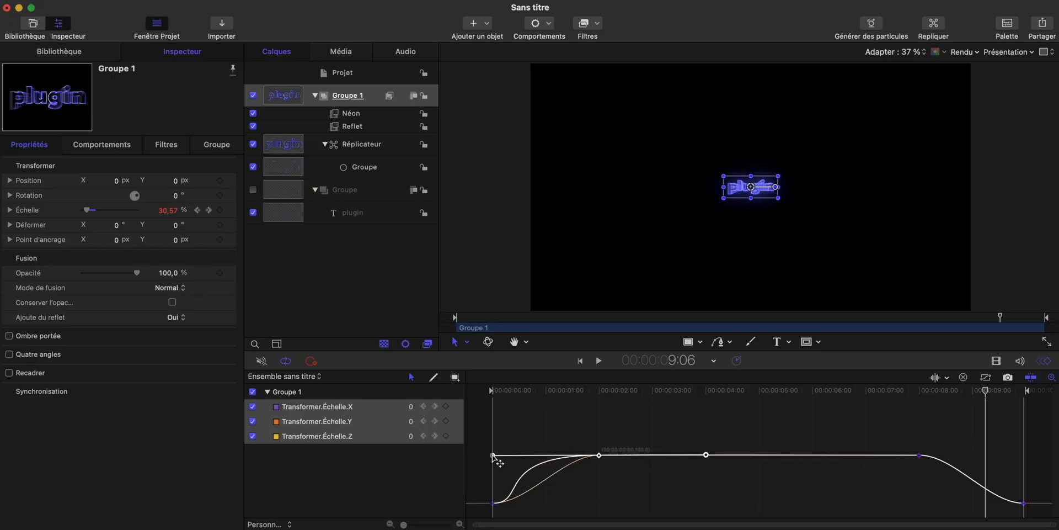
# Extend the outer Bézier handles of the 2:00 and 8:00 scale keyframes to the clip's ends and preview the easing.
pyautogui.click(920, 456)
pyautogui.moveTo(955, 455); pyautogui.dragTo(1026, 455)
pyautogui.press('space')
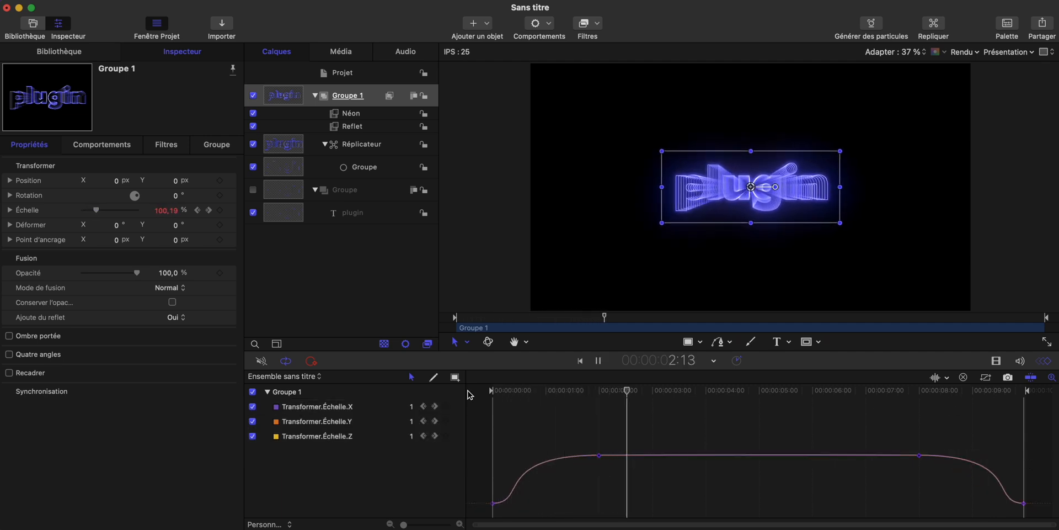
pyautogui.click(895, 390)
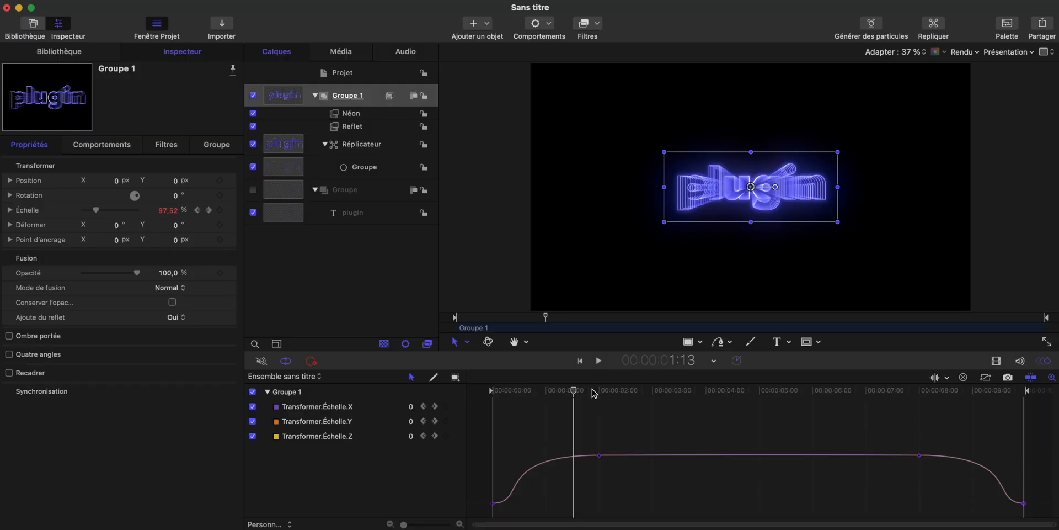
# Add project markers on the scale keyframes at 2:00 and 8:00.
pyautogui.moveTo(592, 392); pyautogui.dragTo(602, 393)
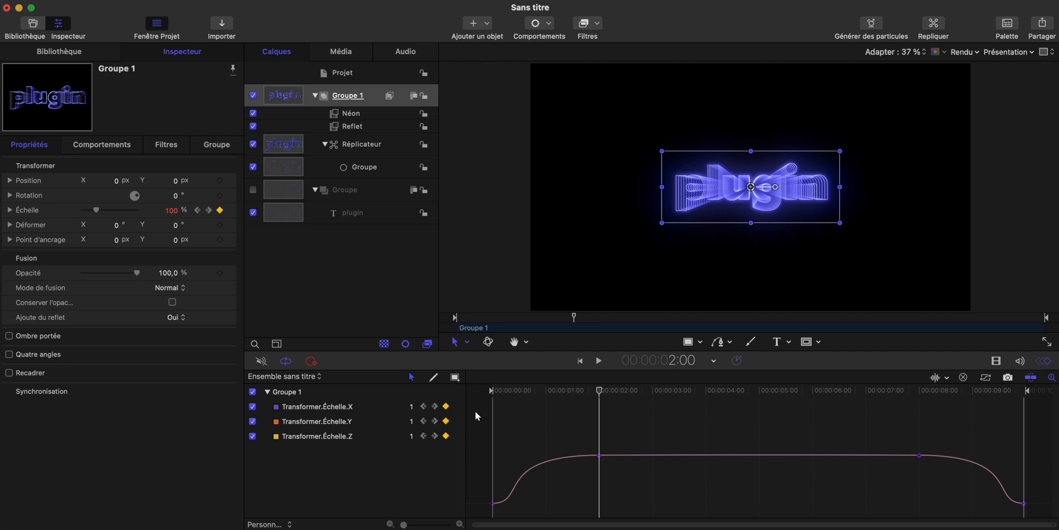
pyautogui.hotkey('shift', 'm')
pyautogui.moveTo(905, 391); pyautogui.dragTo(920, 392)
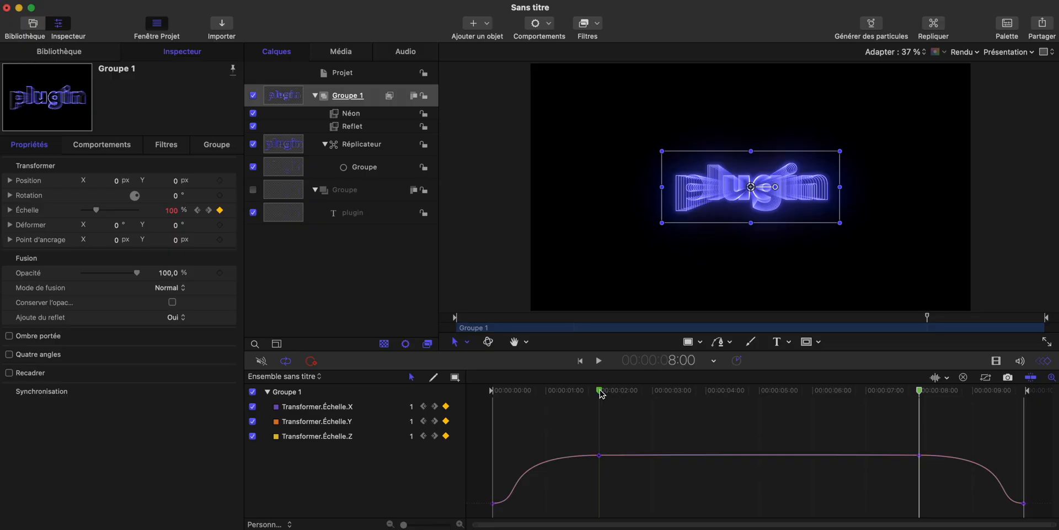
# Set the type of the project marker at 2:00 to Entrée - Facultative.
pyautogui.doubleClick(600, 391)
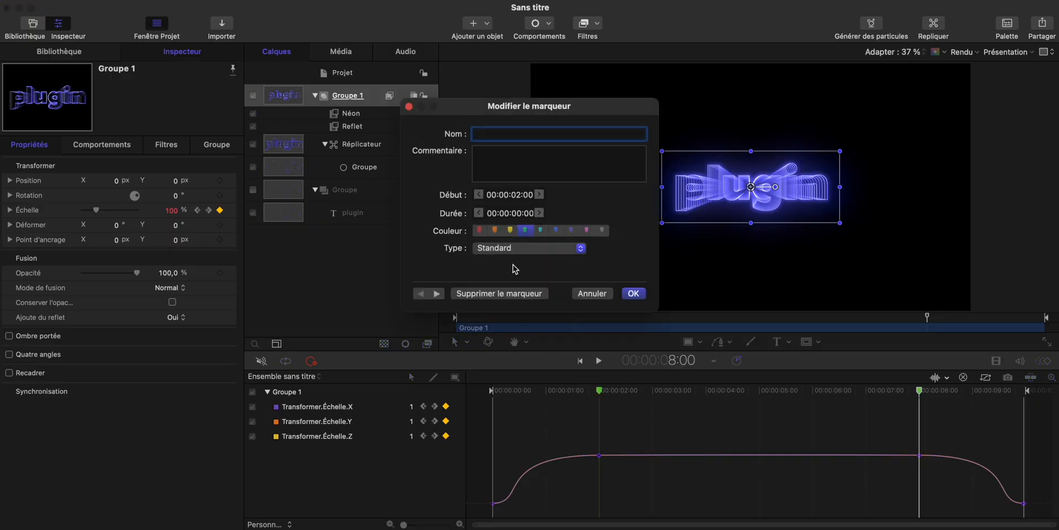
pyautogui.click(501, 253)
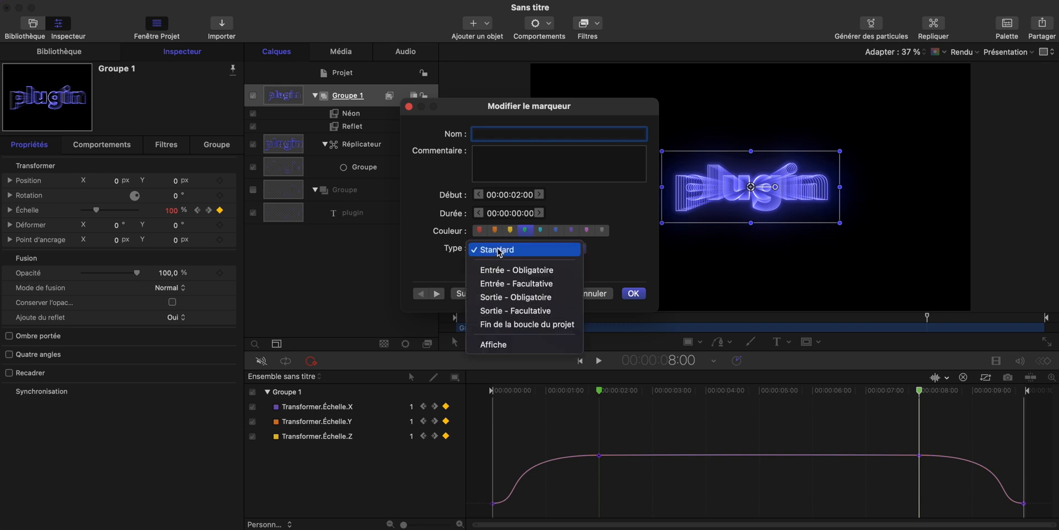
pyautogui.click(515, 284)
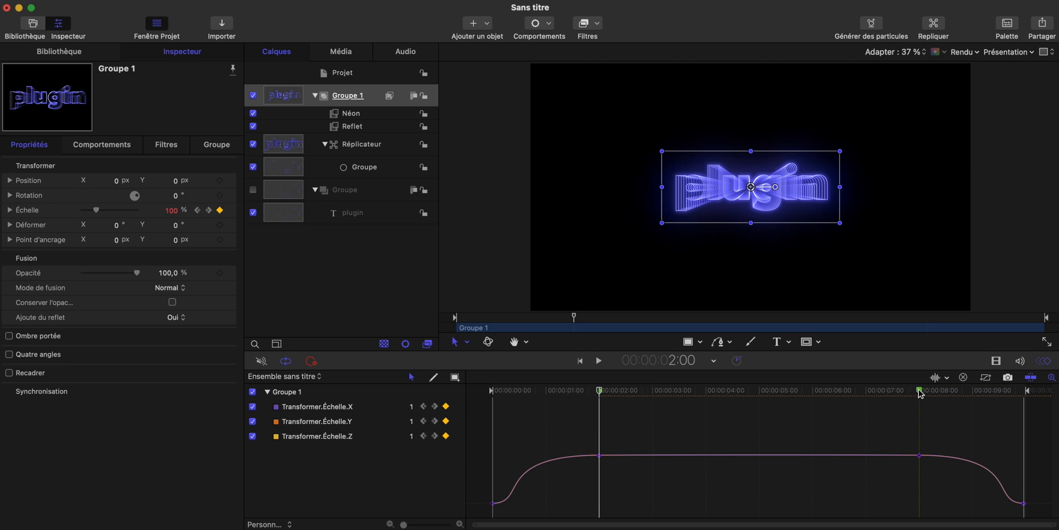
# Set the type of the marker at 8:00 to Sortie - Facultative and show the project's published parameters.
pyautogui.doubleClick(921, 392)
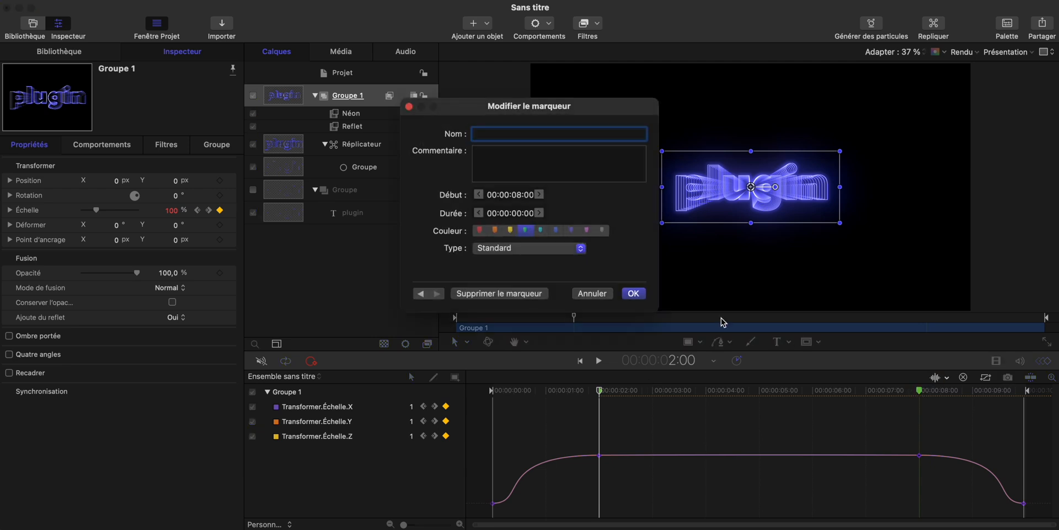
pyautogui.click(524, 255)
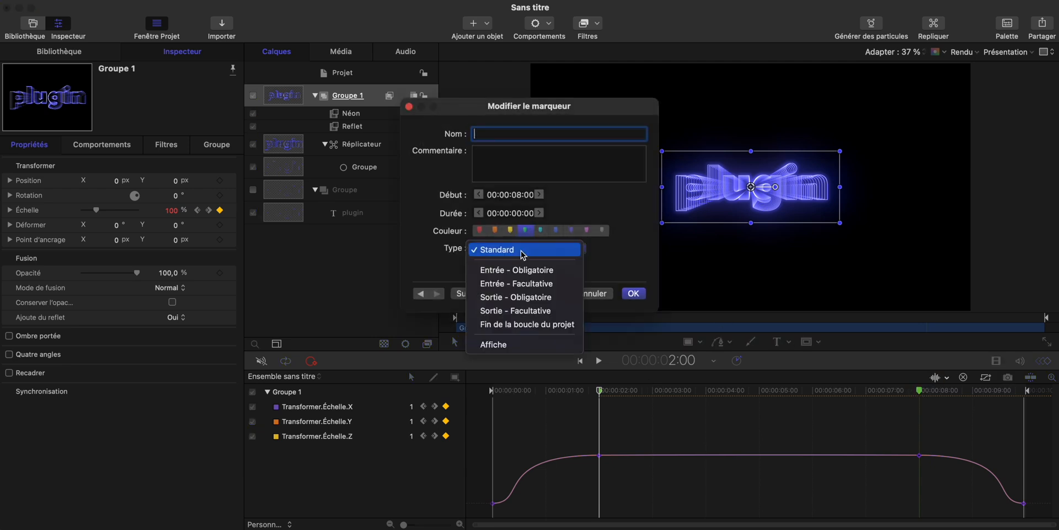
pyautogui.click(514, 311)
pyautogui.click(633, 294)
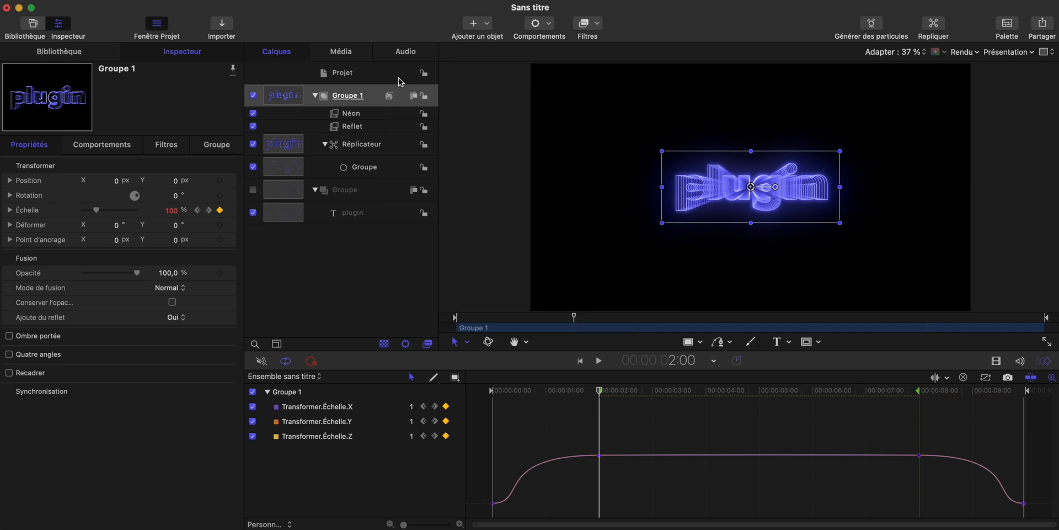
pyautogui.click(352, 74)
pyautogui.click(218, 146)
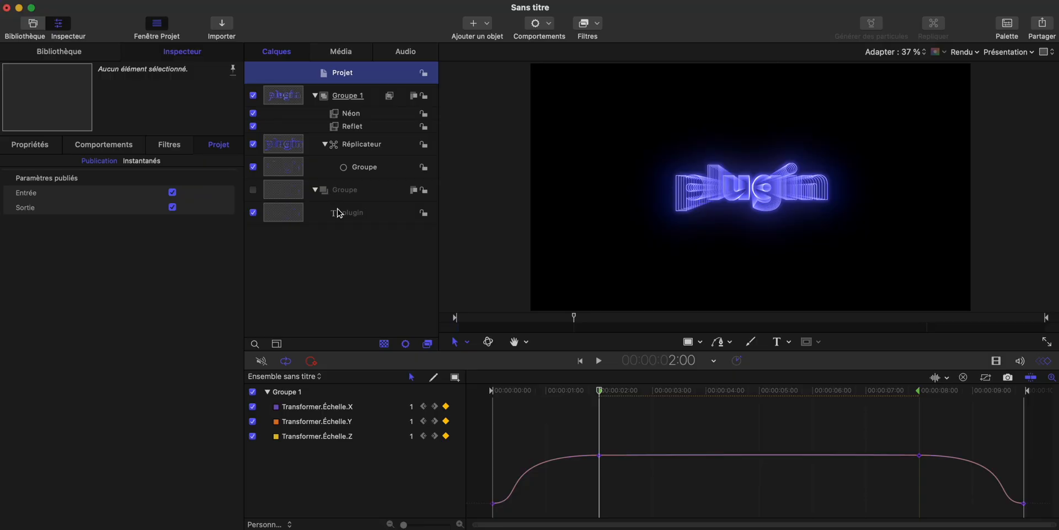
# Fill the outline of the plugin text with a gradient (Dégradé) running from red to teal.
pyautogui.click(343, 214)
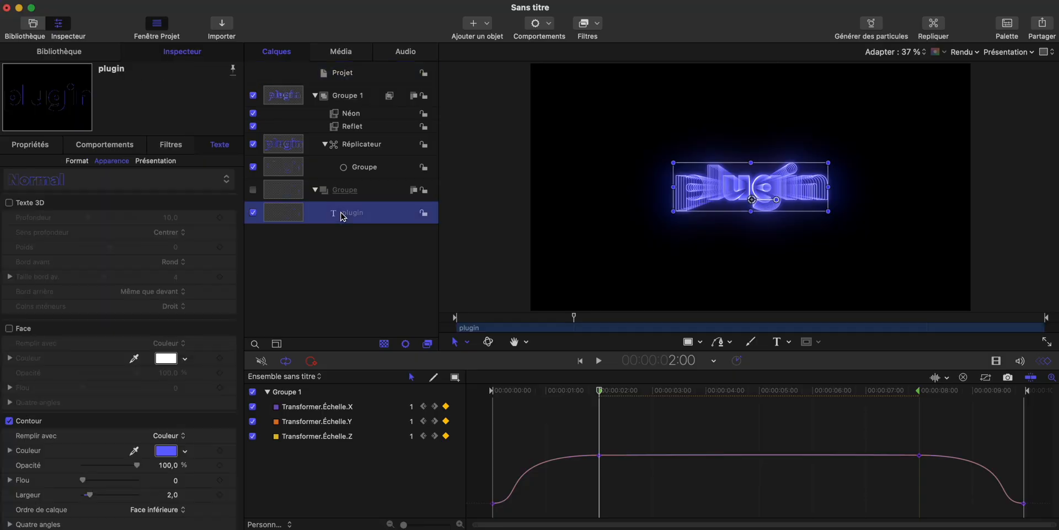
pyautogui.scroll(-5, 126, 311)
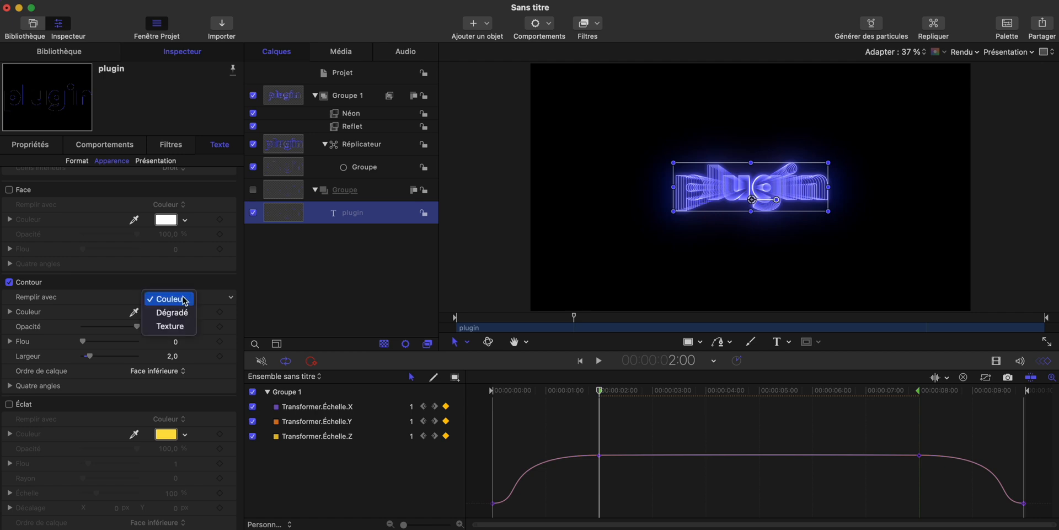
pyautogui.click(178, 316)
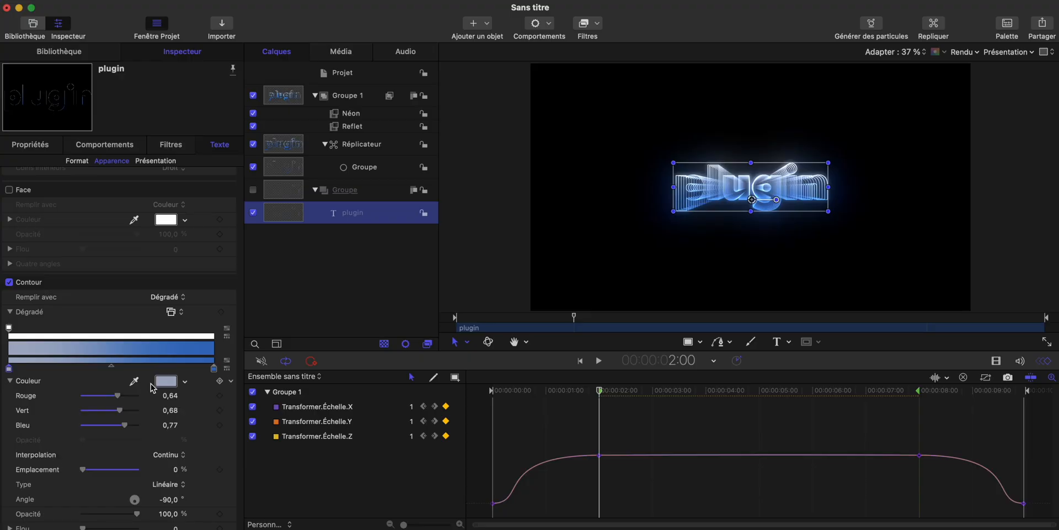
pyautogui.click(165, 382)
pyautogui.moveTo(353, 229); pyautogui.dragTo(419, 247)
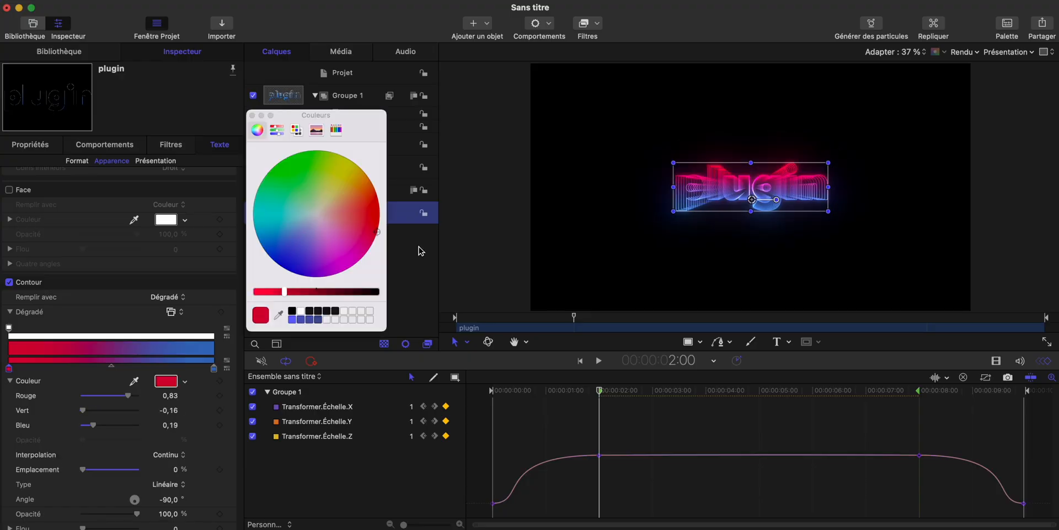
pyautogui.click(214, 368)
pyautogui.moveTo(277, 219); pyautogui.dragTo(239, 203)
pyautogui.click(252, 115)
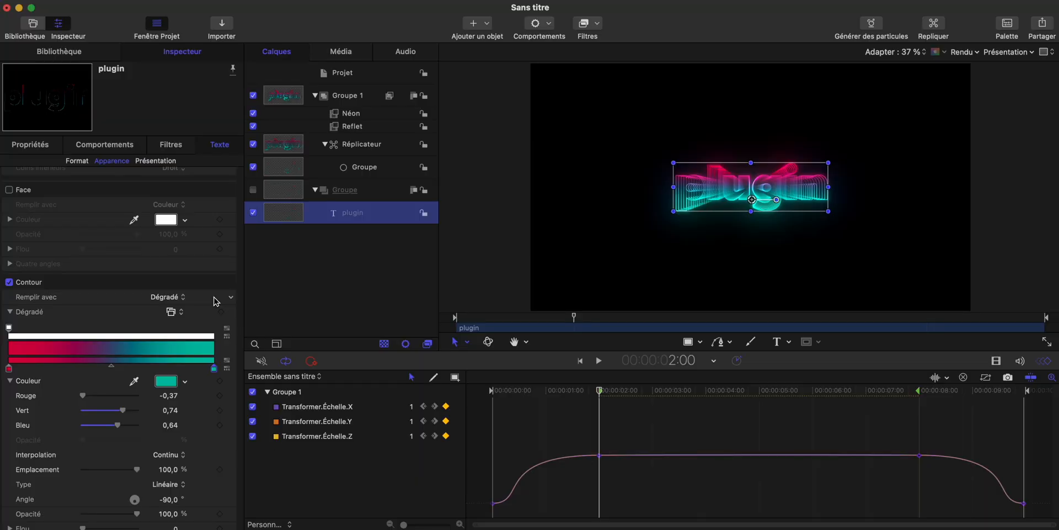
# Publish the text outline's Remplir avec, Dégradé and Largeur parameters.
pyautogui.click(232, 301)
pyautogui.rightClick(30, 313)
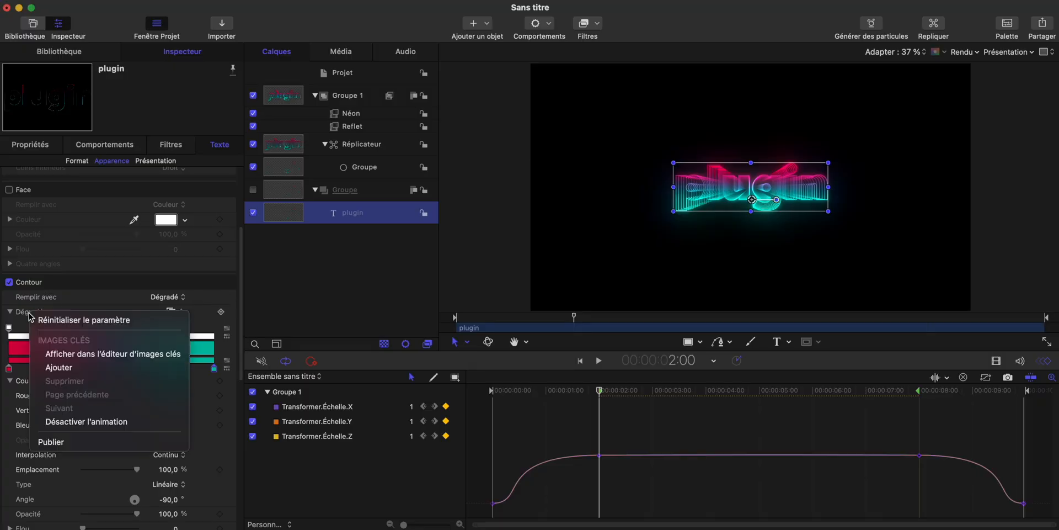
pyautogui.click(59, 450)
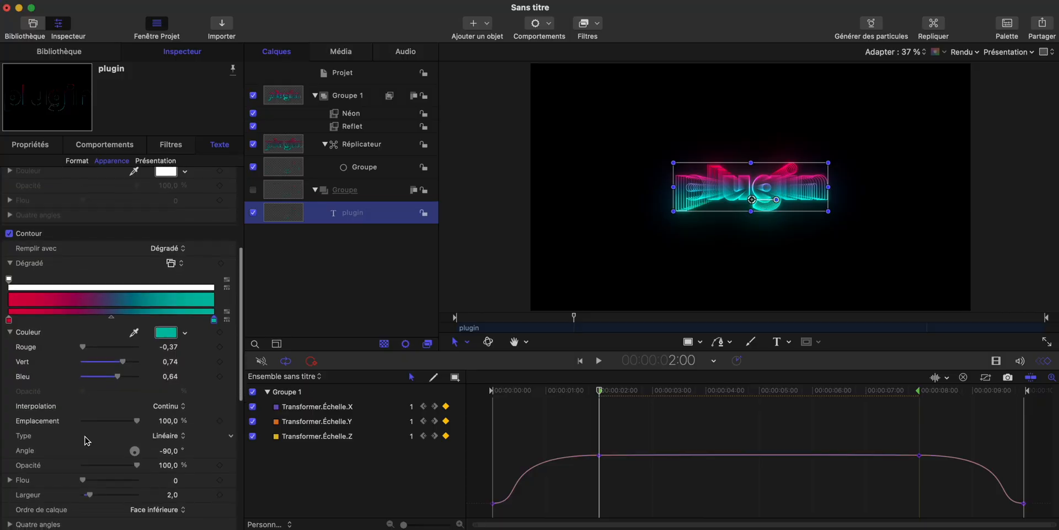
pyautogui.scroll(-4, 86, 439)
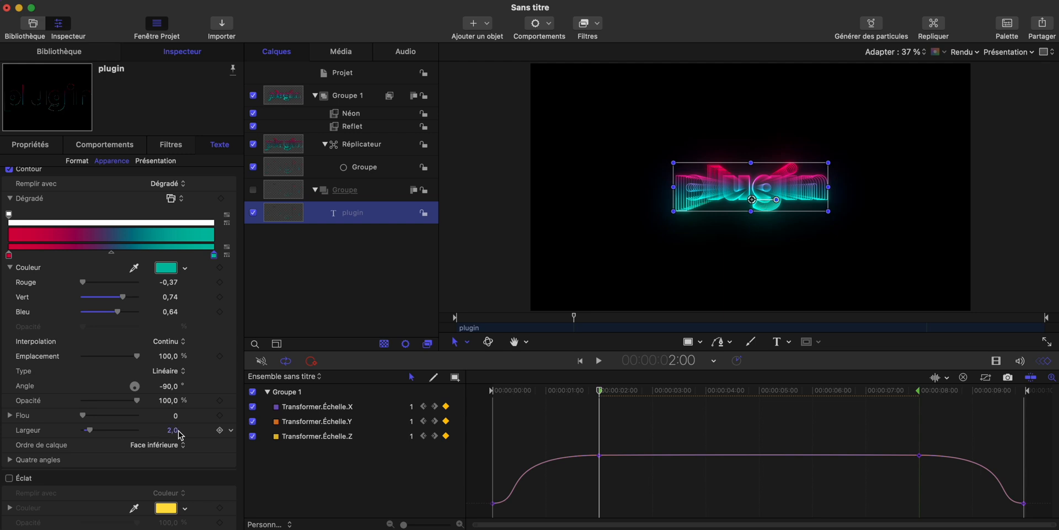
pyautogui.click(230, 432)
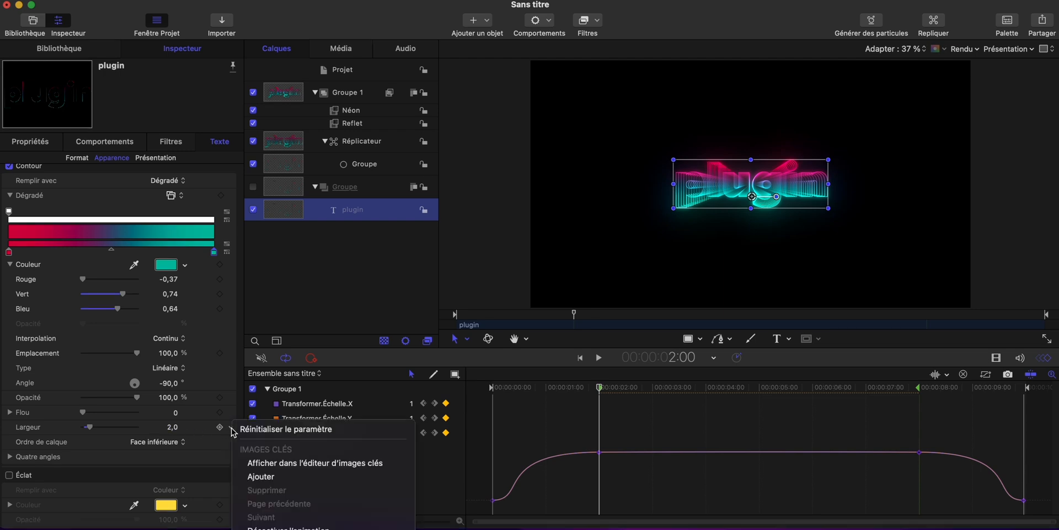
pyautogui.click(259, 519)
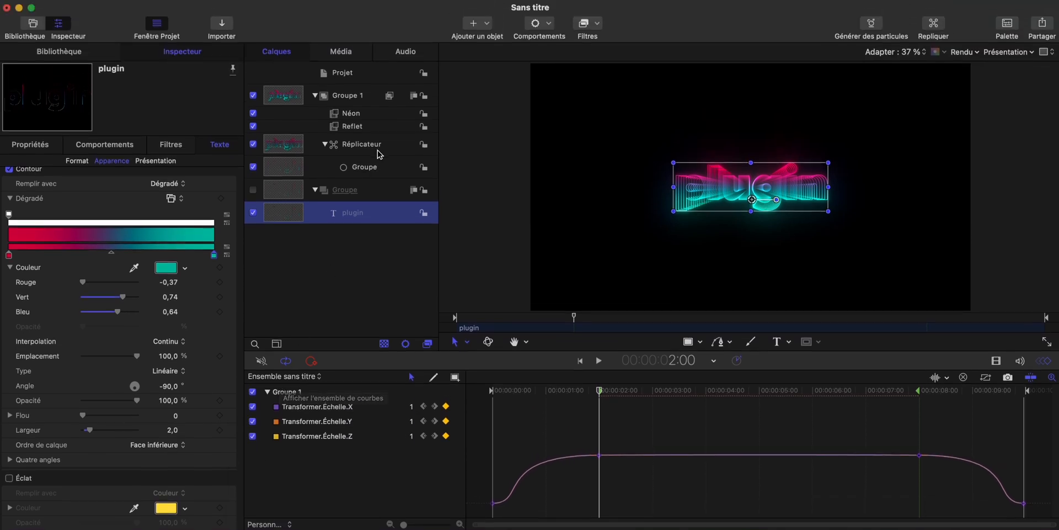
# Publish the replicator's Points parameter and the Néon filter's Mixage parameter, testing the Mixage at about 68%.
pyautogui.click(379, 150)
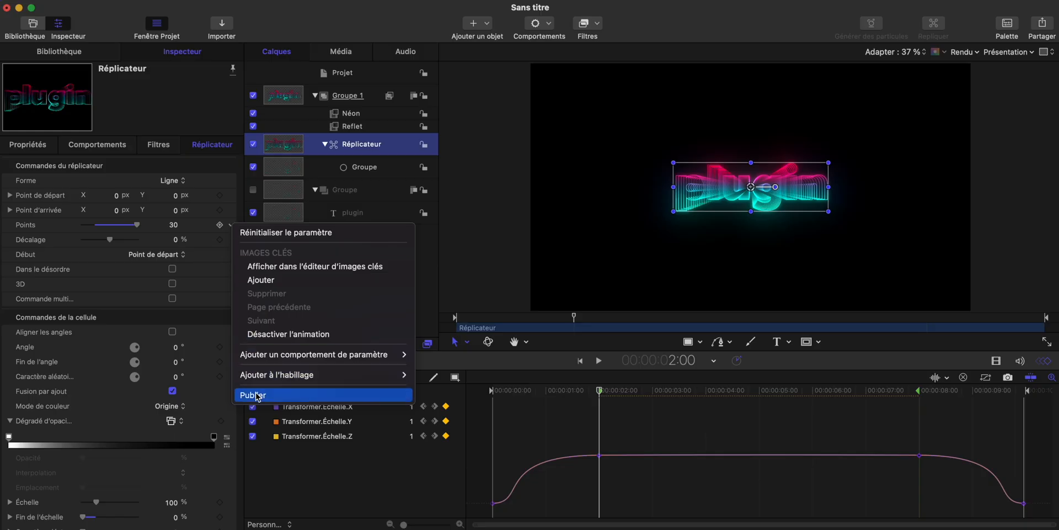
pyautogui.click(259, 395)
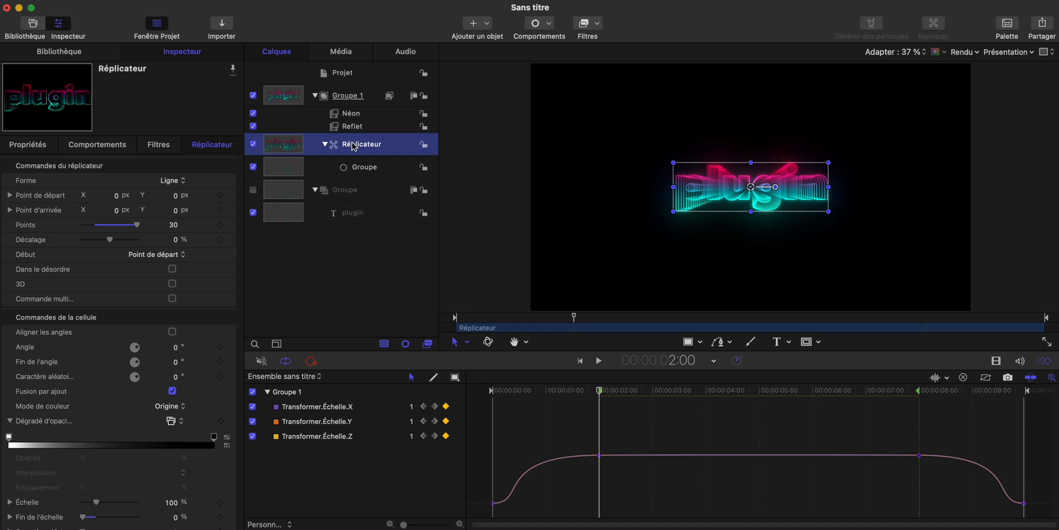
pyautogui.click(358, 115)
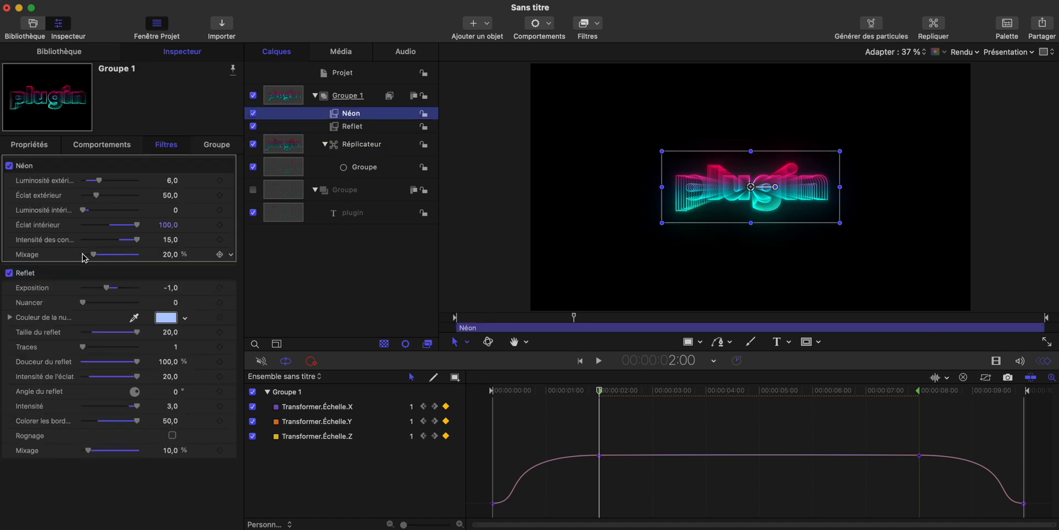
pyautogui.moveTo(106, 254)
pyautogui.mouseDown()
pyautogui.moveTo(149, 254)
pyautogui.moveTo(61, 255)
pyautogui.moveTo(121, 258)
pyautogui.mouseUp()
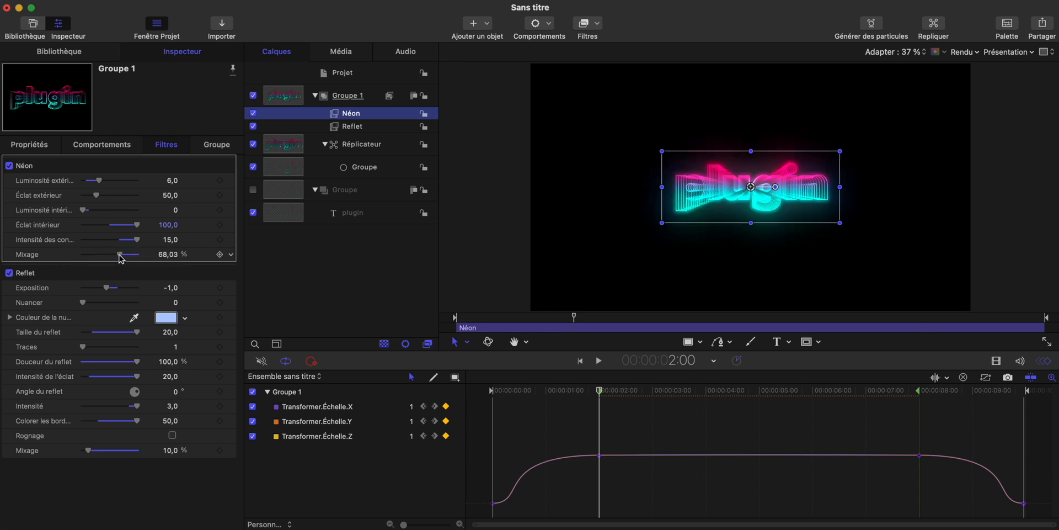
pyautogui.click(232, 257)
pyautogui.click(285, 426)
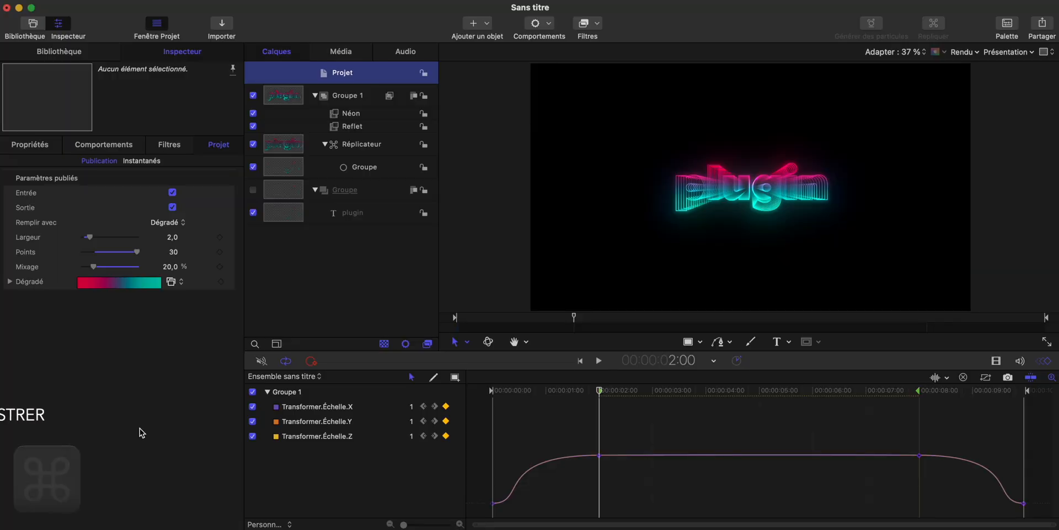
# Save and publish the title template as Demo titre in a new category named Demo.
pyautogui.press('super+s')
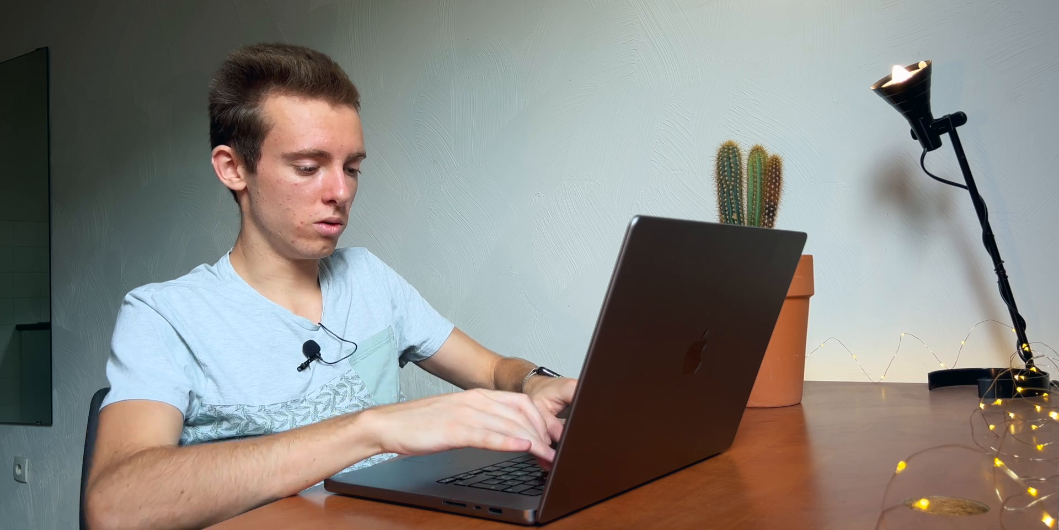
pyautogui.write('Demo titre')
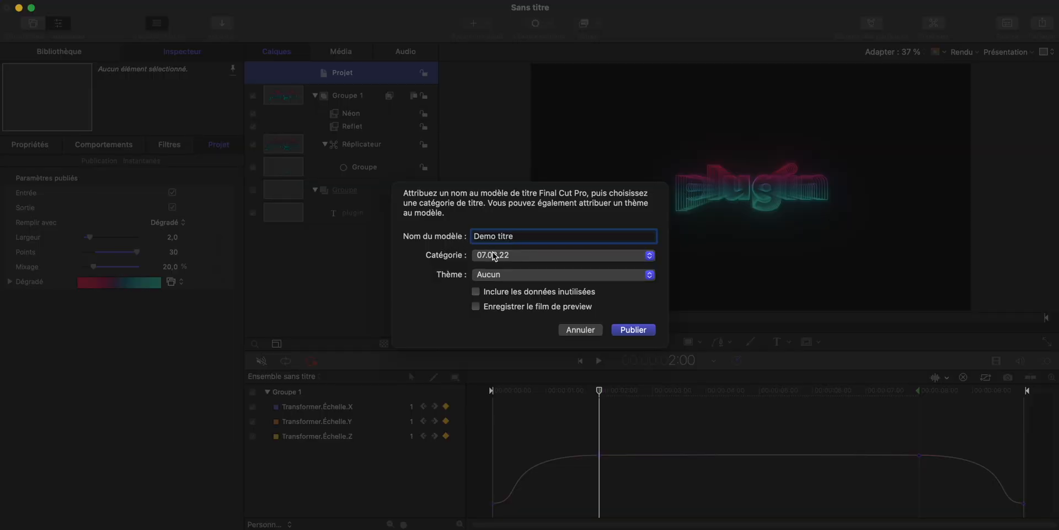
pyautogui.click(495, 256)
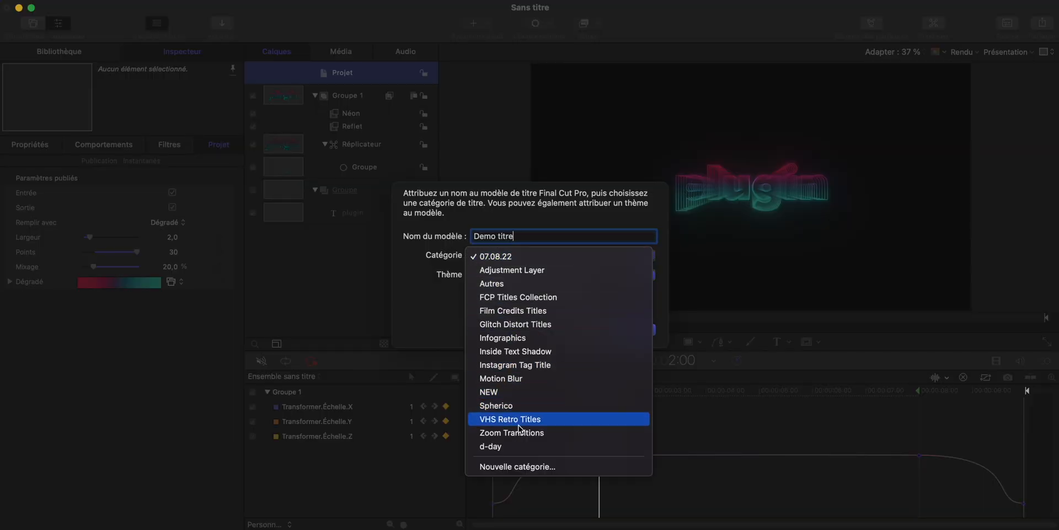
pyautogui.click(499, 466)
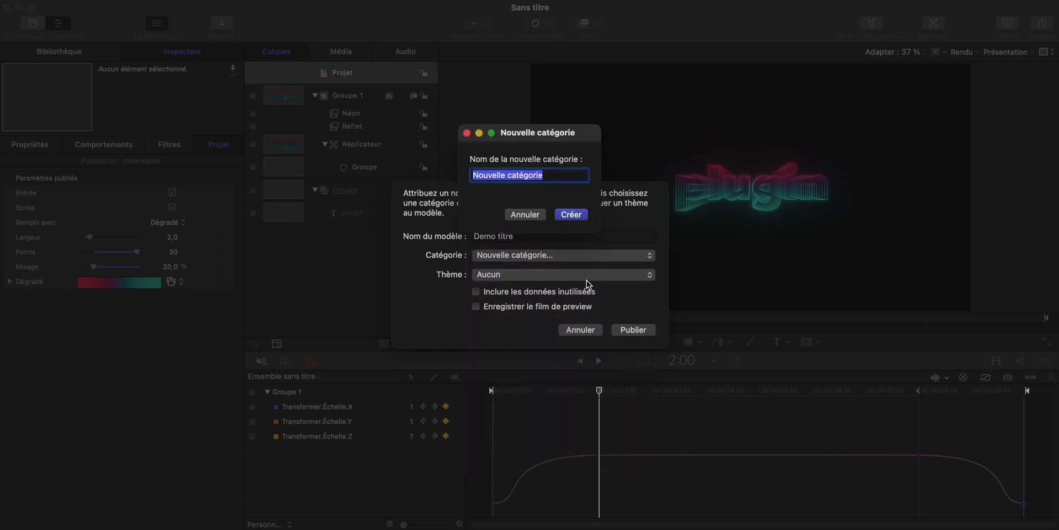
pyautogui.write('Demo')
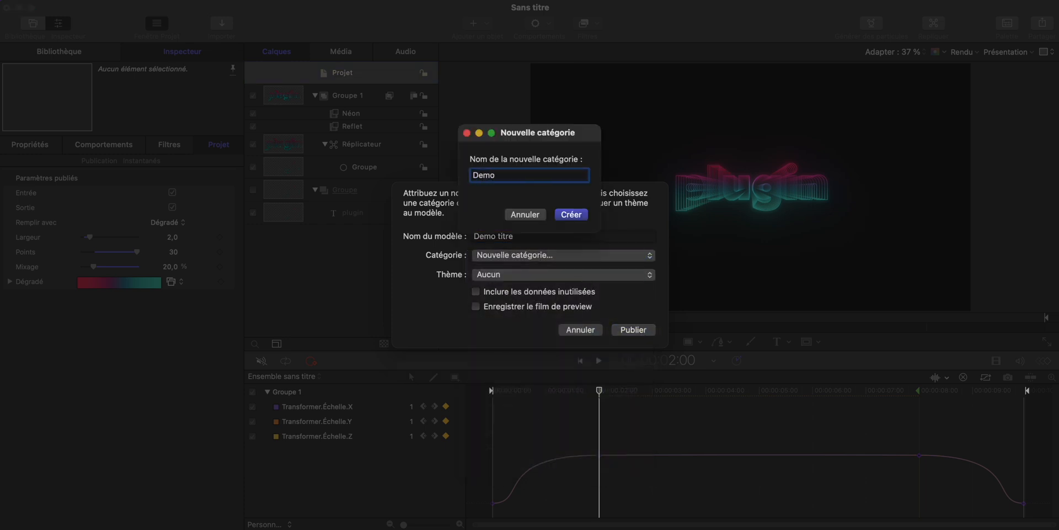
pyautogui.press('Return')
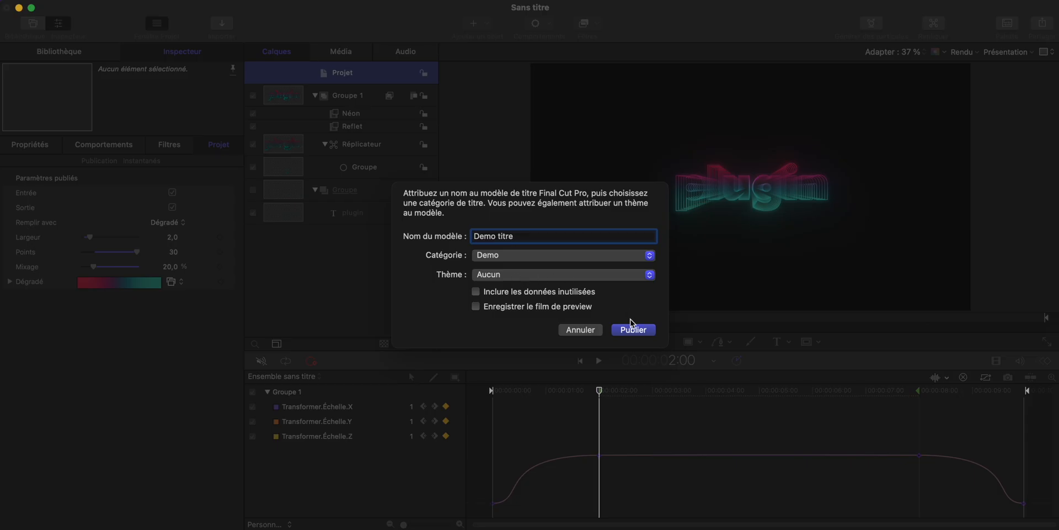
pyautogui.click(633, 330)
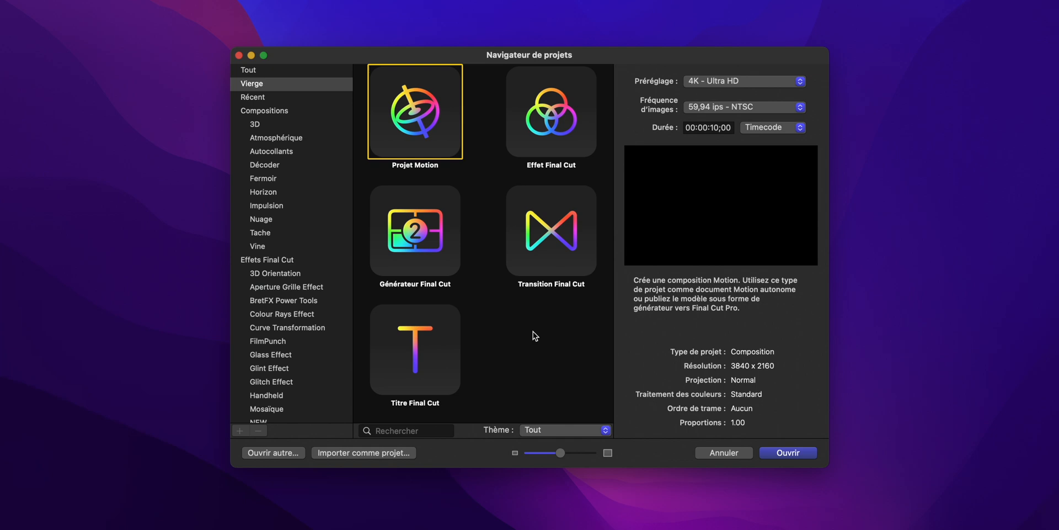
# Create a new Générateur Final Cut project with a frame rate of 25 ips.
pyautogui.click(426, 231)
pyautogui.click(733, 108)
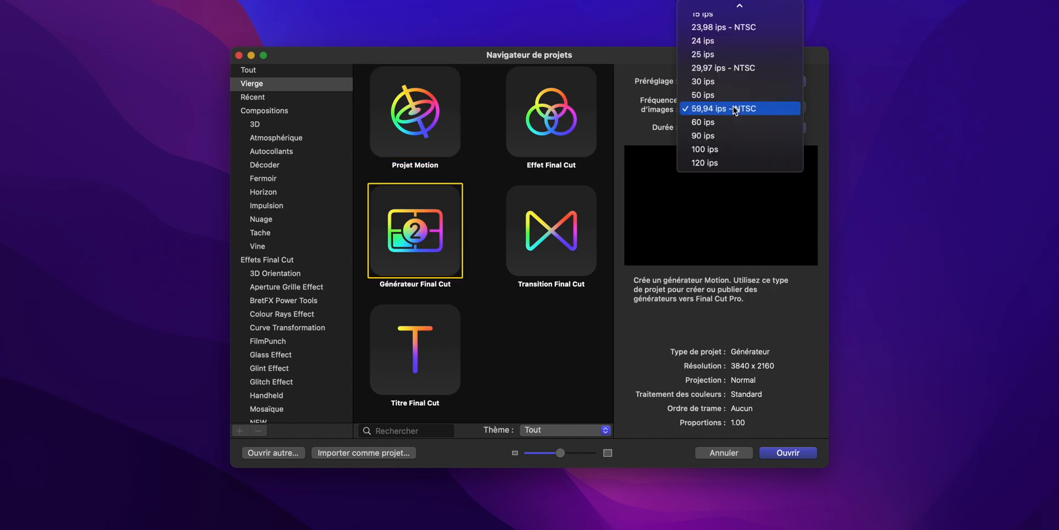
pyautogui.click(728, 55)
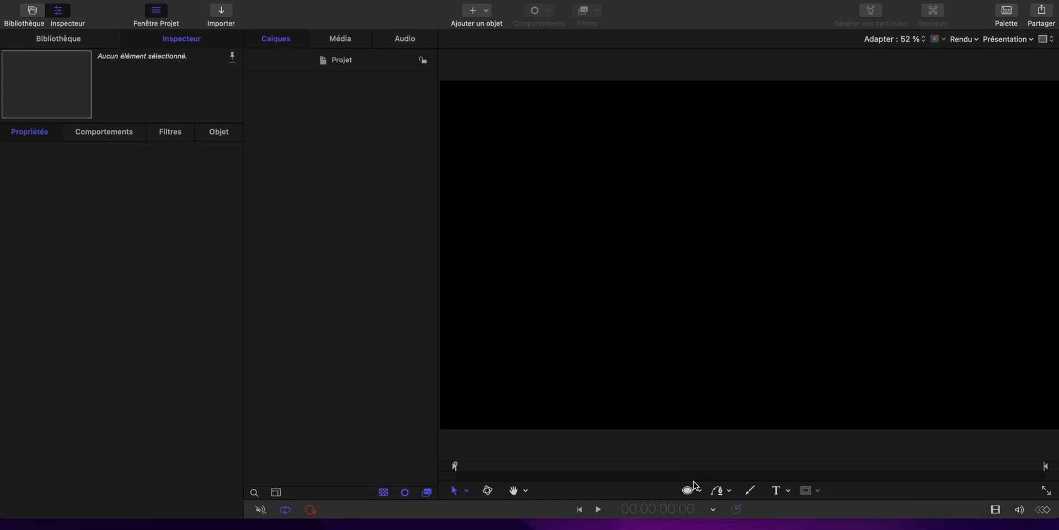
# Draw a rectangle about 2357 px wide in the middle of the canvas.
pyautogui.click(699, 473)
pyautogui.click(712, 478)
pyautogui.moveTo(546, 141); pyautogui.dragTo(927, 380)
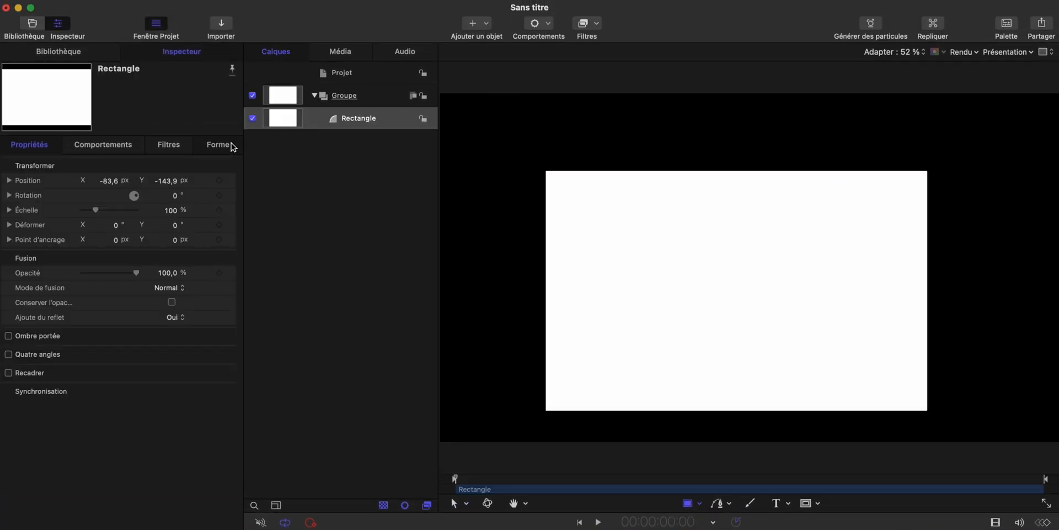
# Set the rectangle's geometry to a width of 3840 and a height of 2160.
pyautogui.click(232, 146)
pyautogui.click(156, 160)
pyautogui.click(9, 223)
pyautogui.click(165, 238)
pyautogui.write('3840')
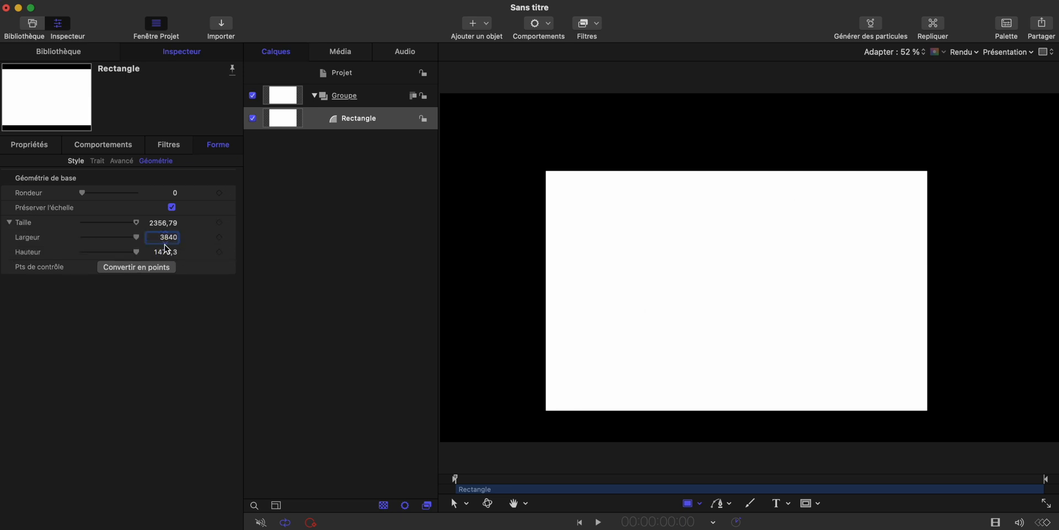
pyautogui.click(167, 251)
pyautogui.write('21')
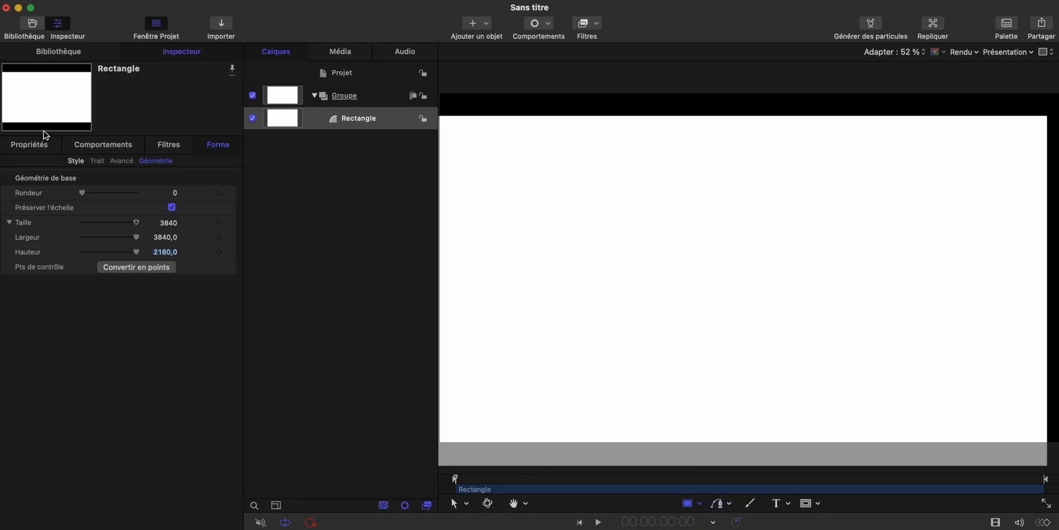
# Reset the rectangle's transform to centre it in the frame, and lower its fill opacity to 0 %.
pyautogui.click(31, 145)
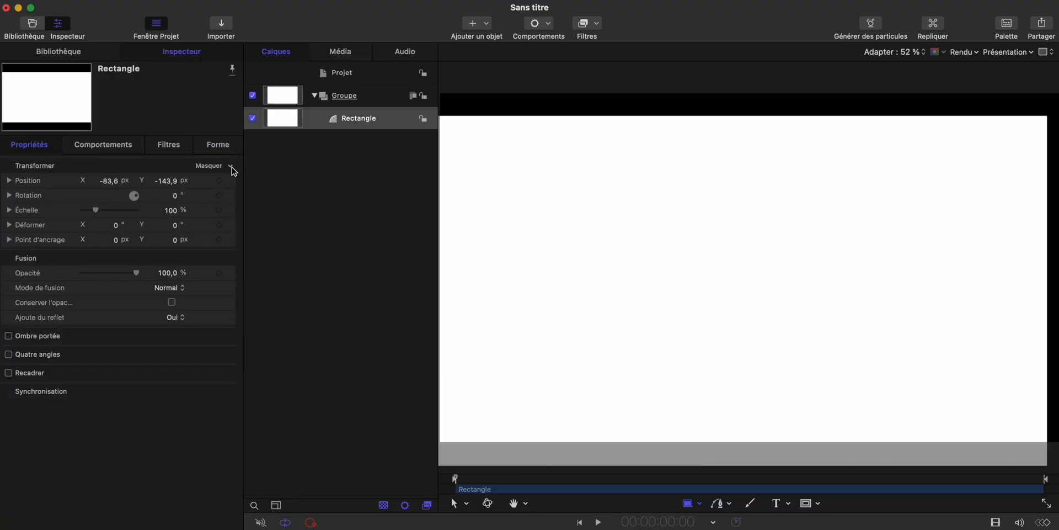
pyautogui.click(234, 171)
pyautogui.click(272, 176)
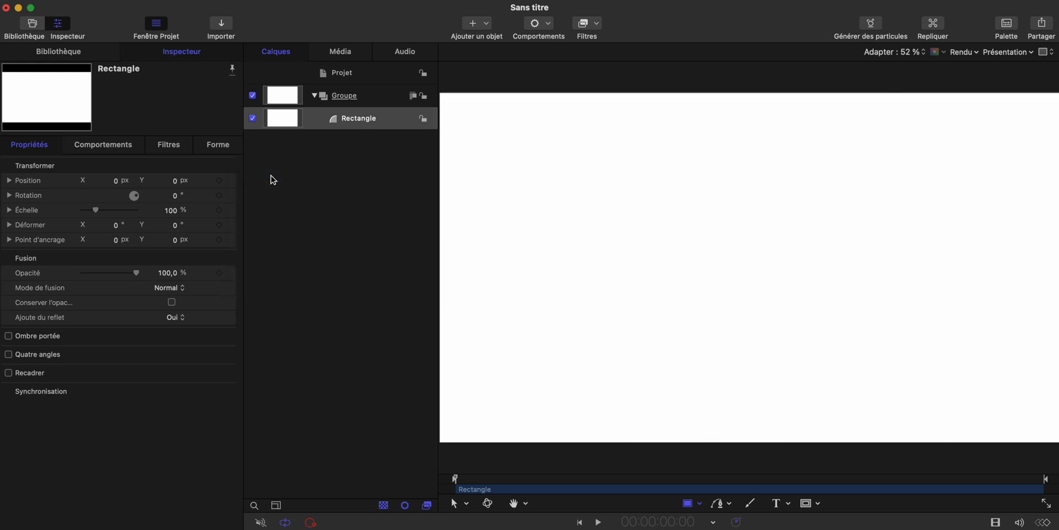
pyautogui.click(221, 145)
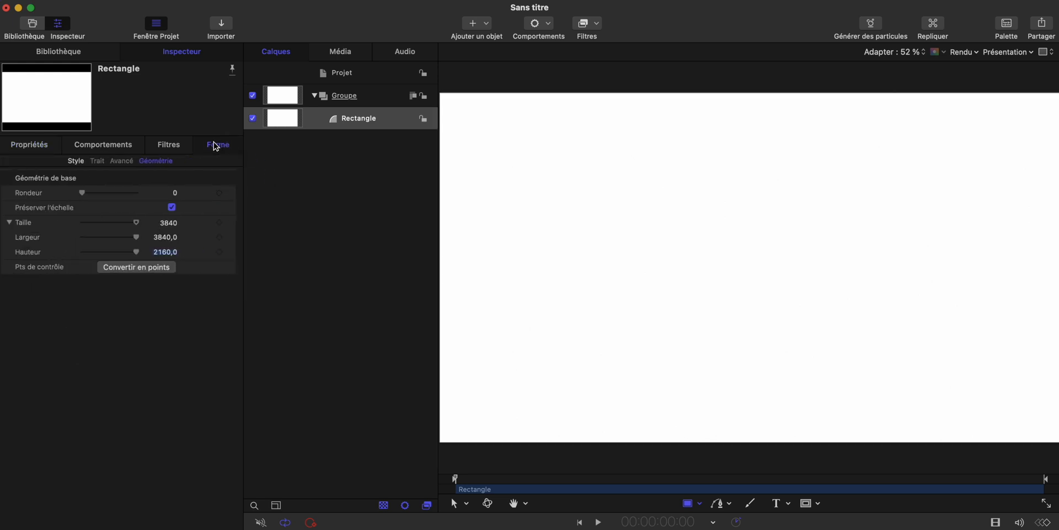
pyautogui.click(77, 161)
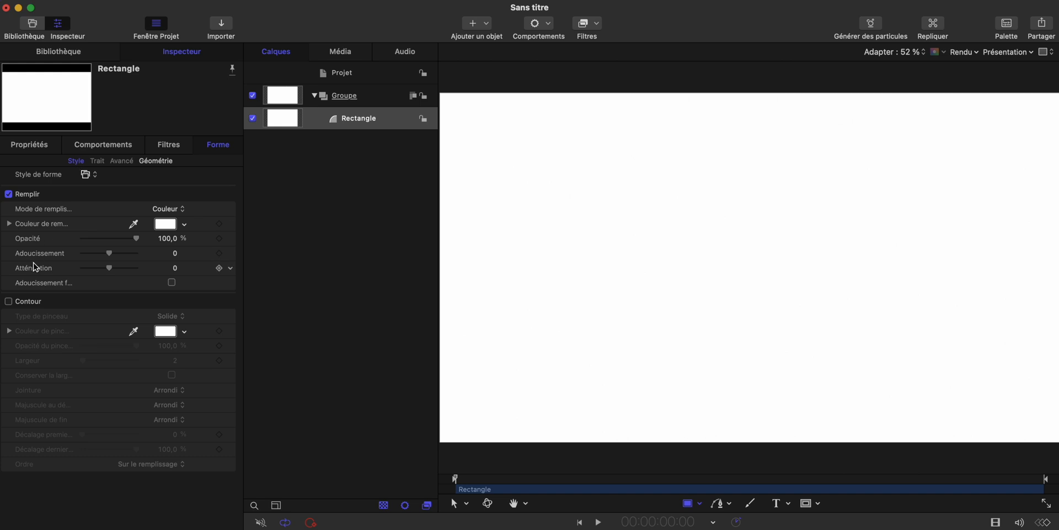
pyautogui.moveTo(136, 240); pyautogui.dragTo(38, 245)
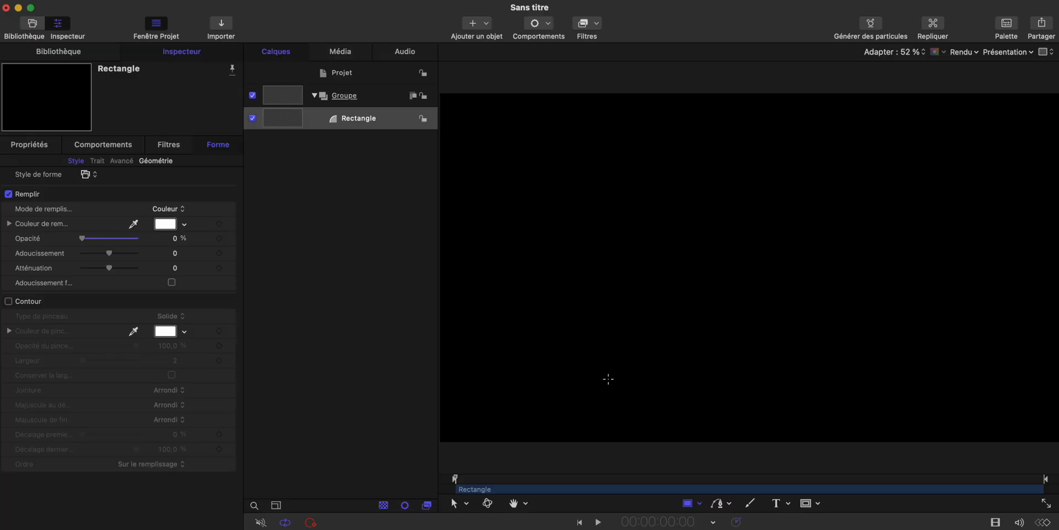
# Draw an ellipse with a radius of about 547 near the canvas centre and reset its transform to centre it.
pyautogui.click(700, 503)
pyautogui.click(710, 499)
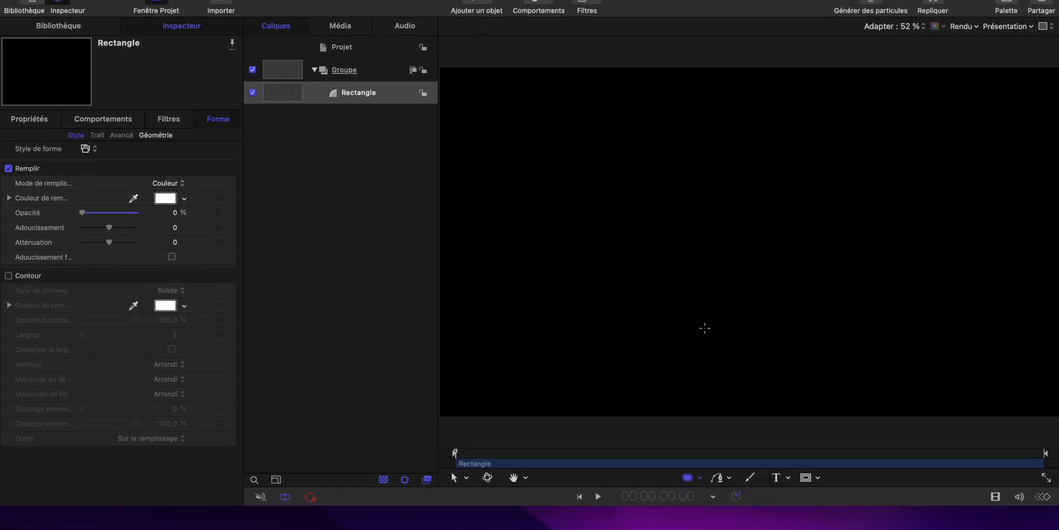
pyautogui.moveTo(673, 182); pyautogui.dragTo(851, 314)
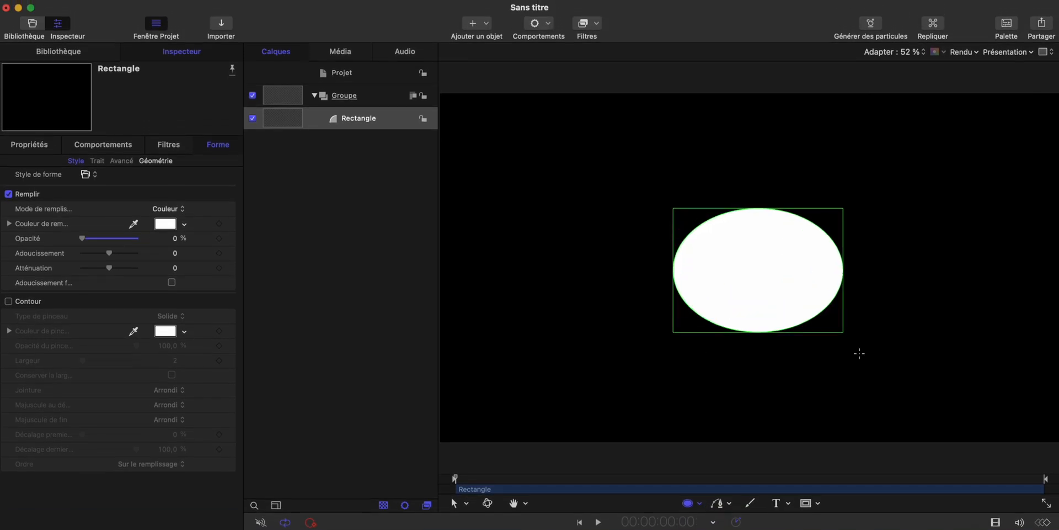
pyautogui.click(25, 145)
pyautogui.click(227, 166)
pyautogui.click(251, 171)
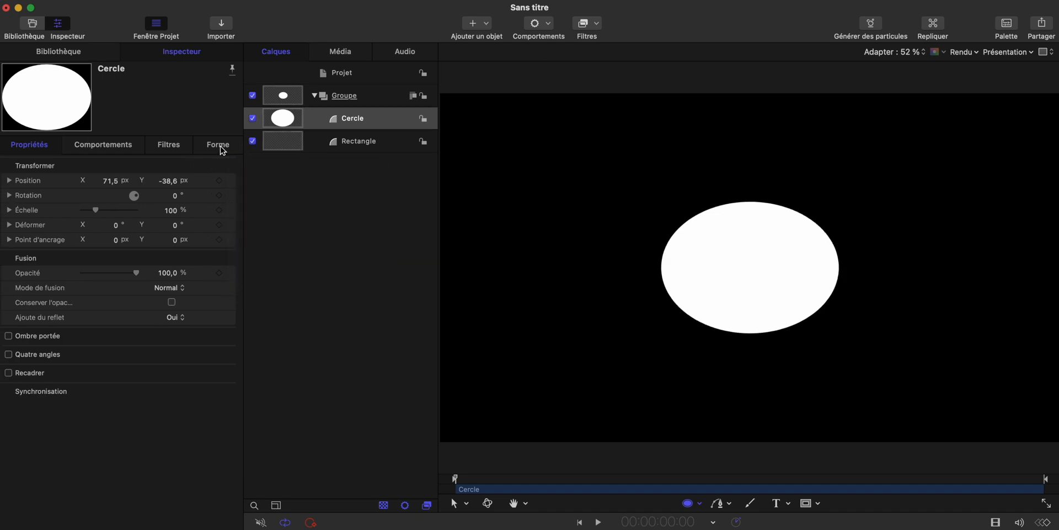
# Set the circle's geometry radius to 500.
pyautogui.click(221, 148)
pyautogui.click(156, 161)
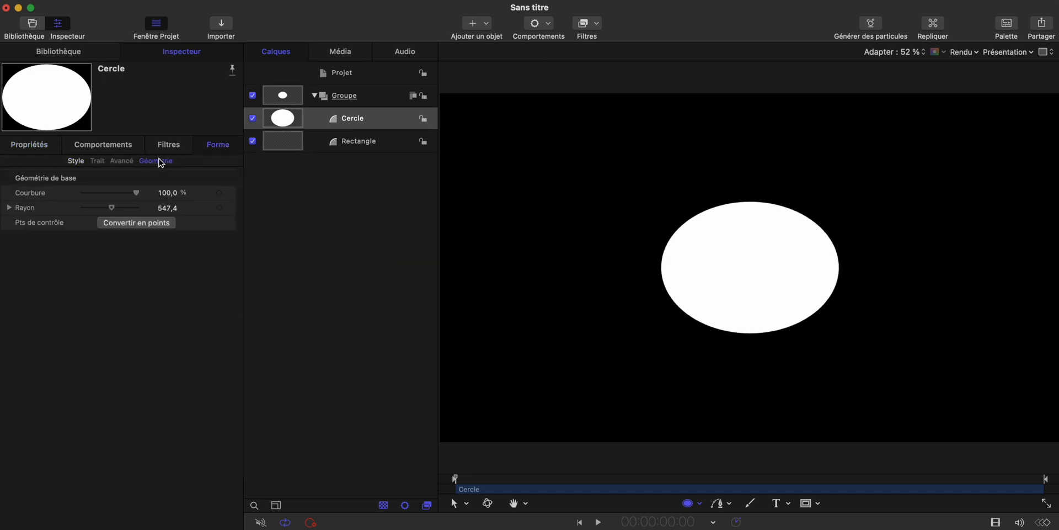
pyautogui.click(167, 208)
pyautogui.write('50')
pyautogui.press('Return')
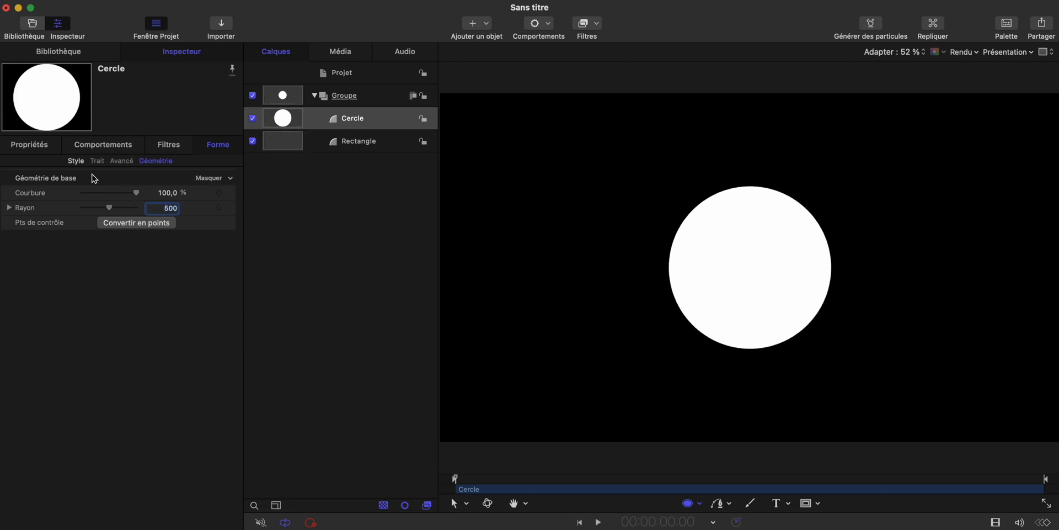
# Turn off the circle's fill and give it a violet-blue solid outline.
pyautogui.click(78, 160)
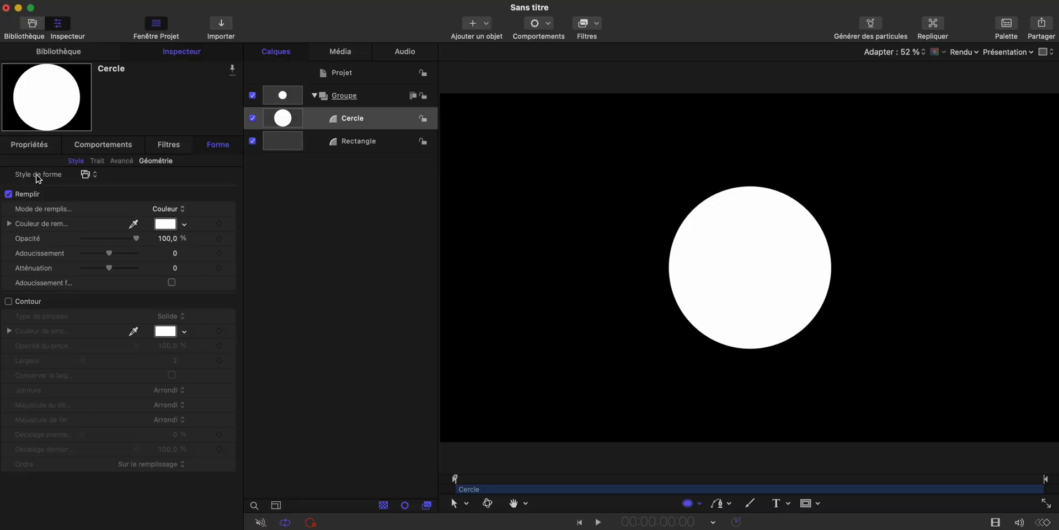
pyautogui.click(8, 194)
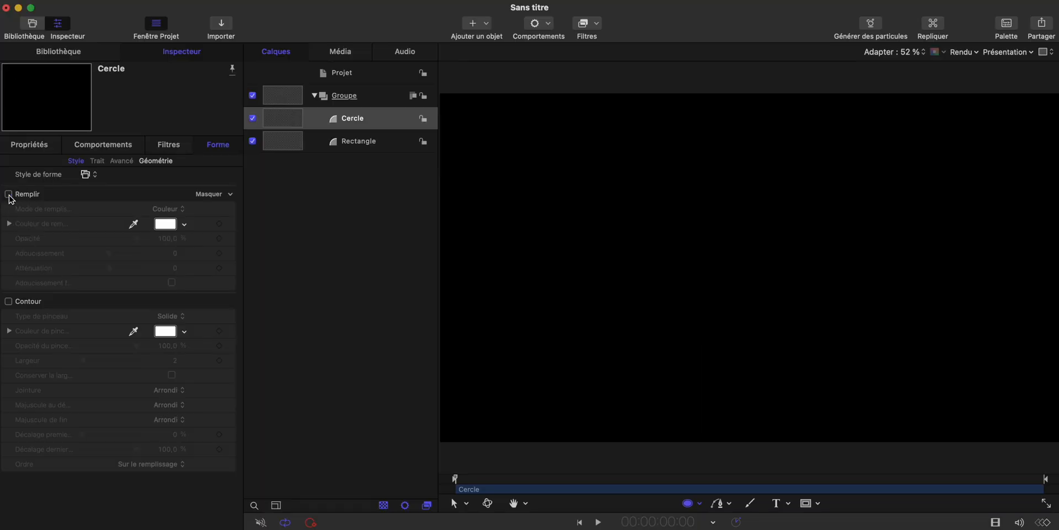
pyautogui.click(8, 302)
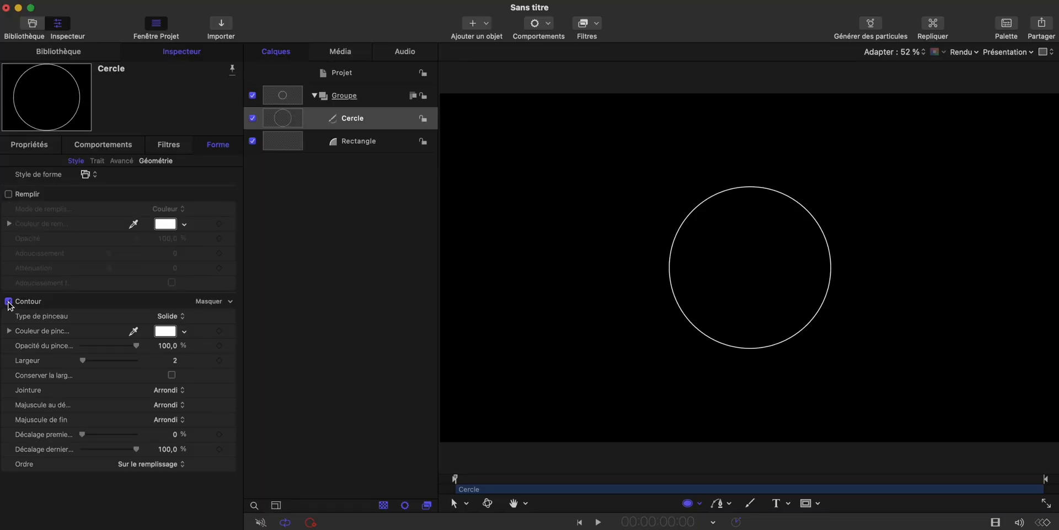
pyautogui.click(165, 332)
pyautogui.click(292, 320)
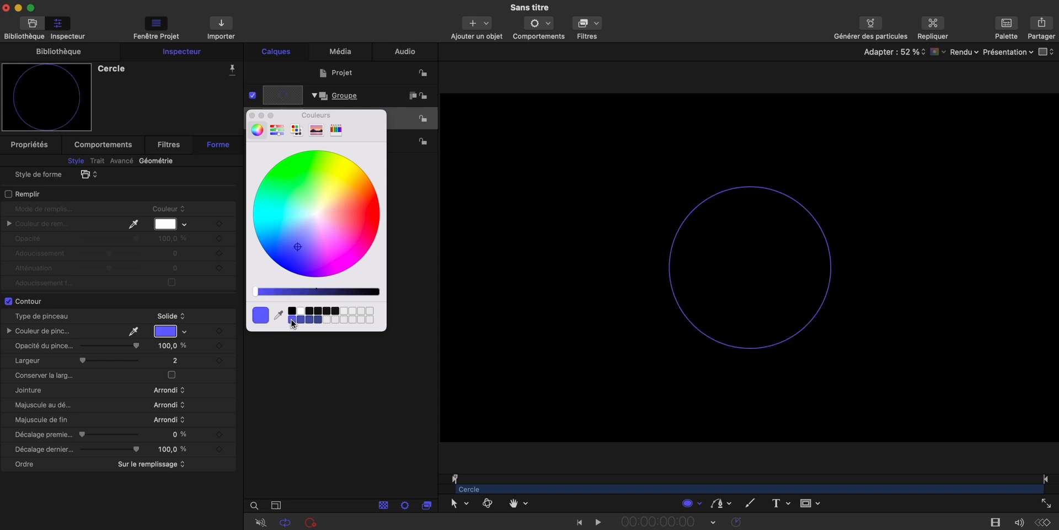
pyautogui.click(252, 116)
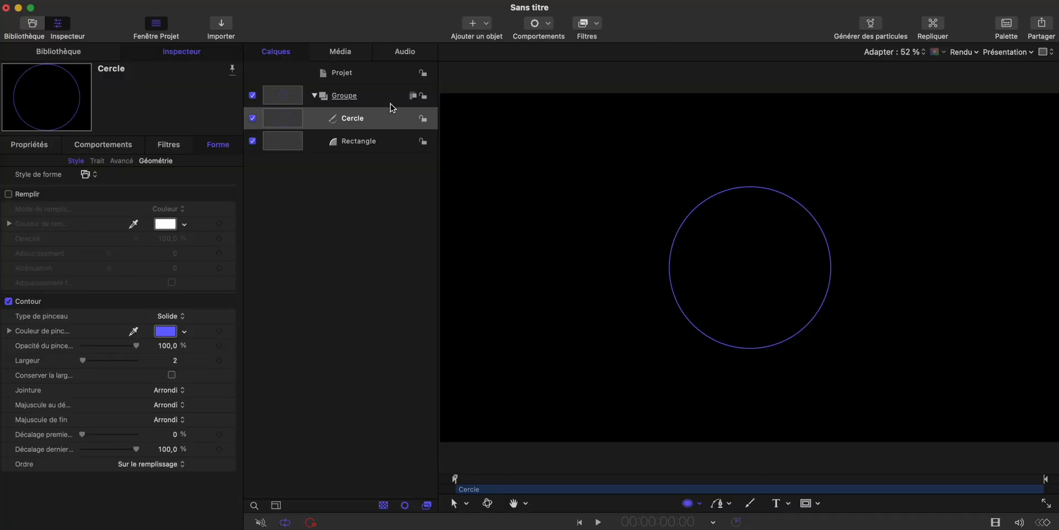
# Replicate the group holding the circle and rectangle, using Ligne as the replicator's shape.
pyautogui.click(384, 99)
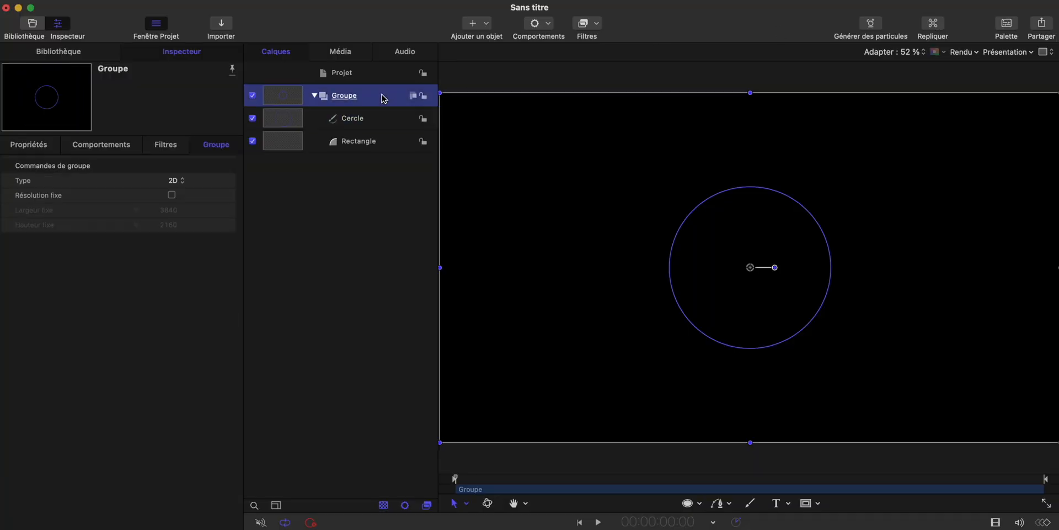
pyautogui.click(933, 23)
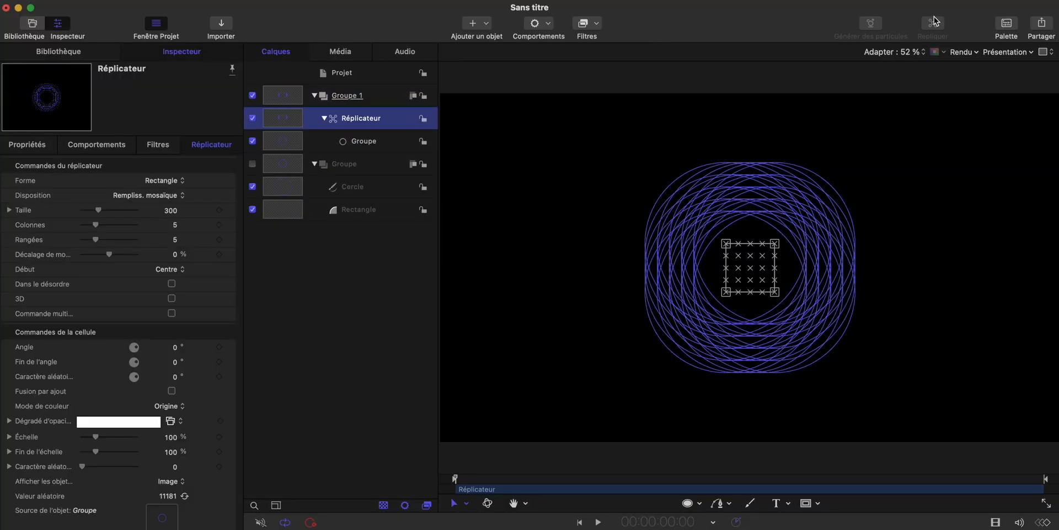
pyautogui.click(162, 181)
pyautogui.click(162, 168)
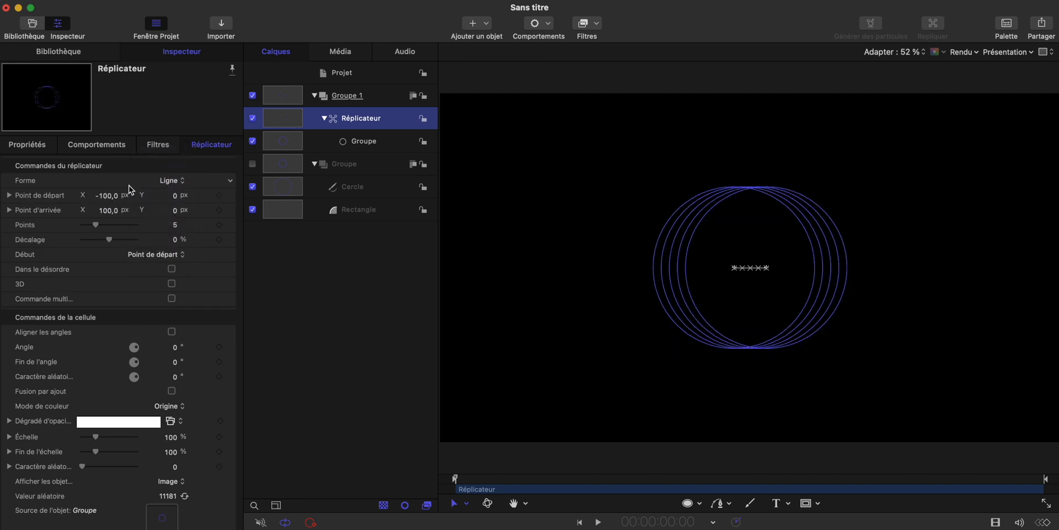
# Set the X coordinate of both the replicator line's start point and end point to 0 px.
pyautogui.click(106, 195)
pyautogui.write('0')
pyautogui.press('Return')
pyautogui.click(113, 212)
pyautogui.write('0')
pyautogui.press('Return')
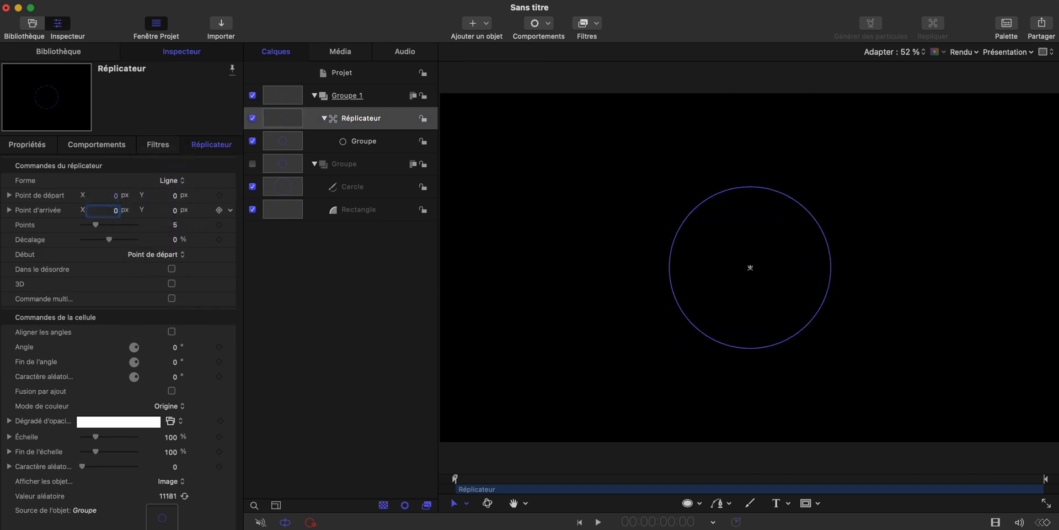
# Configure the replicator with additive blending, a scale of 750 %, an end scale of 0 % and 30 points.
pyautogui.click(172, 391)
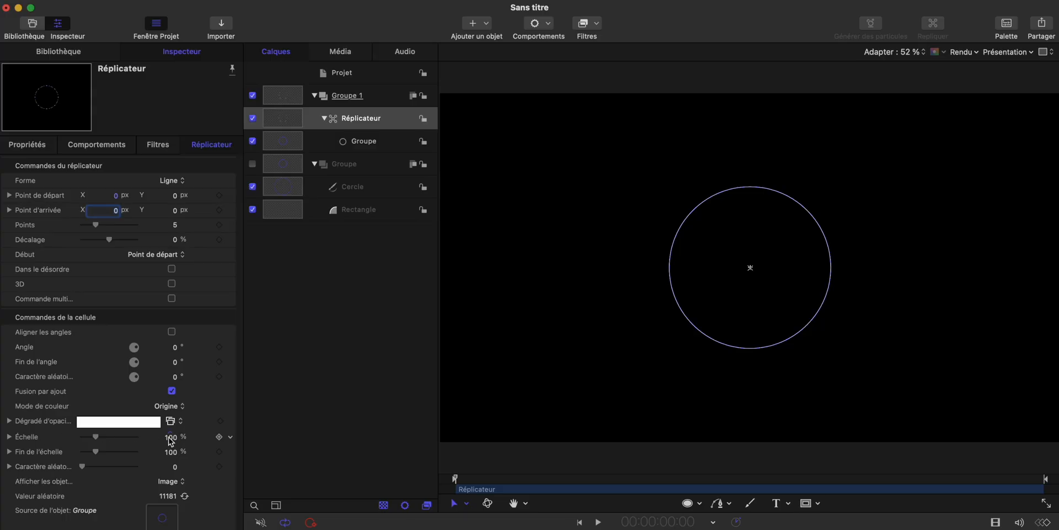
pyautogui.click(170, 437)
pyautogui.press('Return')
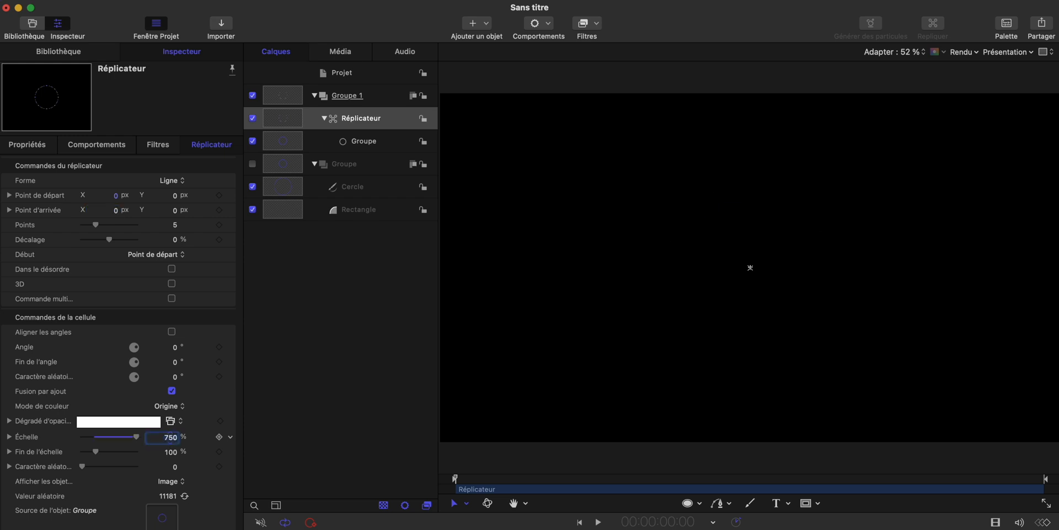
pyautogui.moveTo(96, 455); pyautogui.dragTo(74, 455)
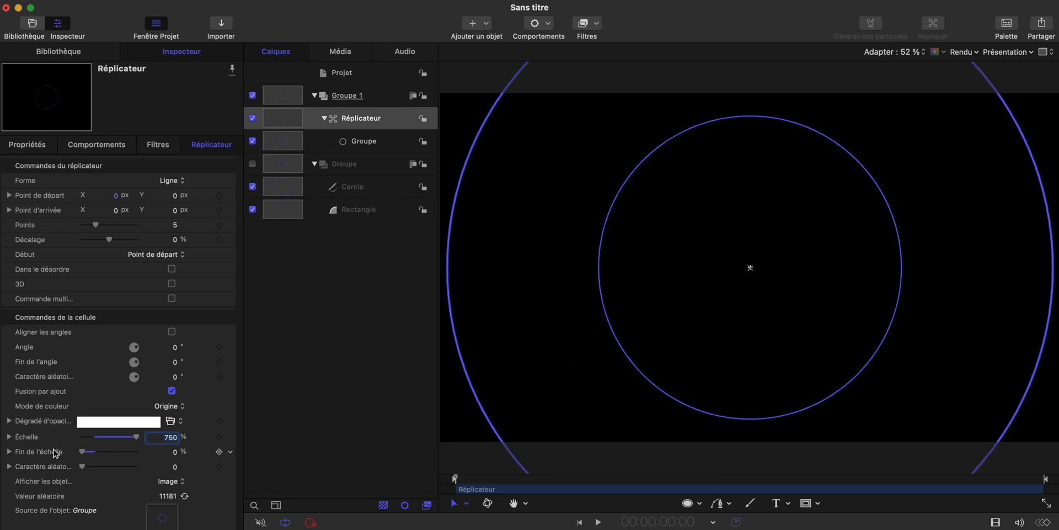
pyautogui.click(175, 225)
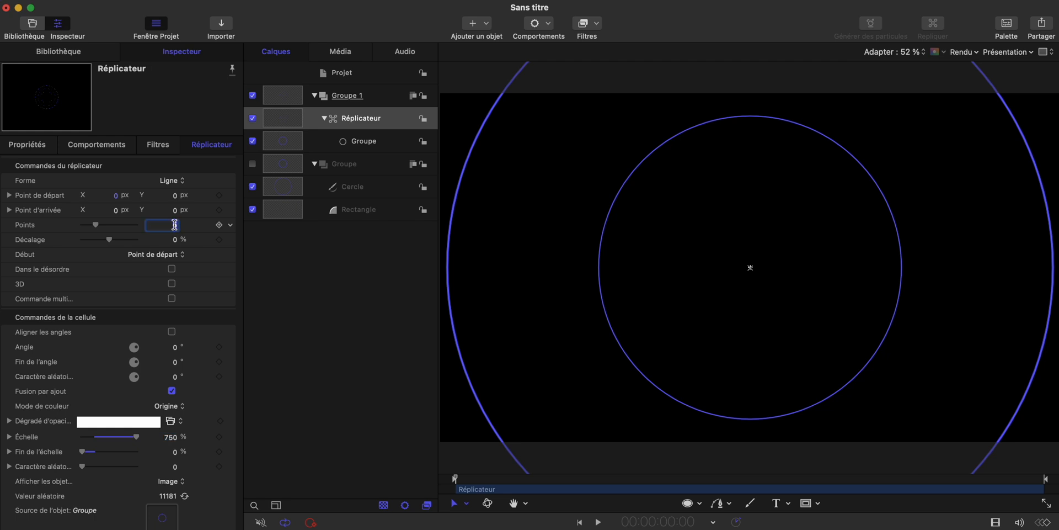
pyautogui.press('Return')
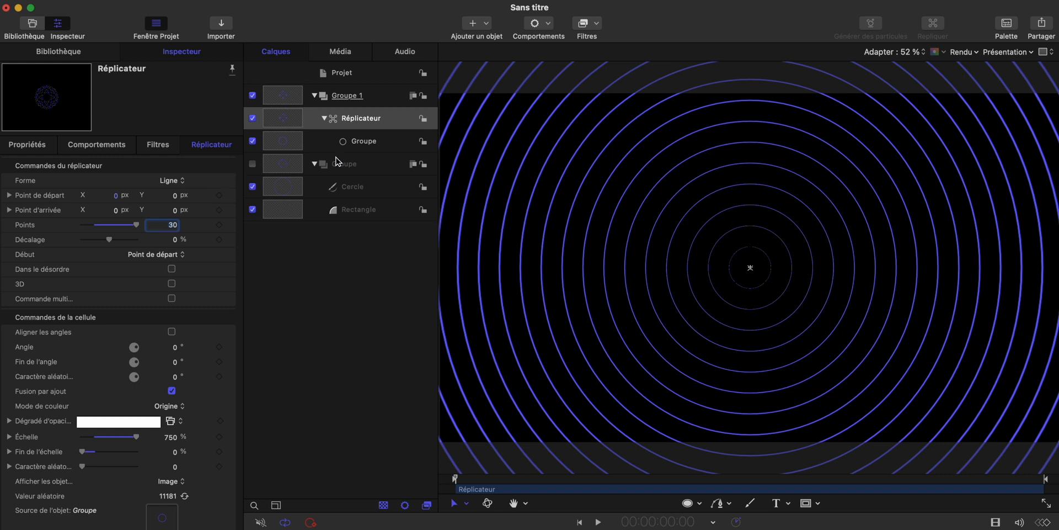
# Apply the Immergé distortion filter to the original source group and play back the animation.
pyautogui.click(348, 164)
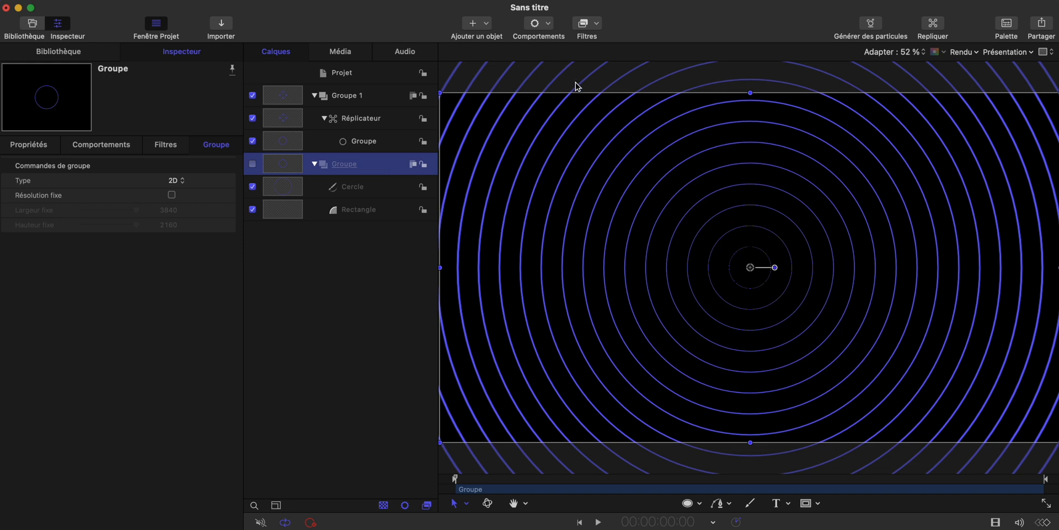
pyautogui.click(595, 25)
pyautogui.moveTo(613, 95)
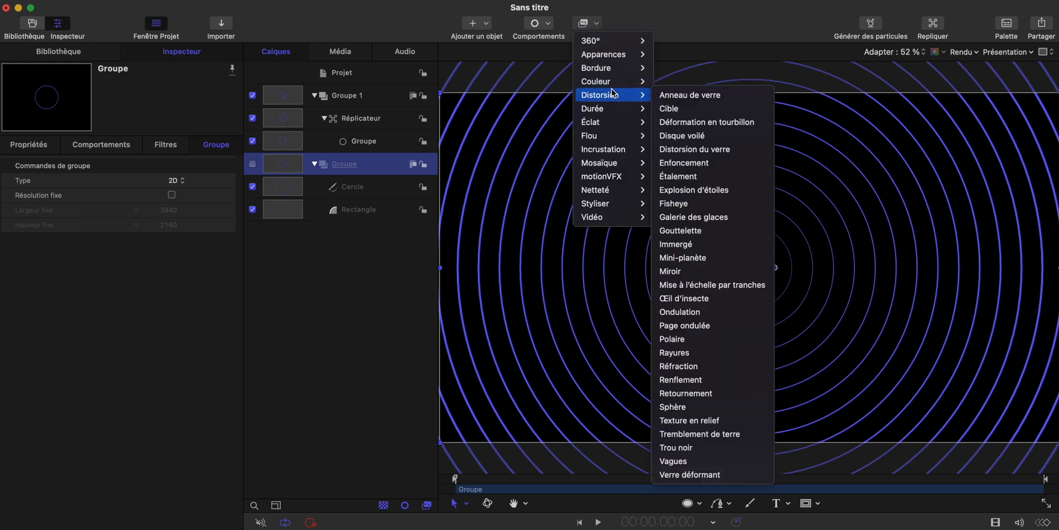
pyautogui.click(705, 244)
pyautogui.press('space')
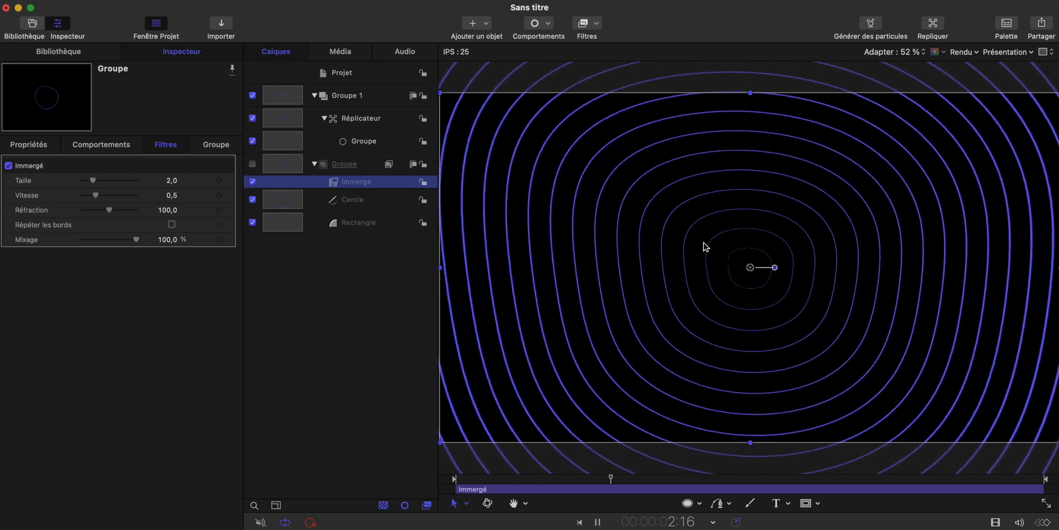
pyautogui.press('space')
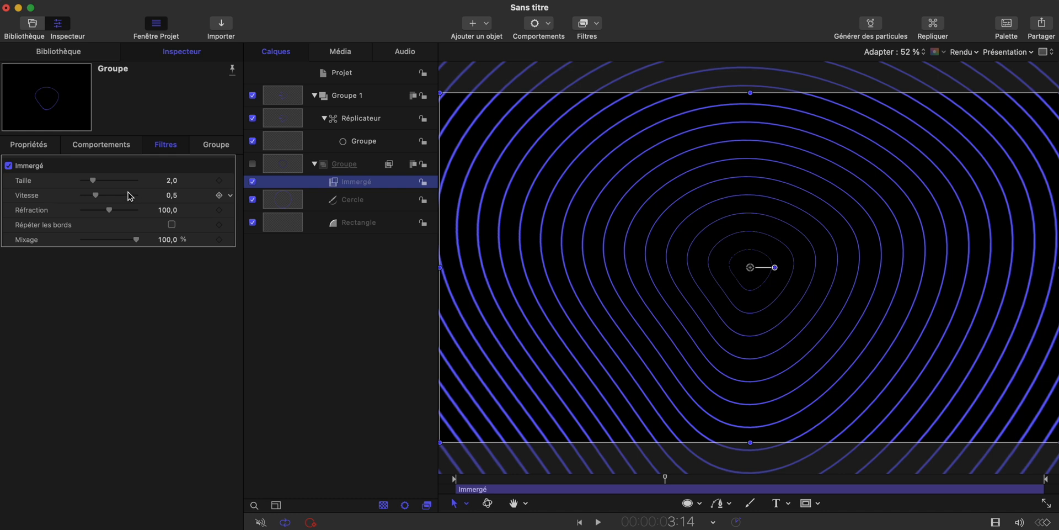
# Set the Immergé filter's size to 1,45, speed to 0,06 and refraction to 200, and preview the motion.
pyautogui.click(176, 182)
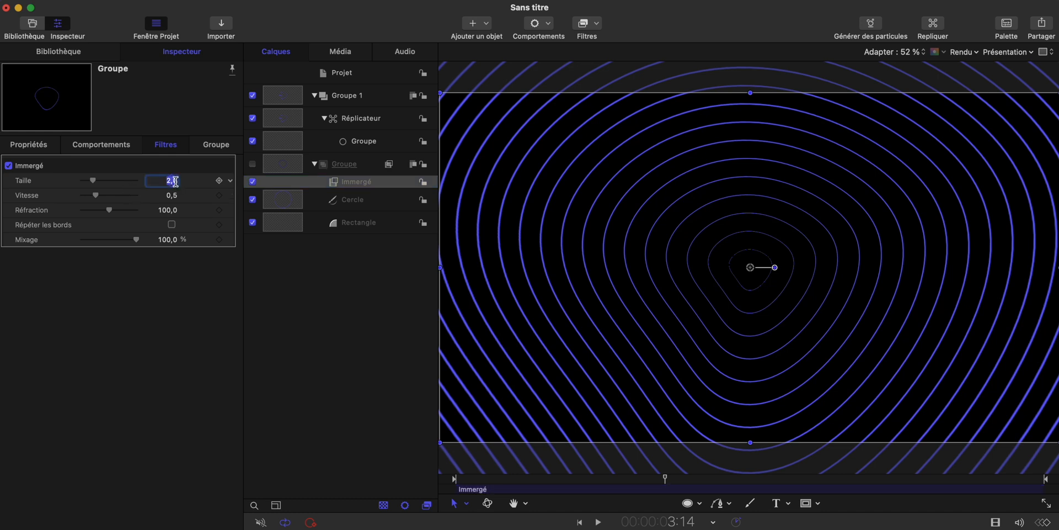
pyautogui.write('1,45')
pyautogui.press('Return')
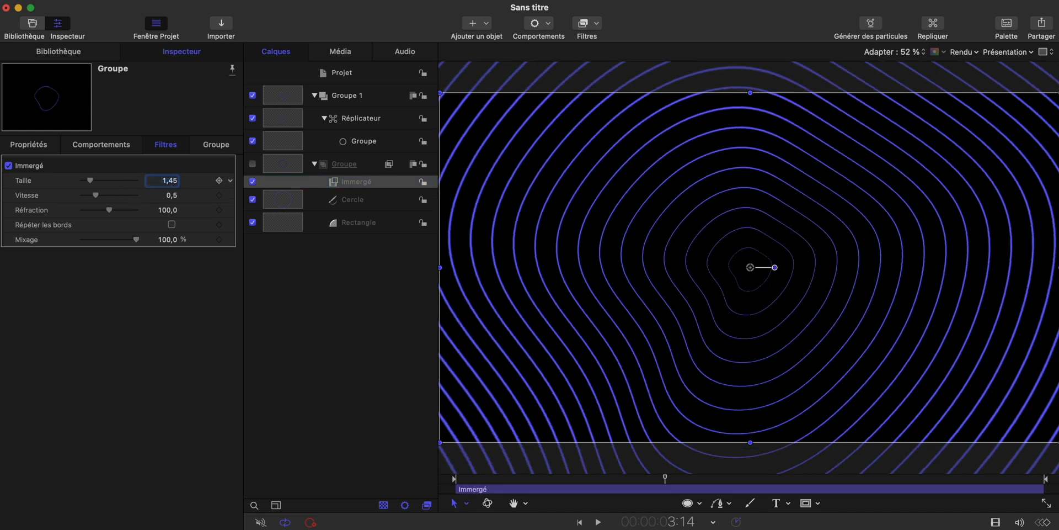
pyautogui.click(173, 194)
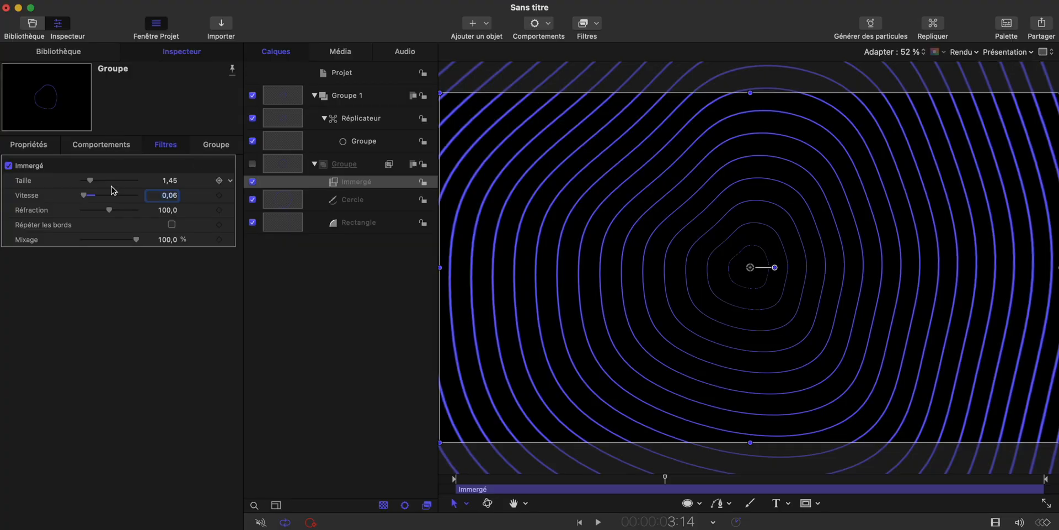
pyautogui.moveTo(109, 209); pyautogui.dragTo(178, 217)
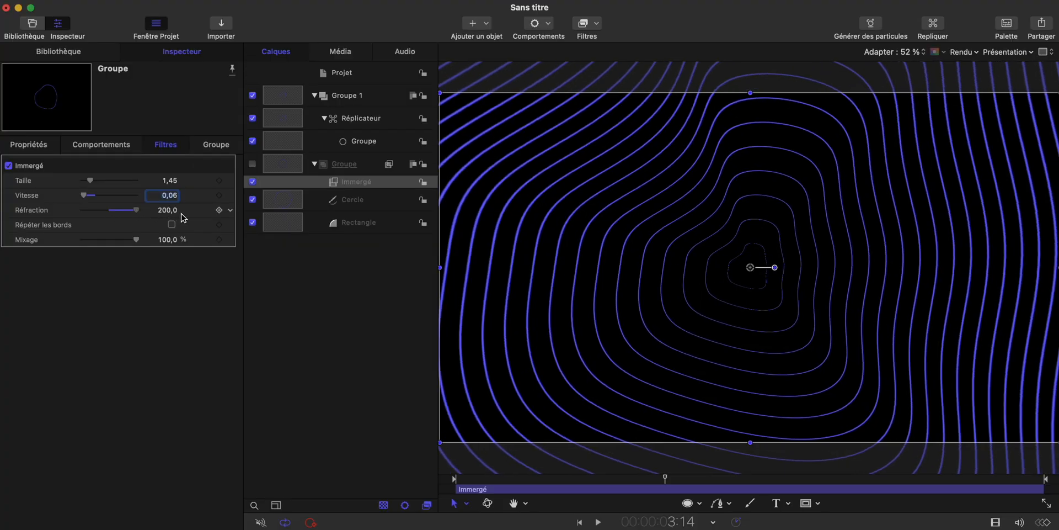
pyautogui.press('space')
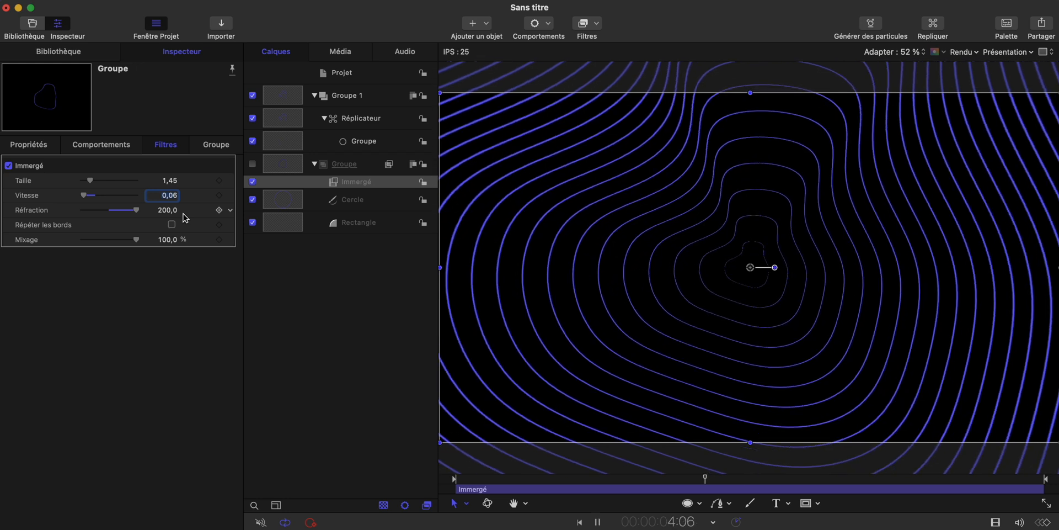
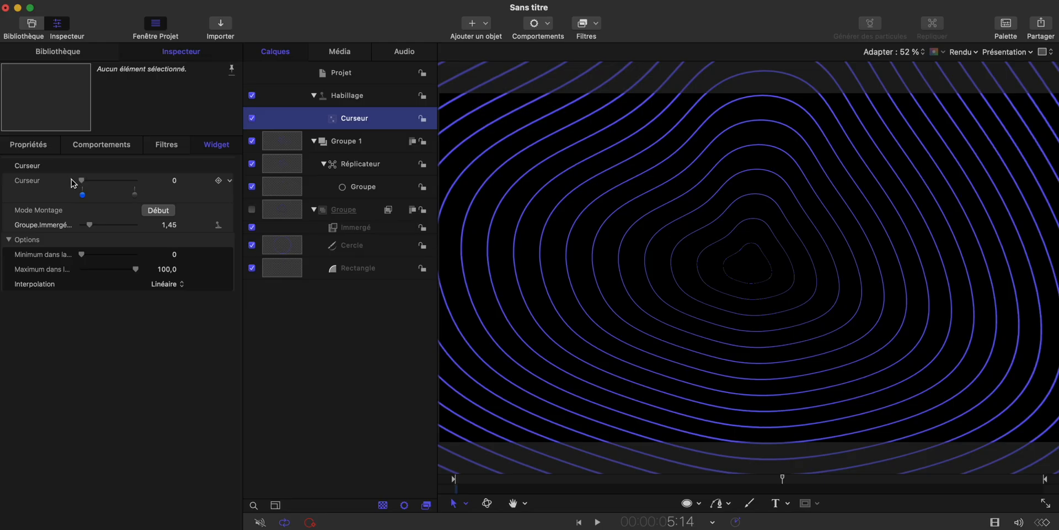
# Map the slider widget's minimum position to an Immergé filter size of 10.
pyautogui.click(168, 225)
pyautogui.write('1')
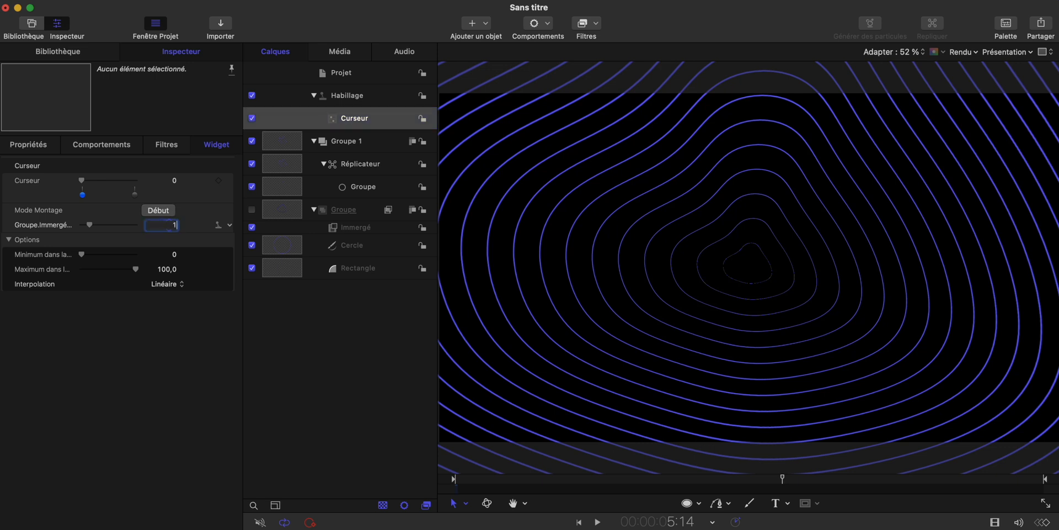
pyautogui.write('0')
pyautogui.press('Return')
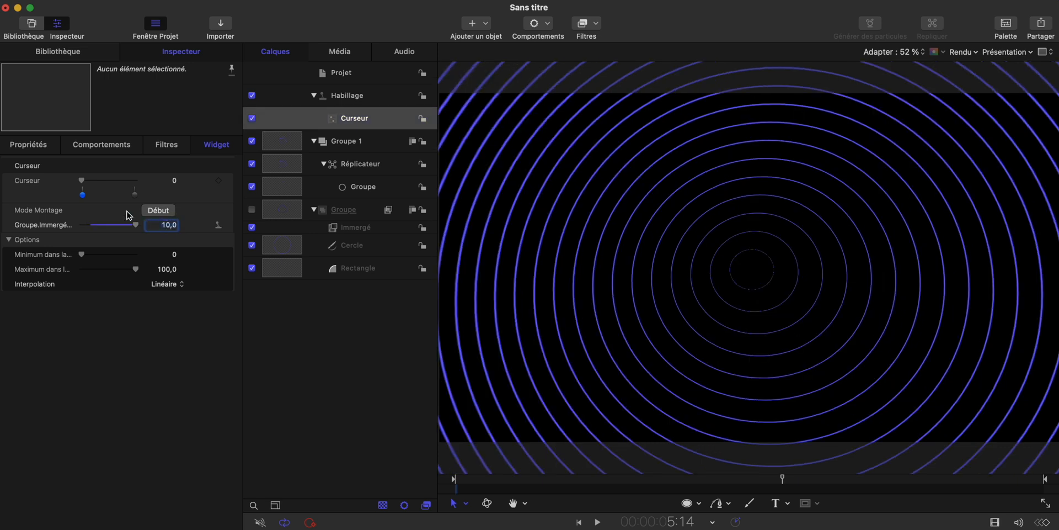
# Map the slider widget's maximum position to an Immergé filter size of 0,5.
pyautogui.moveTo(82, 184); pyautogui.dragTo(167, 187)
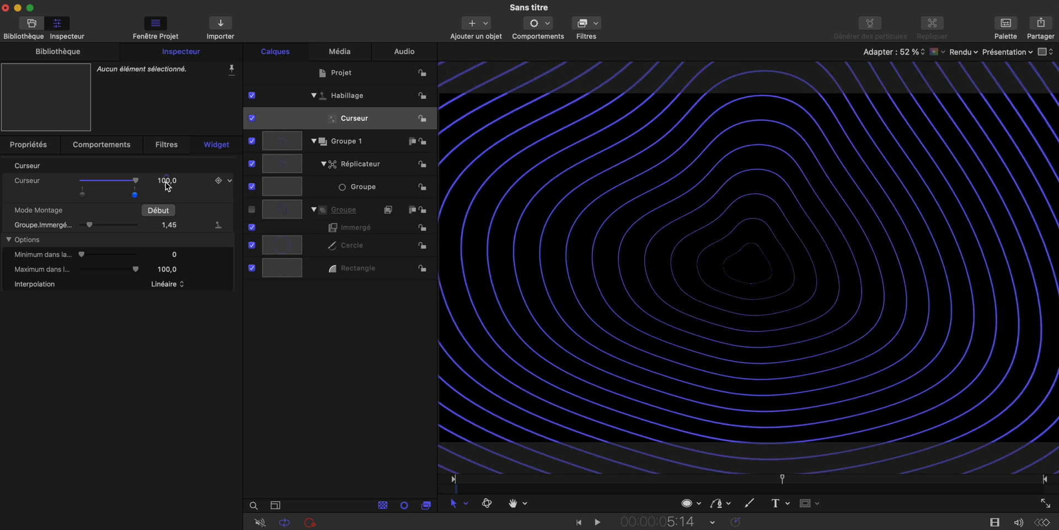
pyautogui.click(174, 229)
pyautogui.write('0,5')
pyautogui.press('Return')
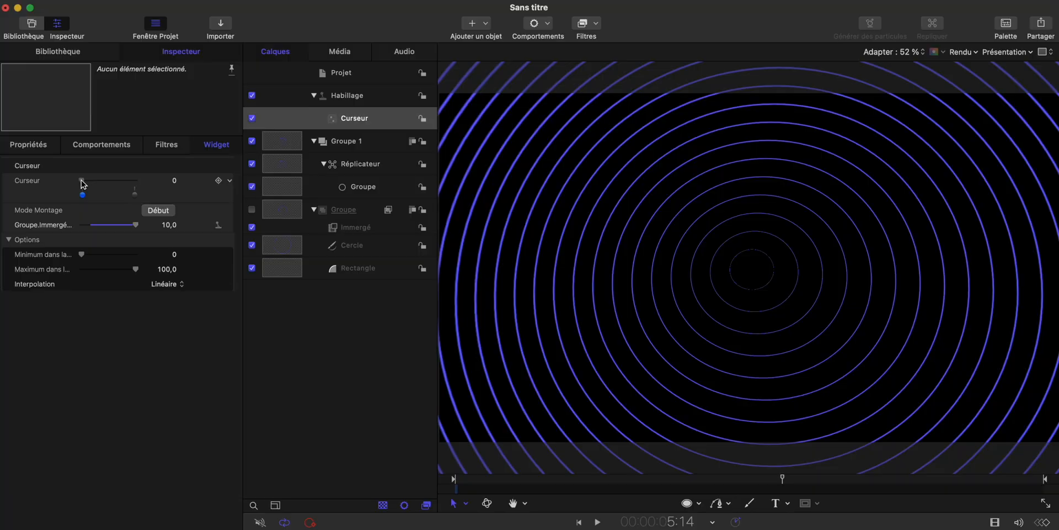
# Set the slider widget to 90 and publish its parameter.
pyautogui.moveTo(82, 184); pyautogui.dragTo(142, 184)
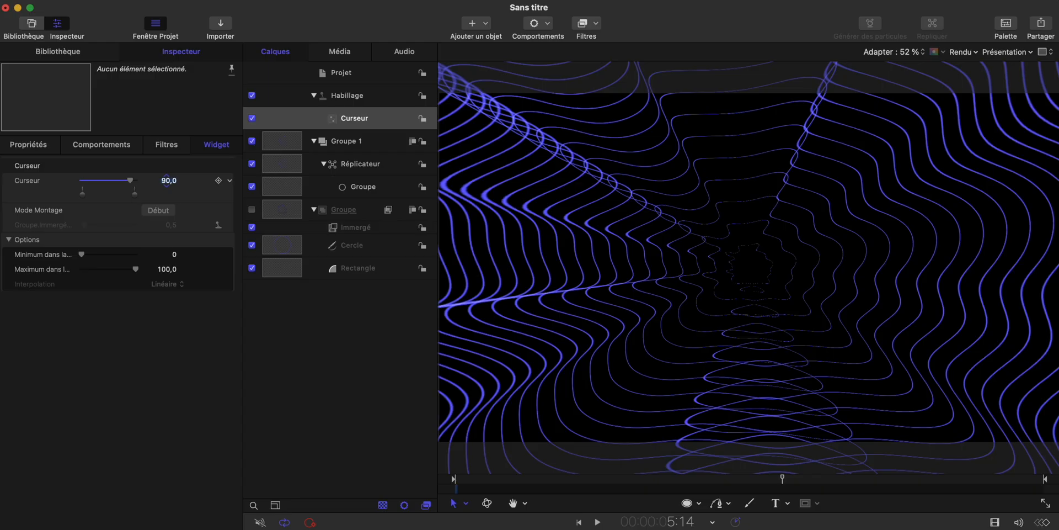
pyautogui.click(198, 235)
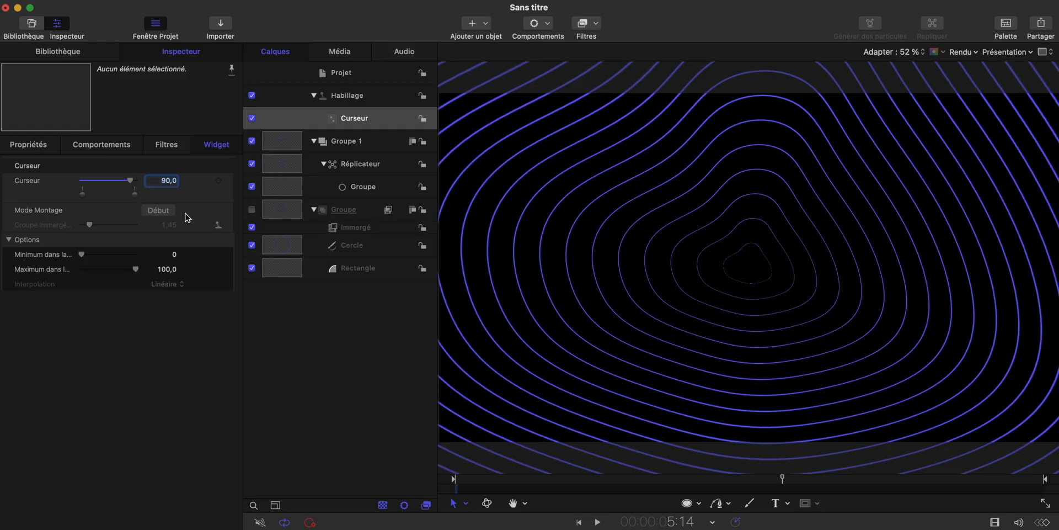
pyautogui.click(229, 181)
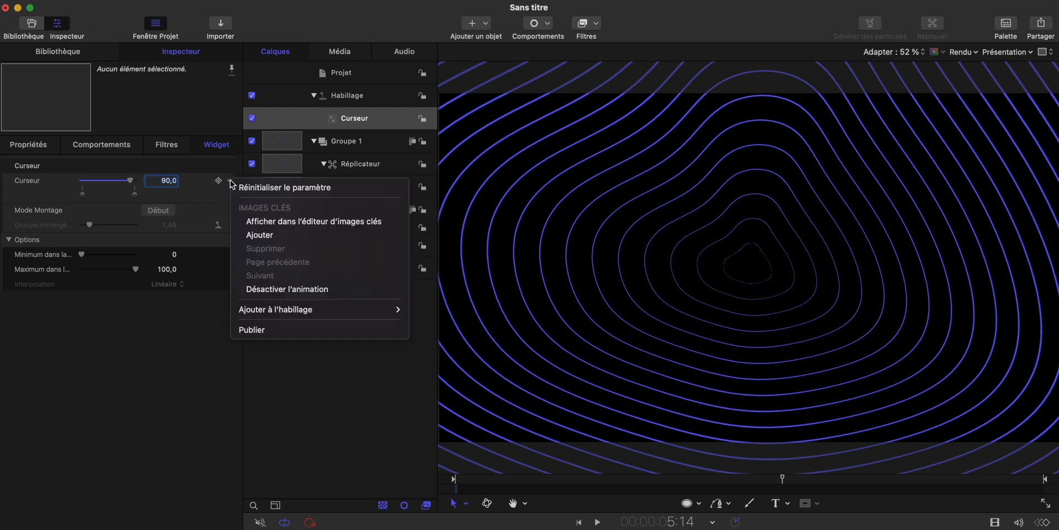
pyautogui.click(253, 330)
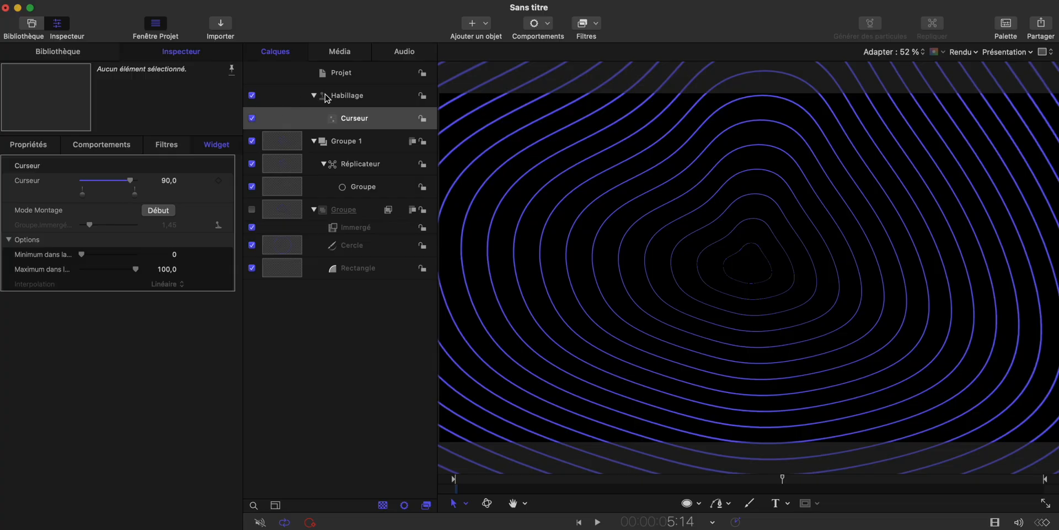
# Rename the project's published Curseur parameter as Immergé.
pyautogui.click(346, 81)
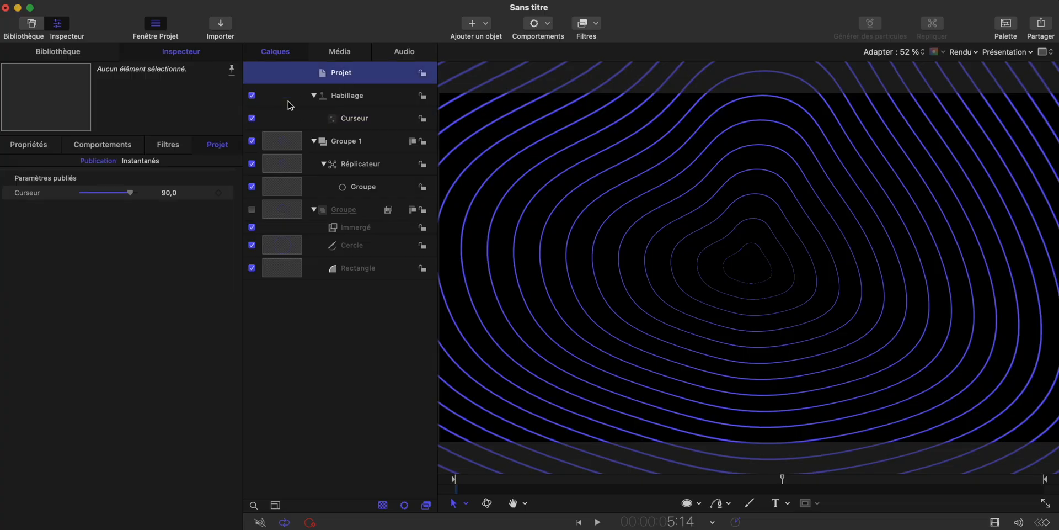
pyautogui.doubleClick(32, 192)
pyautogui.press('BackSpace')
pyautogui.press('Return')
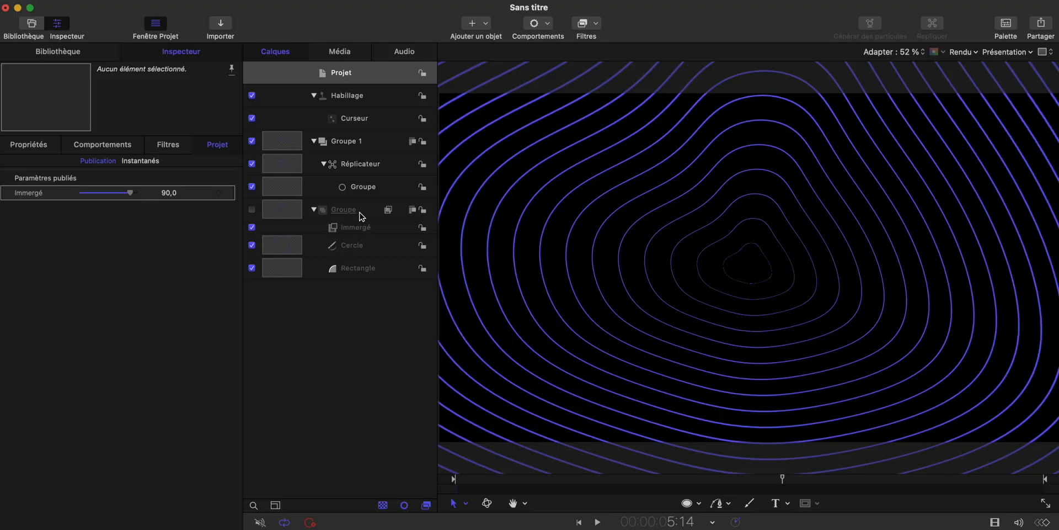
# Disable the Immergé filter, the Cercle shape and the replicator.
pyautogui.click(353, 210)
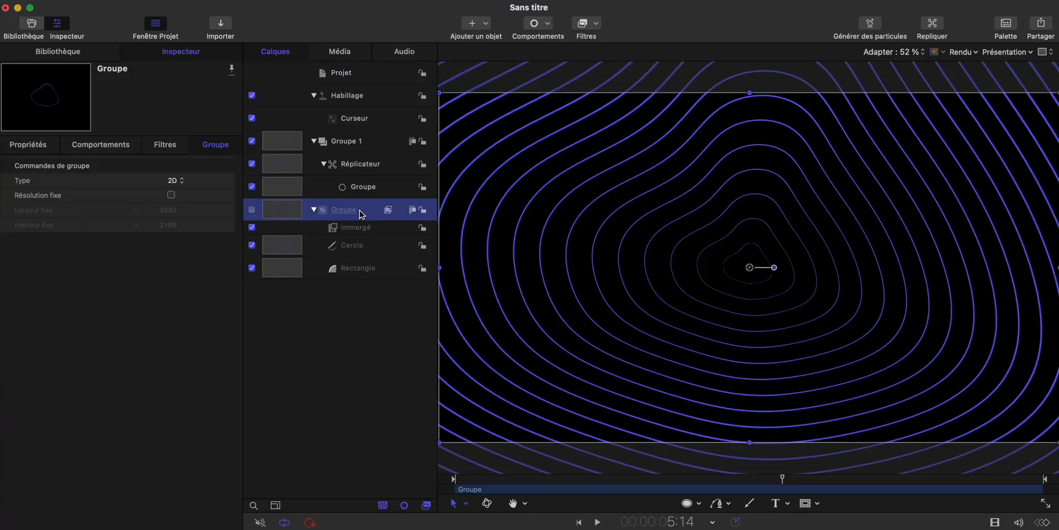
pyautogui.click(358, 248)
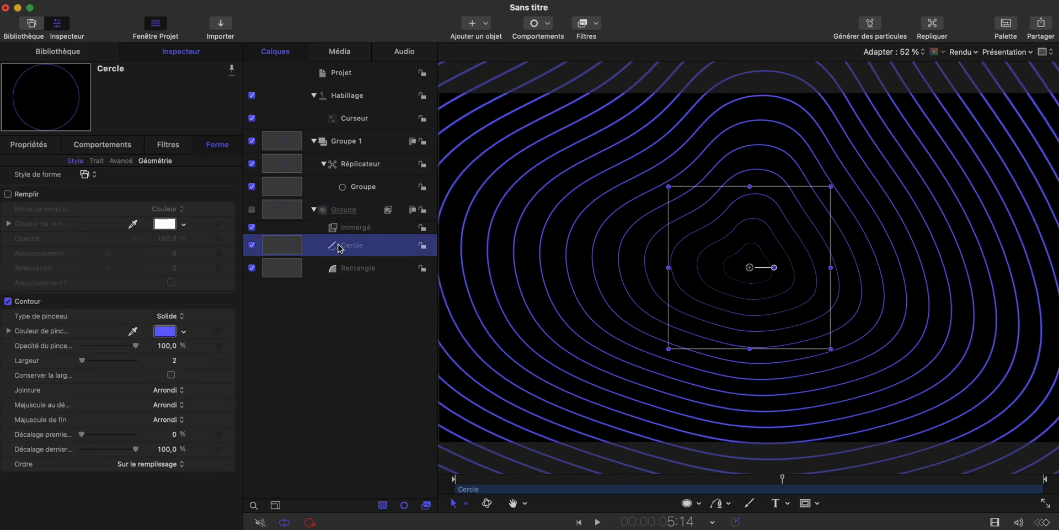
pyautogui.click(251, 228)
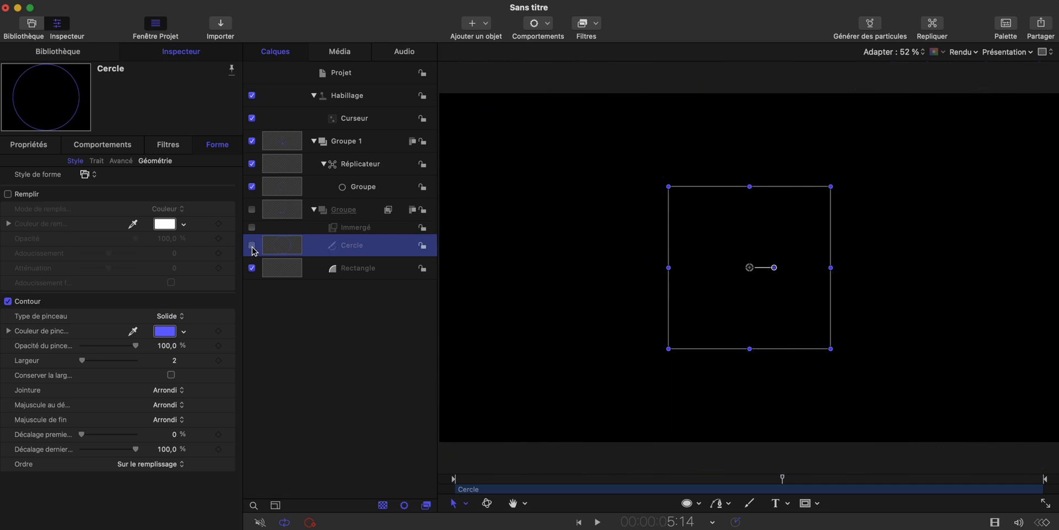
pyautogui.click(253, 165)
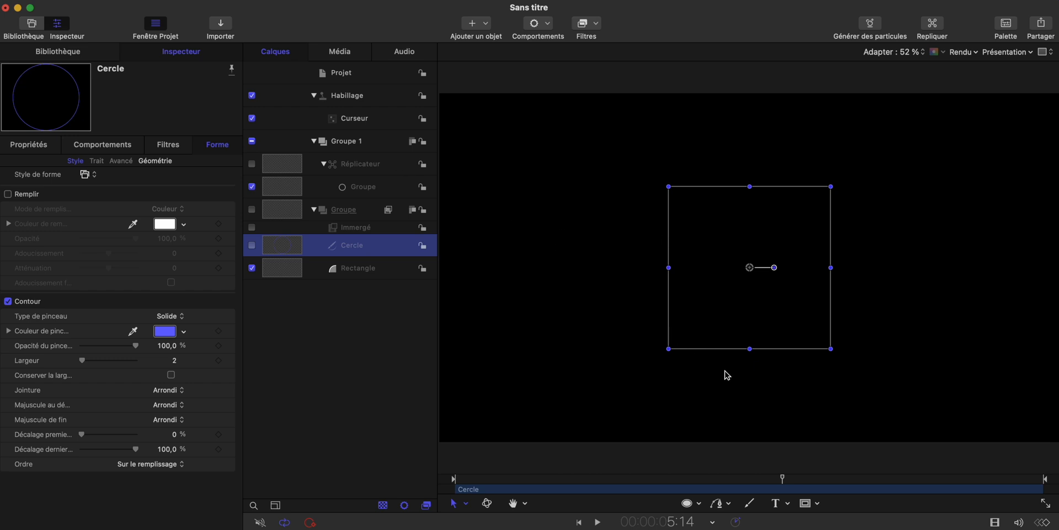
# Draw a rectangle in the source group and set its geometry size to 500.
pyautogui.click(699, 503)
pyautogui.click(710, 520)
pyautogui.moveTo(698, 203); pyautogui.dragTo(853, 336)
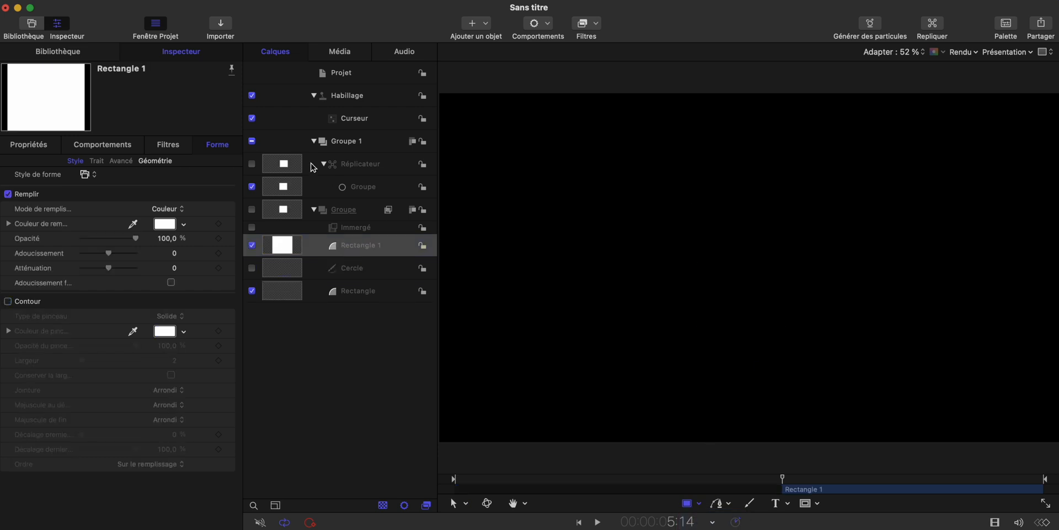
pyautogui.click(155, 161)
pyautogui.click(168, 224)
pyautogui.write('500')
pyautogui.press('Return')
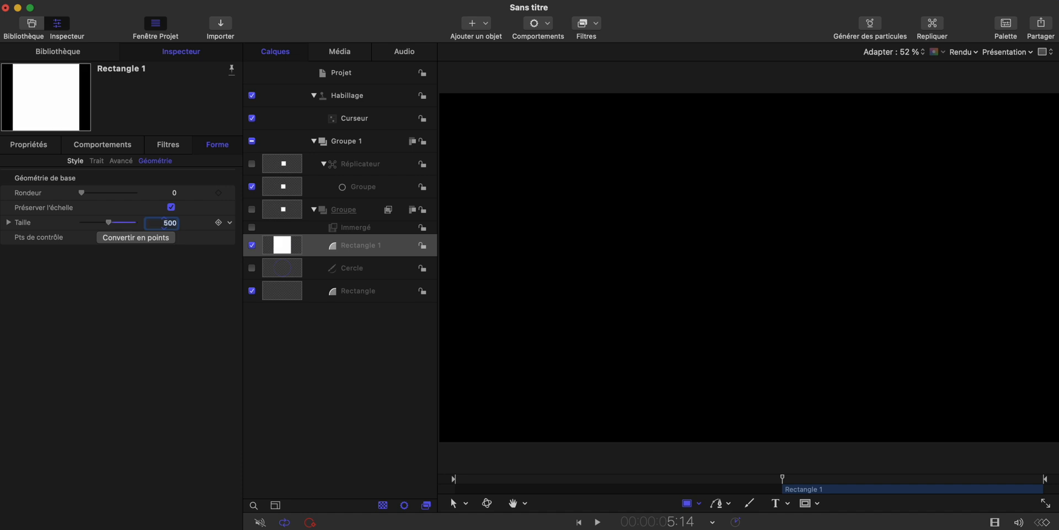
# Show the source group and reset the new rectangle's transform to center it on the canvas.
pyautogui.click(253, 210)
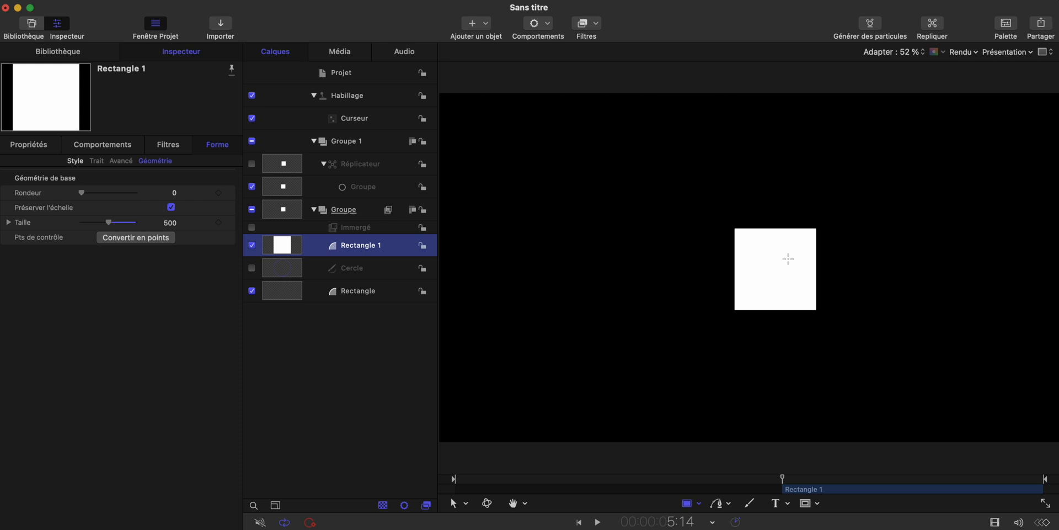
pyautogui.click(42, 145)
pyautogui.click(230, 166)
pyautogui.click(261, 175)
pyautogui.click(216, 145)
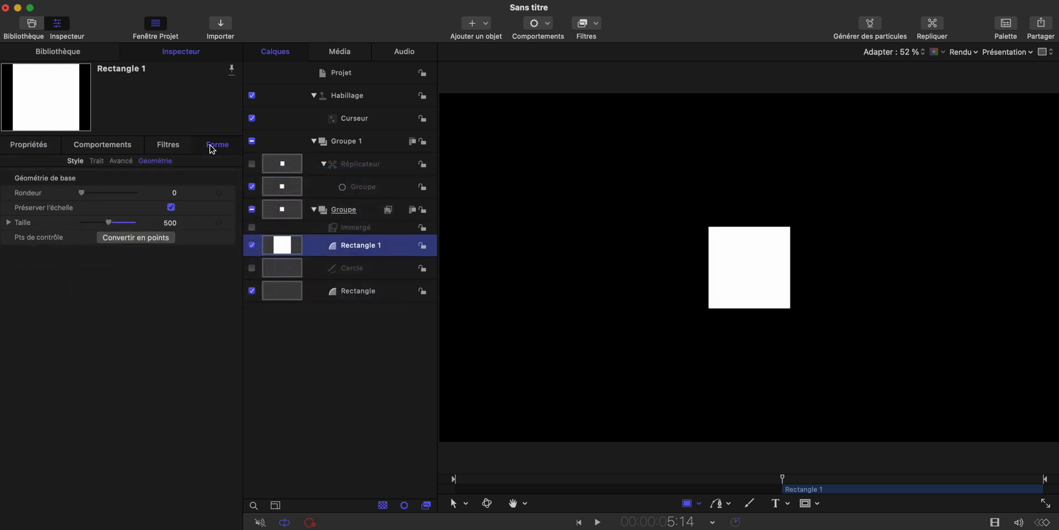
# Turn off Rectangle 1's fill and give it a solid outline in the saved blue-violet swatch.
pyautogui.click(75, 161)
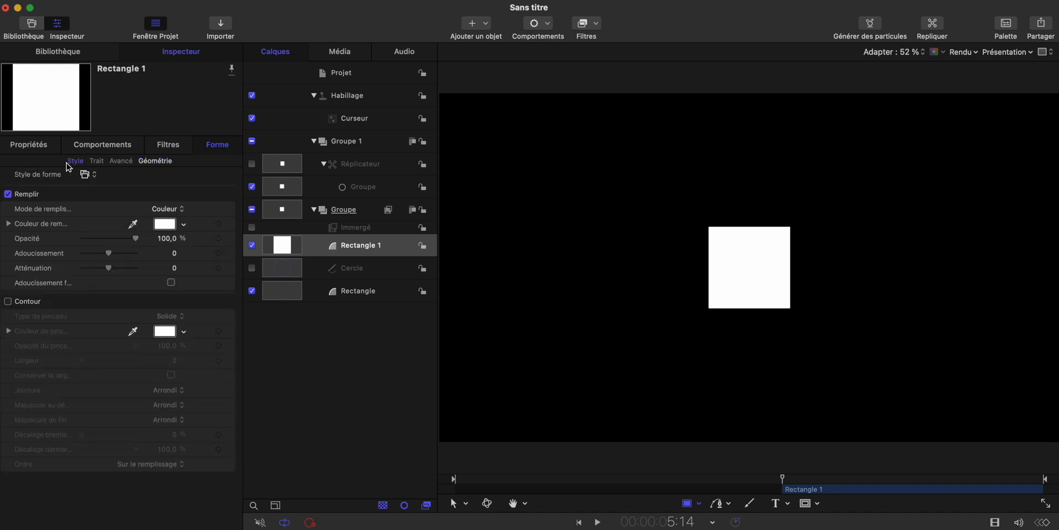
pyautogui.click(8, 194)
pyautogui.click(7, 301)
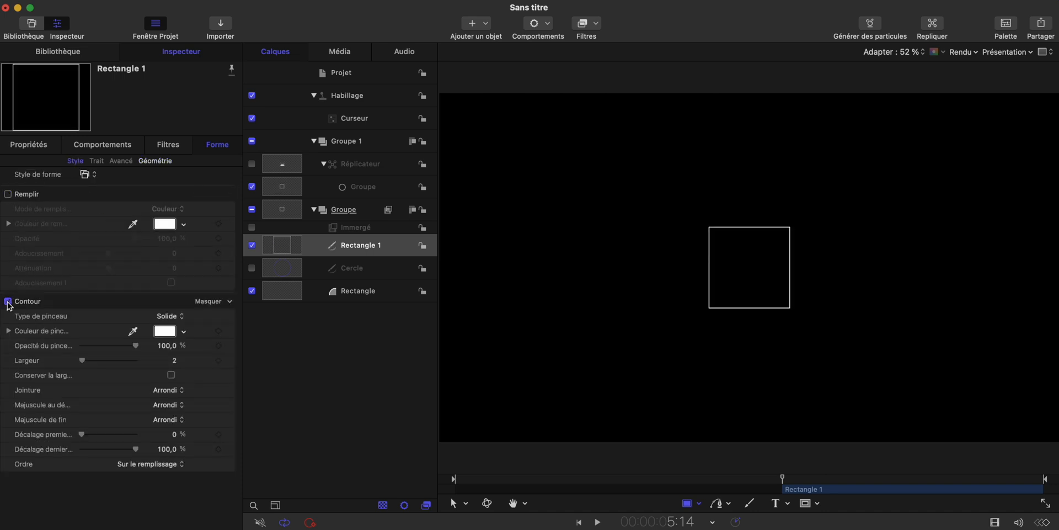
pyautogui.click(166, 331)
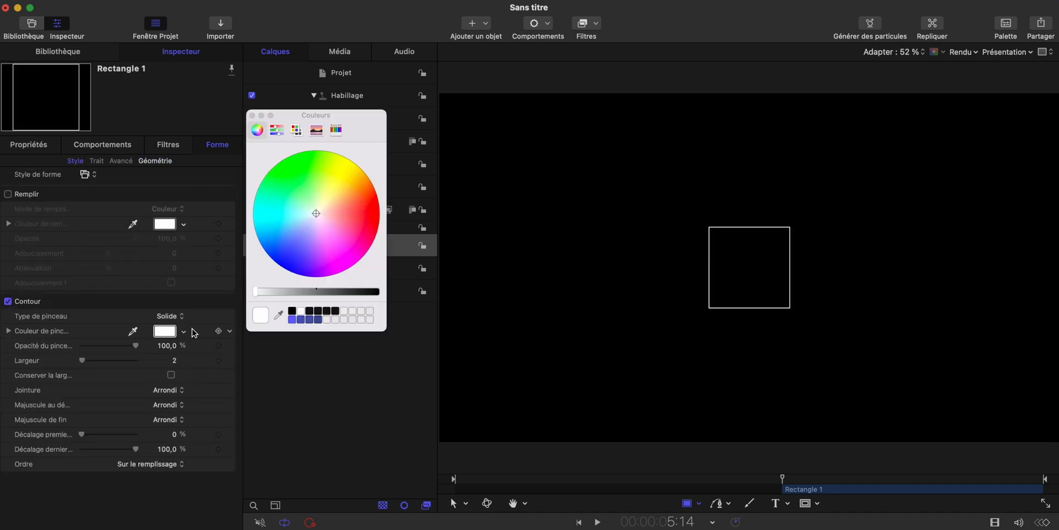
pyautogui.click(301, 319)
pyautogui.click(252, 116)
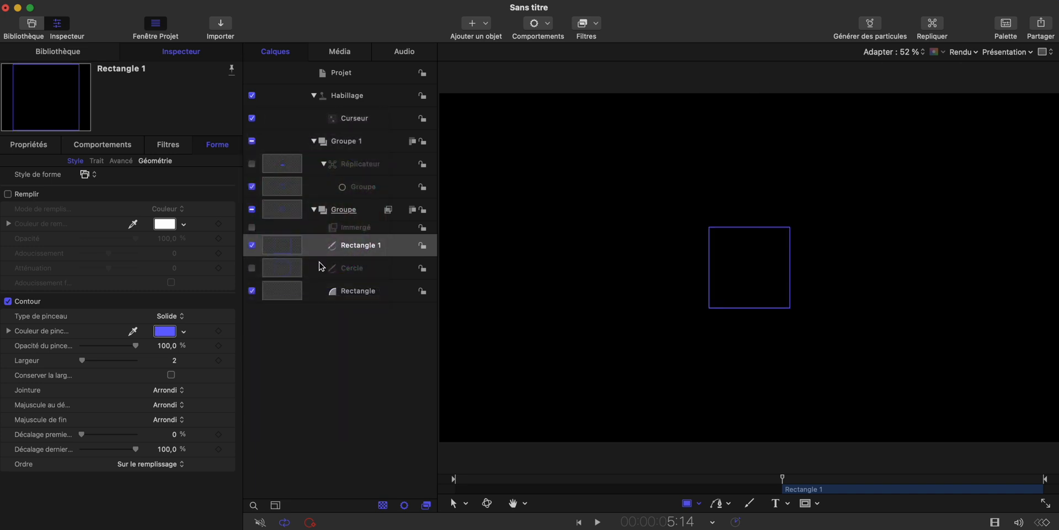
# Re-enable the replicator and extend Rectangle 1 back to the start of the project.
pyautogui.click(252, 164)
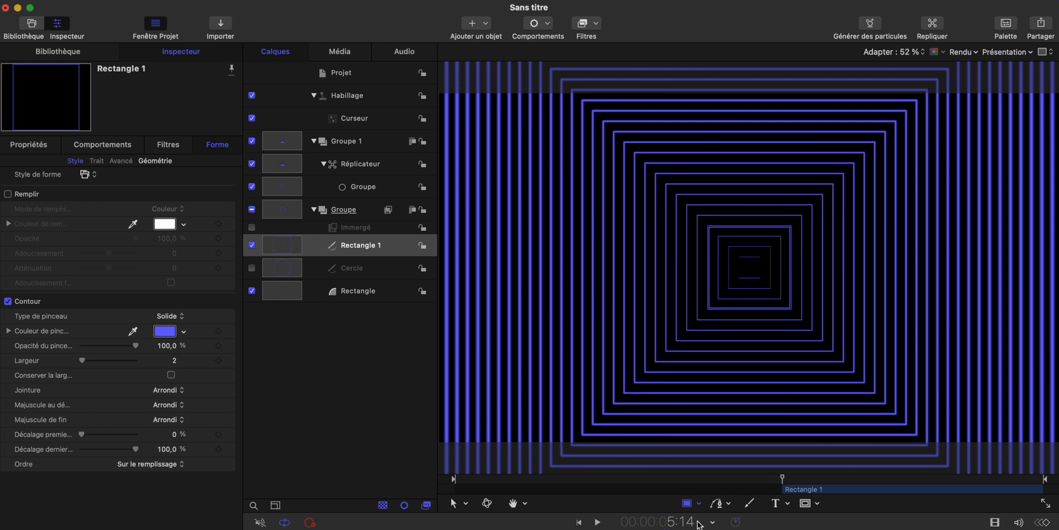
pyautogui.moveTo(783, 477); pyautogui.dragTo(454, 479)
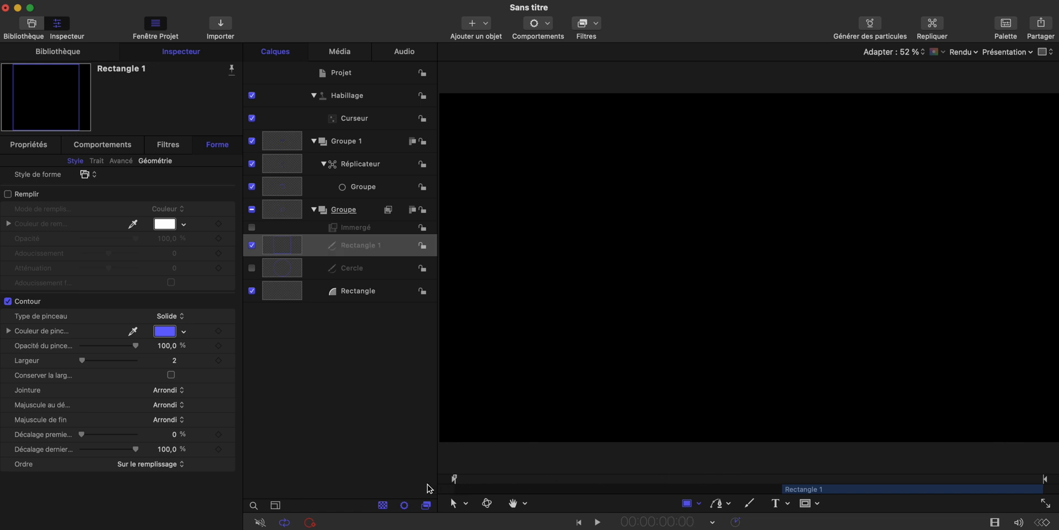
pyautogui.press('i')
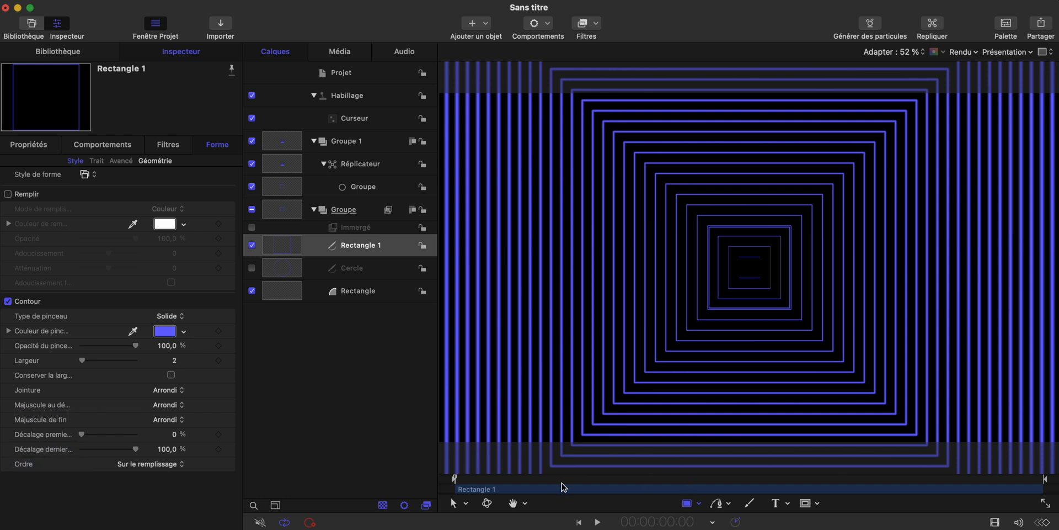
pyautogui.moveTo(577, 478); pyautogui.dragTo(1043, 478)
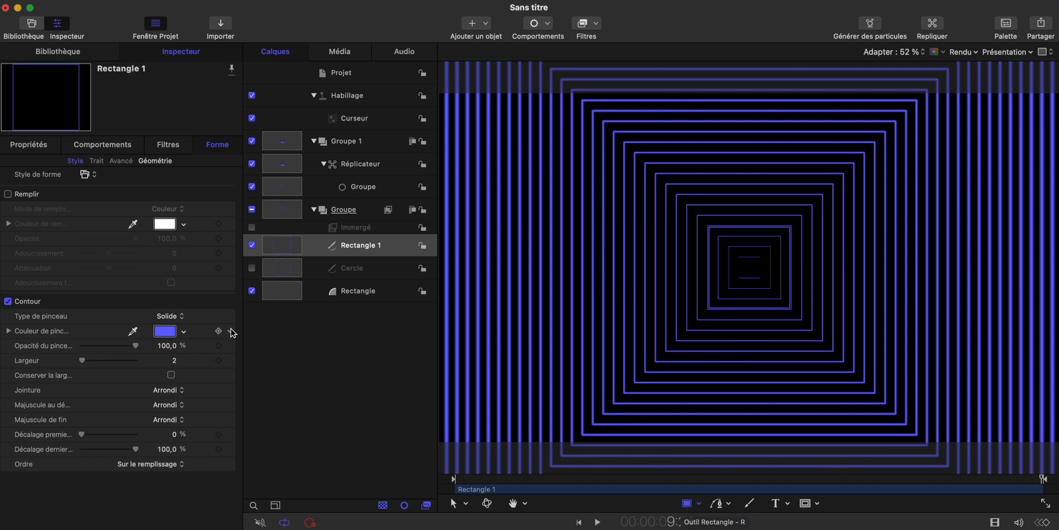
# Hide Rectangle 1 and add the library's Triangle shape to the source group beneath the Immergé filter.
pyautogui.click(252, 245)
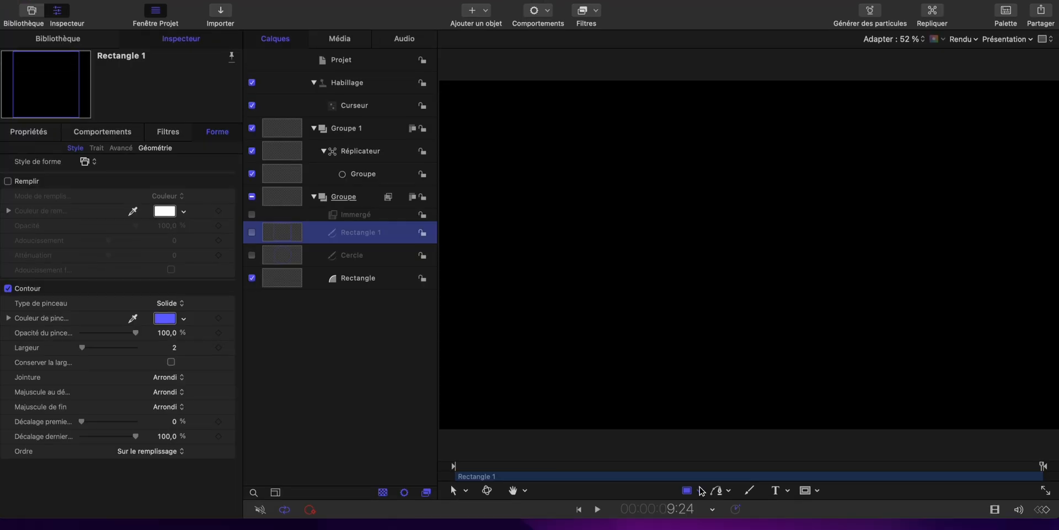
pyautogui.click(699, 504)
pyautogui.click(700, 465)
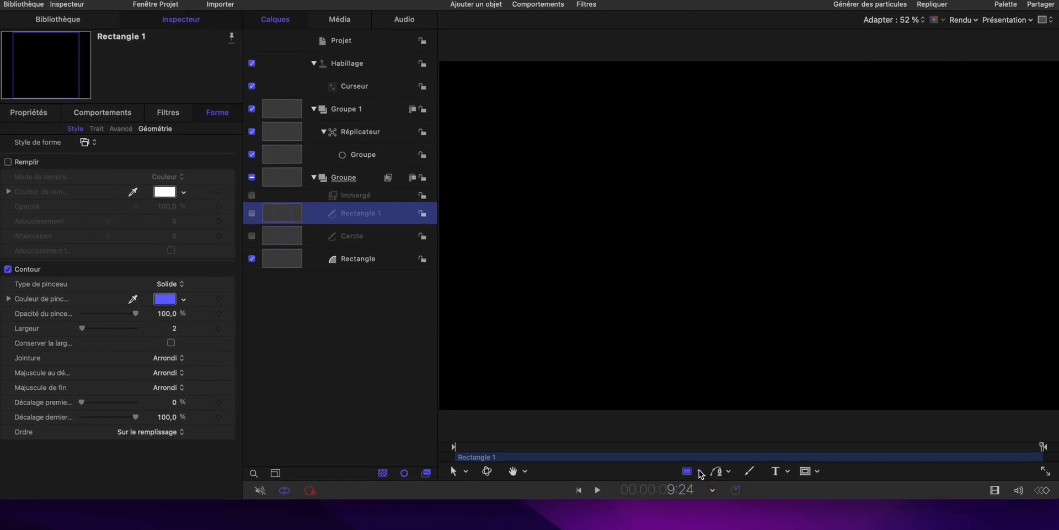
pyautogui.click(44, 53)
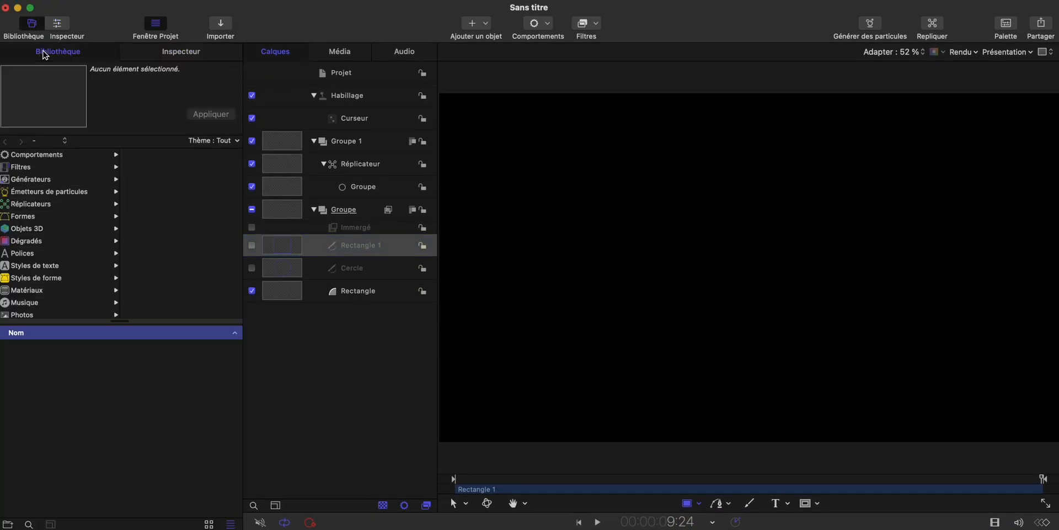
pyautogui.click(48, 218)
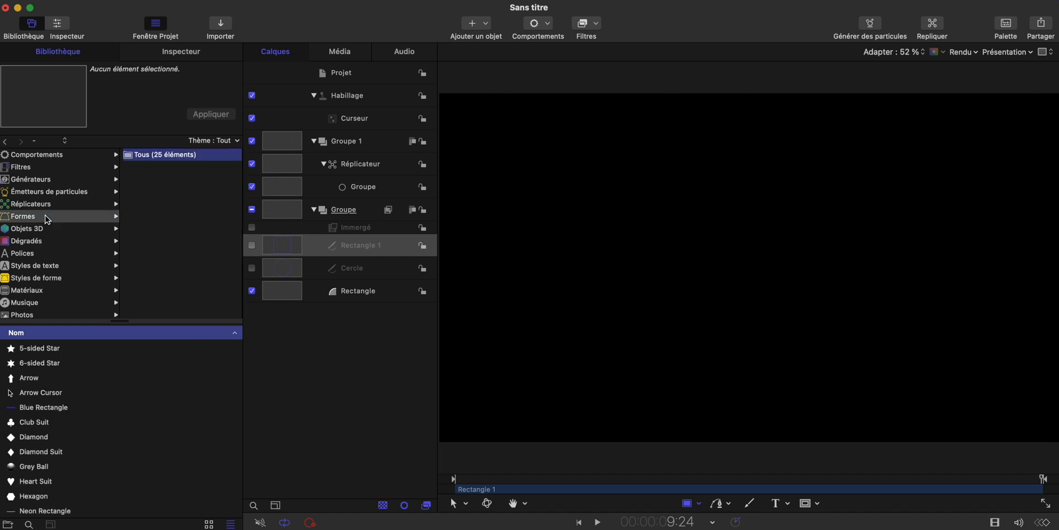
pyautogui.scroll(-8, 44, 384)
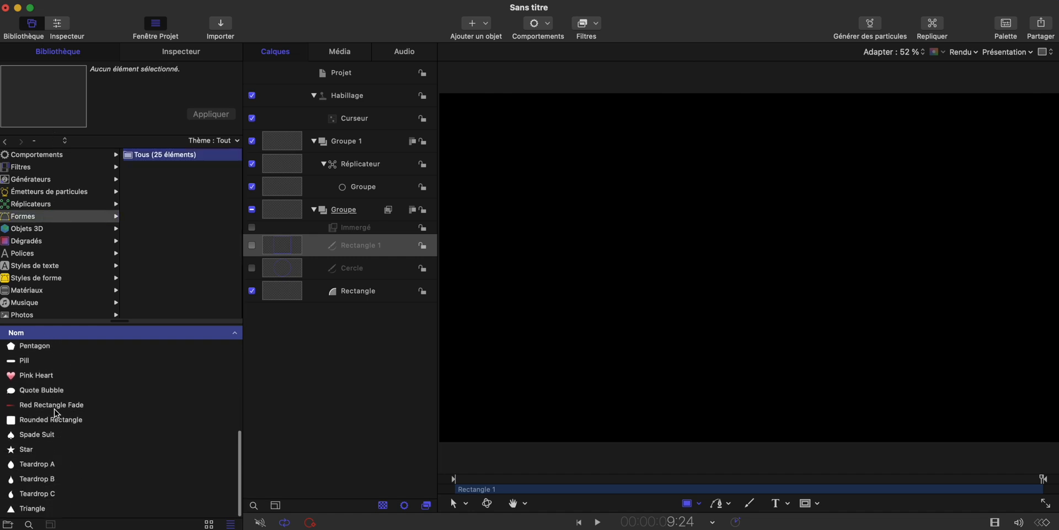
pyautogui.click(28, 510)
pyautogui.moveTo(28, 509); pyautogui.dragTo(342, 237)
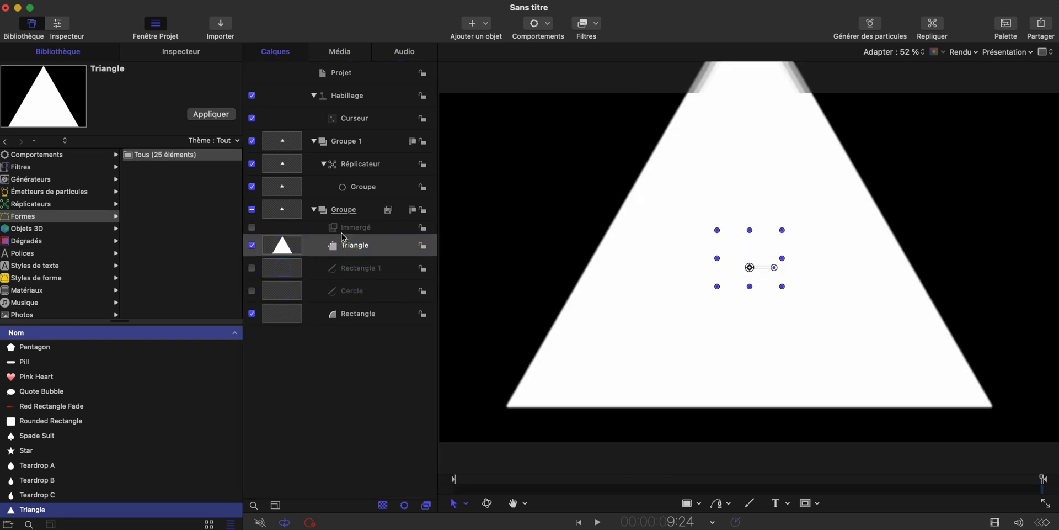
# Hide the replicator and scale the Triangle shape to 200 %.
pyautogui.click(252, 164)
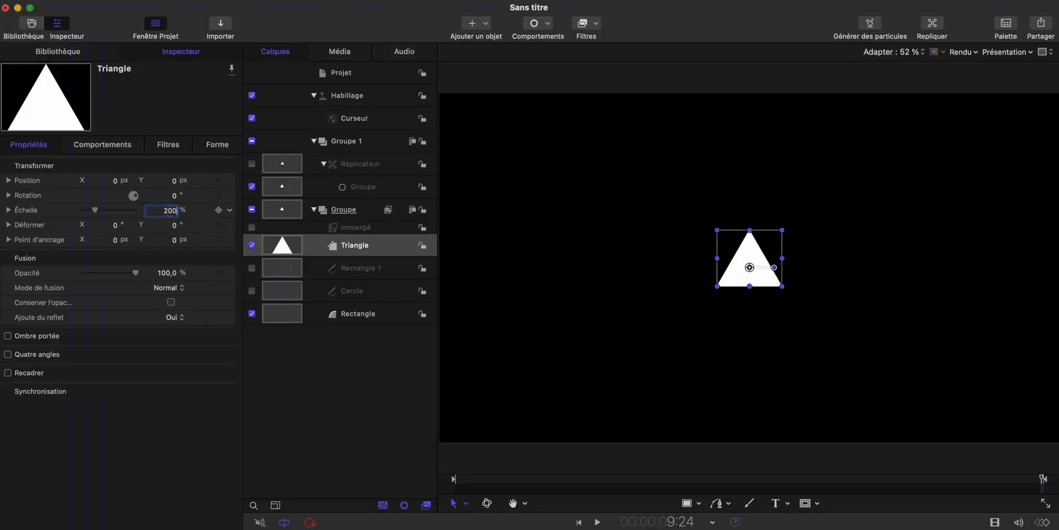
pyautogui.press('Return')
# Turn off the Triangle's fill and give it a solid outline of width 2 in the saved blue-violet swatch.
pyautogui.click(224, 148)
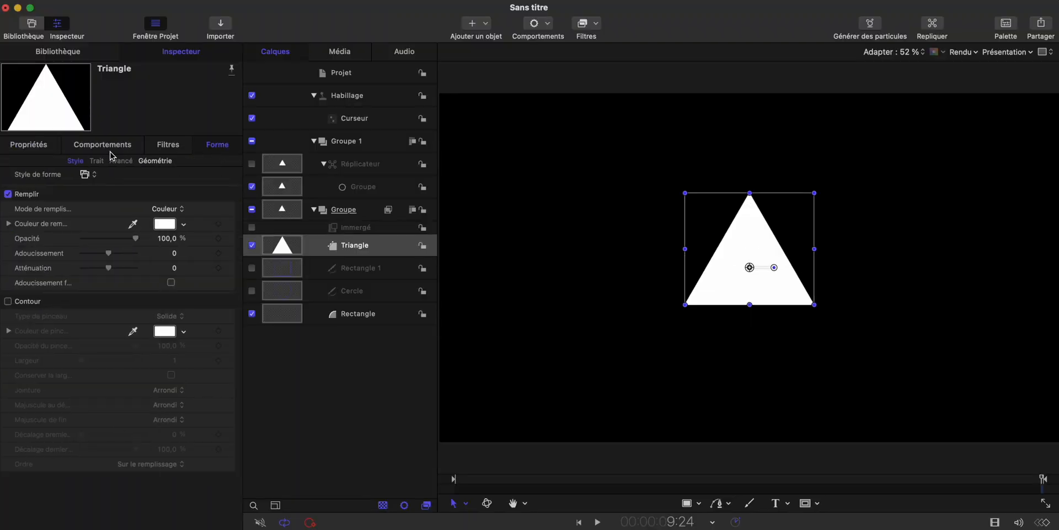
pyautogui.click(8, 193)
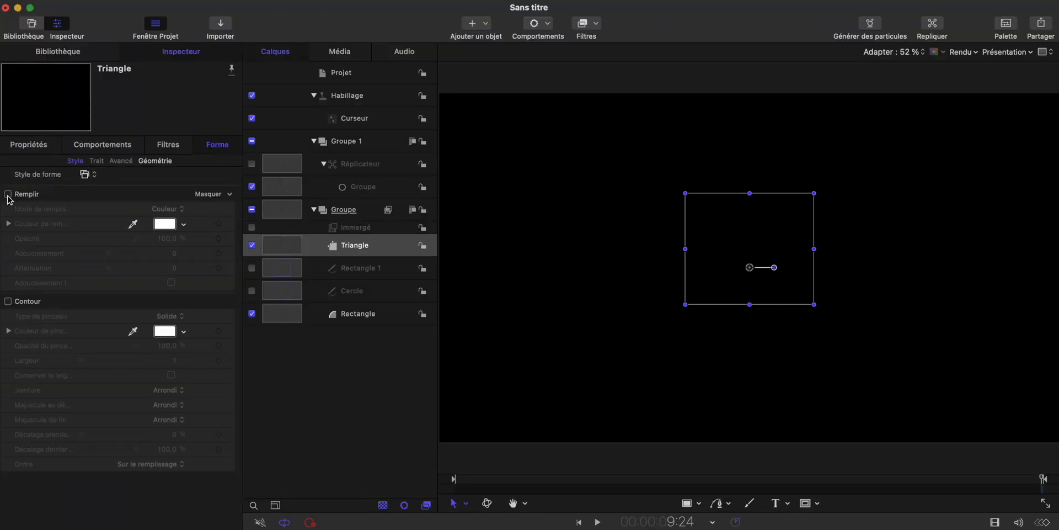
pyautogui.click(7, 301)
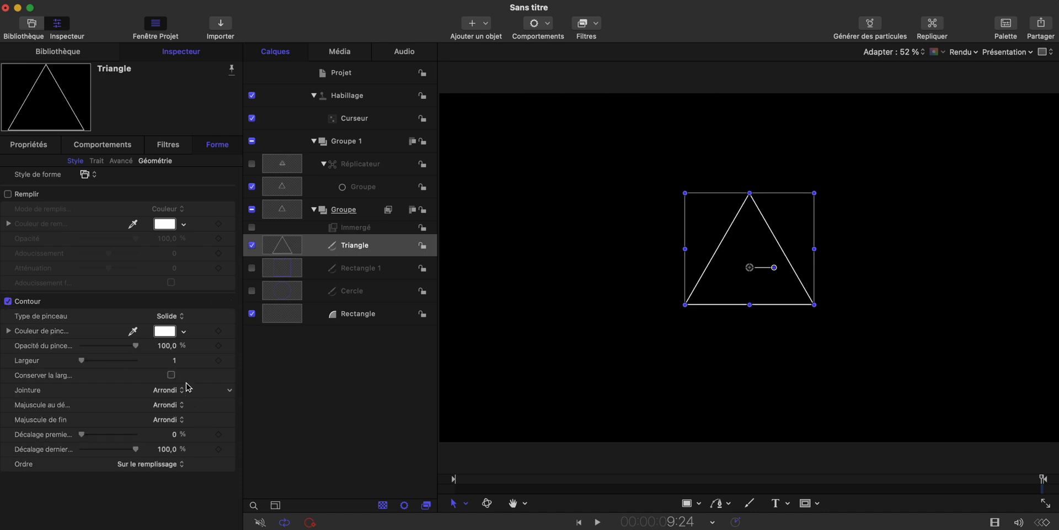
pyautogui.click(174, 360)
pyautogui.write('2')
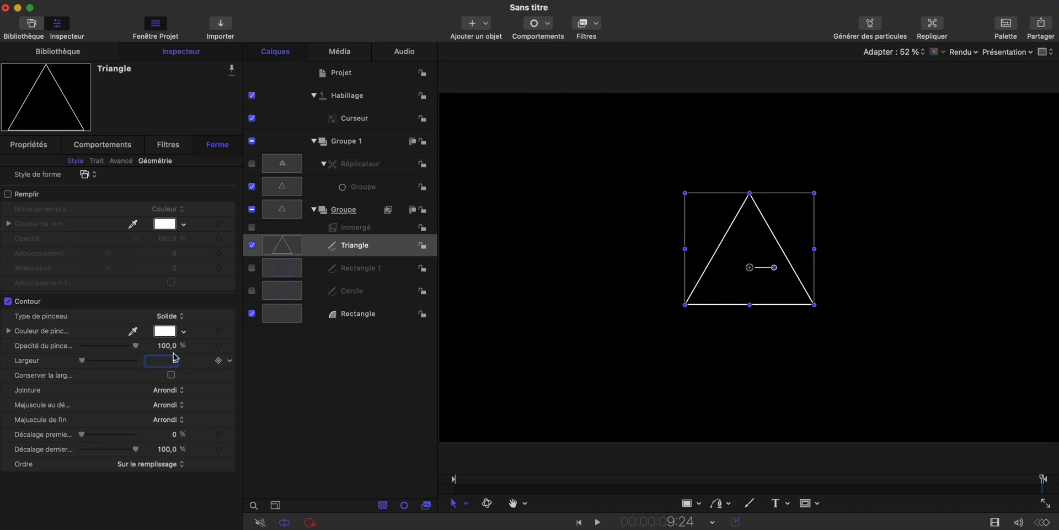
pyautogui.click(168, 332)
pyautogui.click(295, 316)
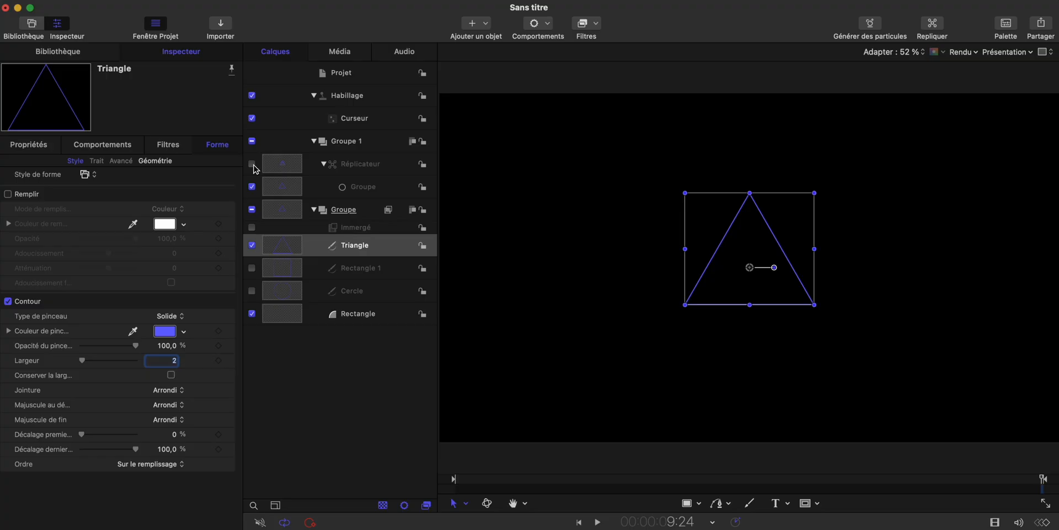
# Re-enable the replicator and extend the Triangle from the start to the end of the project.
pyautogui.click(252, 164)
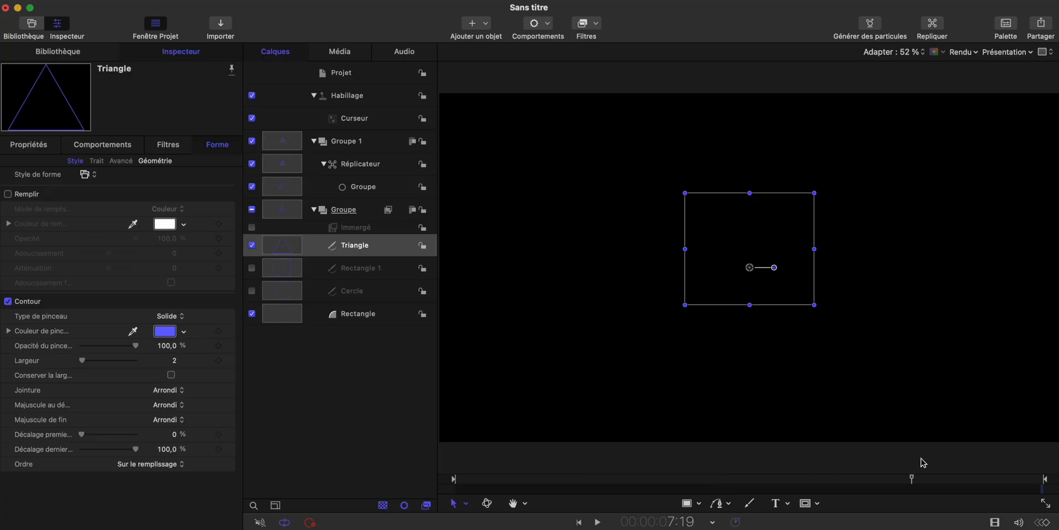
pyautogui.moveTo(922, 476); pyautogui.dragTo(1043, 472)
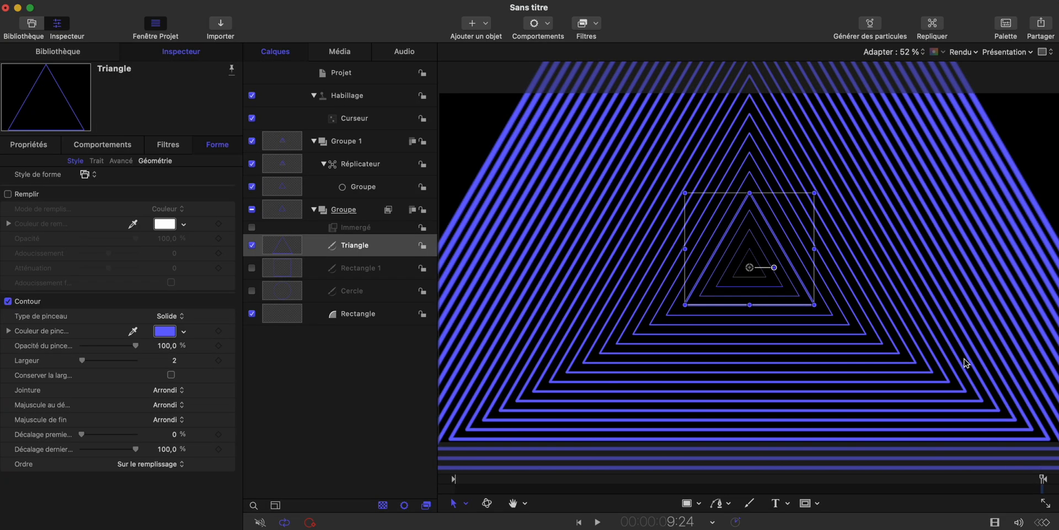
pyautogui.click(994, 522)
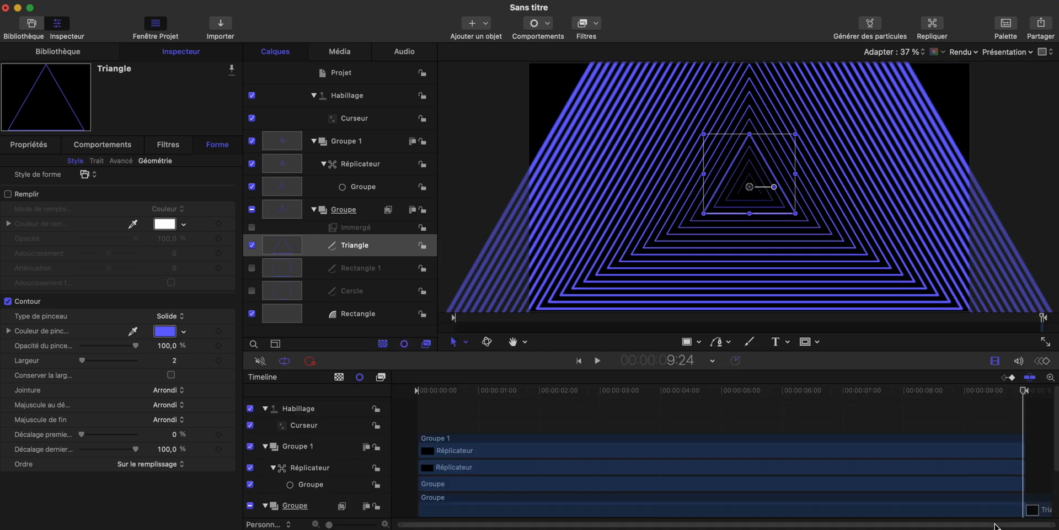
pyautogui.scroll(-1, 965, 409)
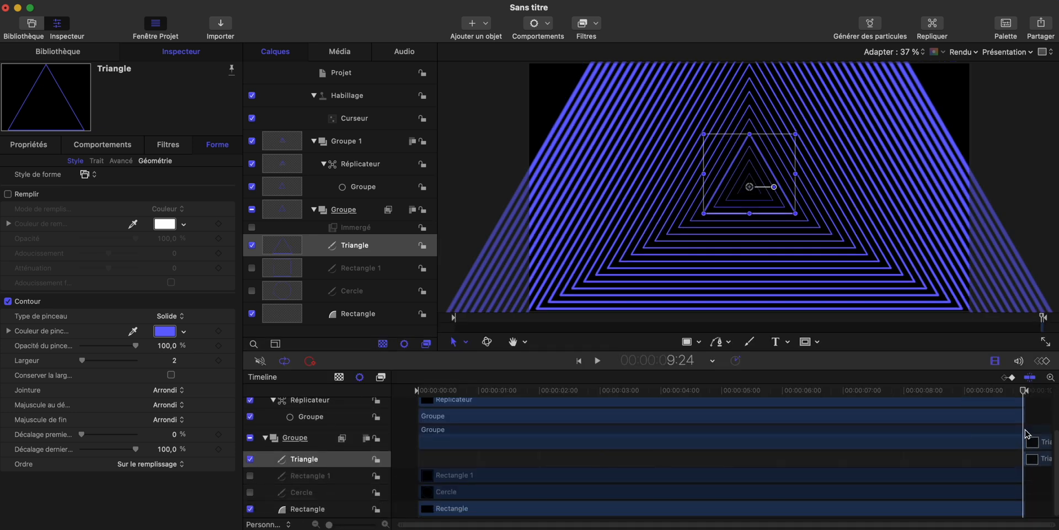
pyautogui.moveTo(658, 391); pyautogui.dragTo(417, 391)
pyautogui.press('i')
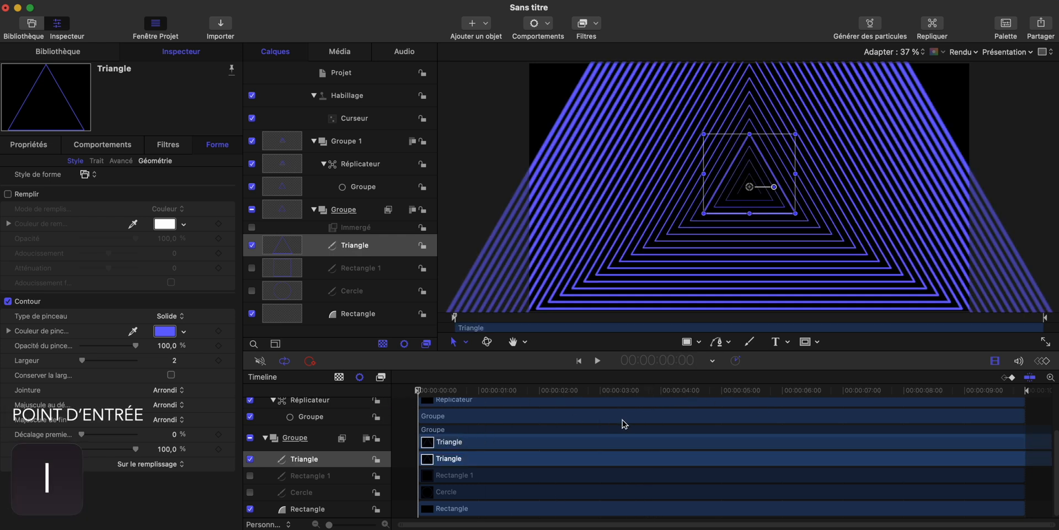
pyautogui.click(988, 391)
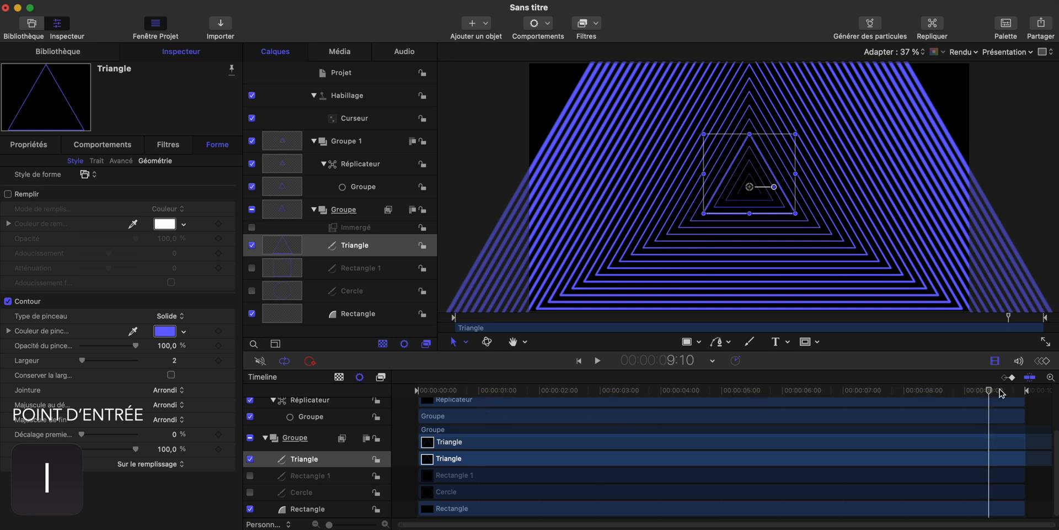
pyautogui.moveTo(1003, 393); pyautogui.dragTo(1030, 393)
pyautogui.press('o')
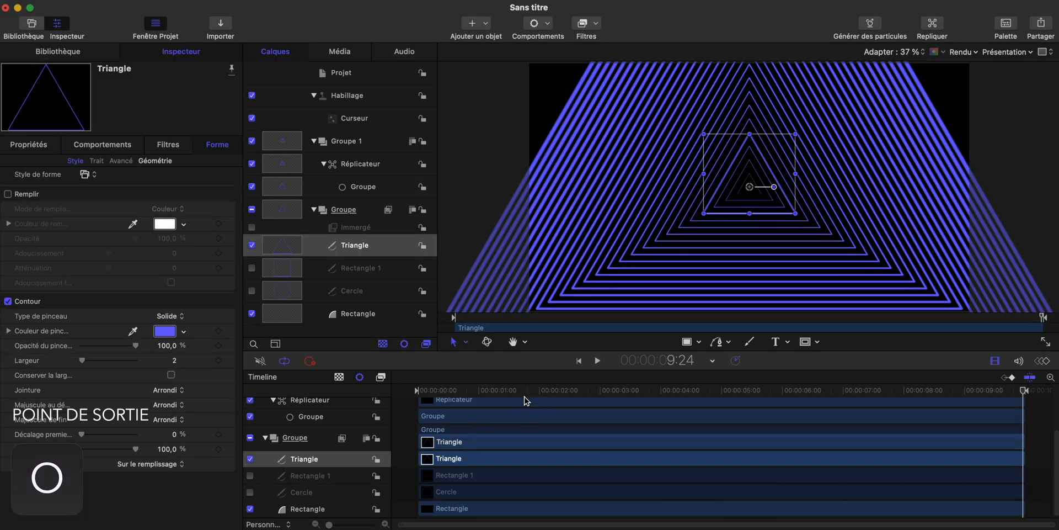
pyautogui.moveTo(532, 393); pyautogui.dragTo(414, 403)
pyautogui.click(996, 362)
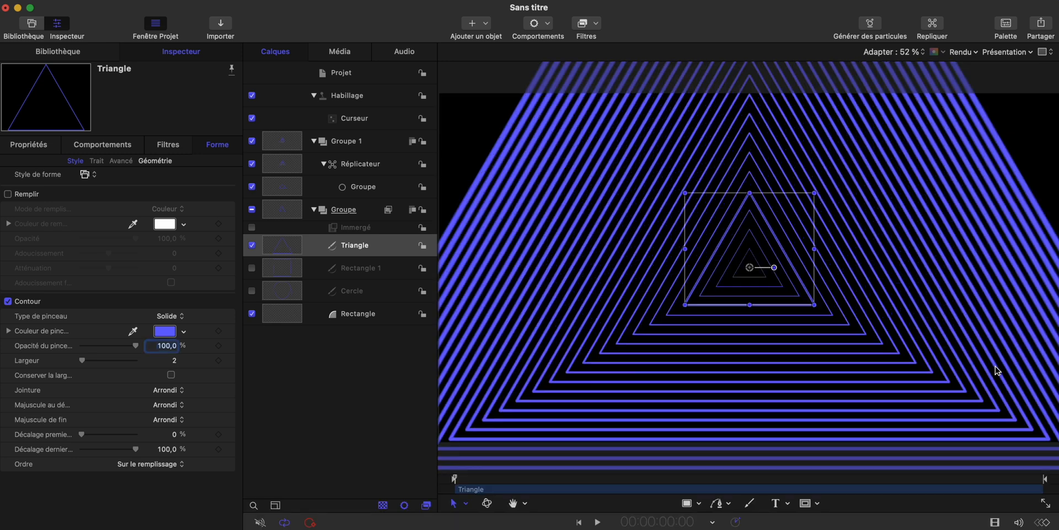
# Increase the Triangle's scale to 275 %.
pyautogui.click(21, 144)
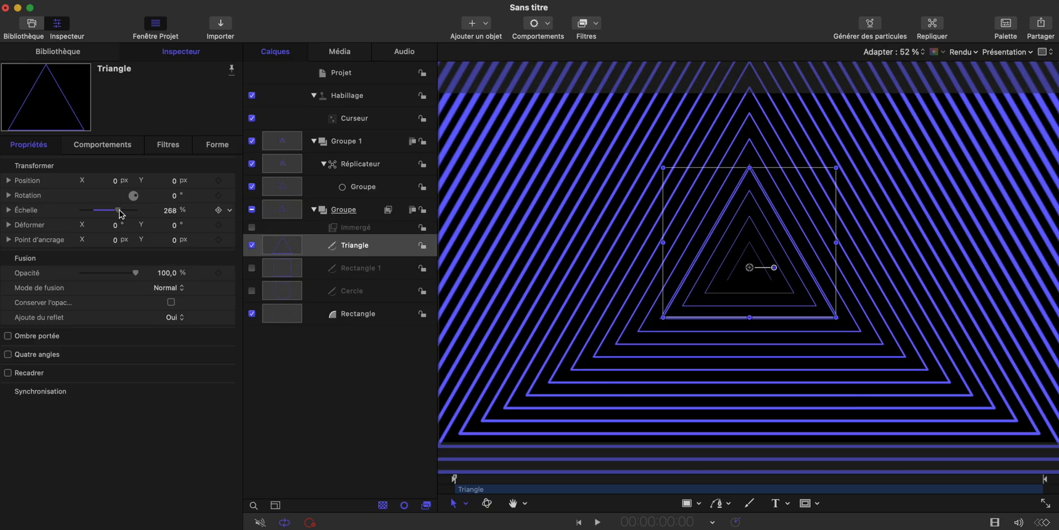
pyautogui.moveTo(113, 214); pyautogui.dragTo(122, 214)
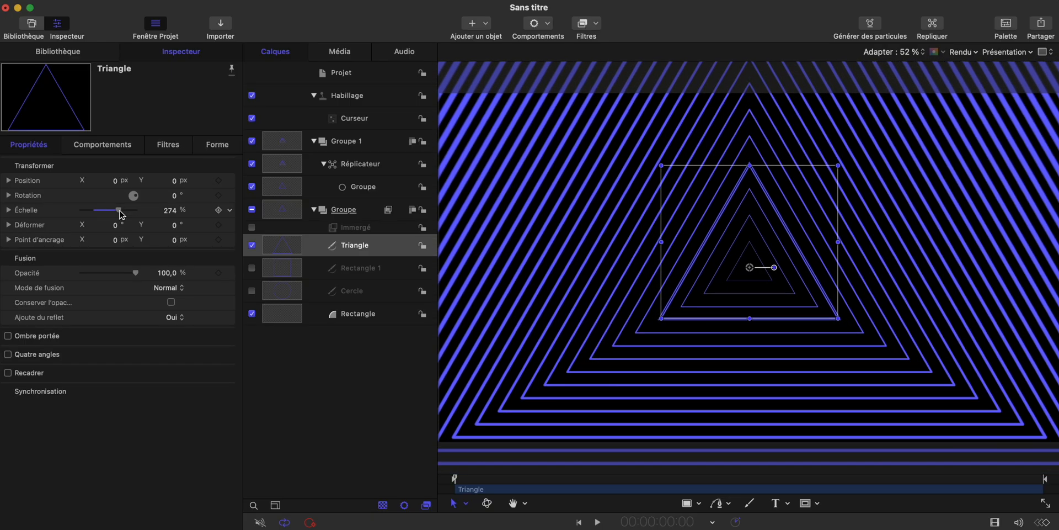
pyautogui.click(166, 210)
pyautogui.write('2')
pyautogui.press('Return')
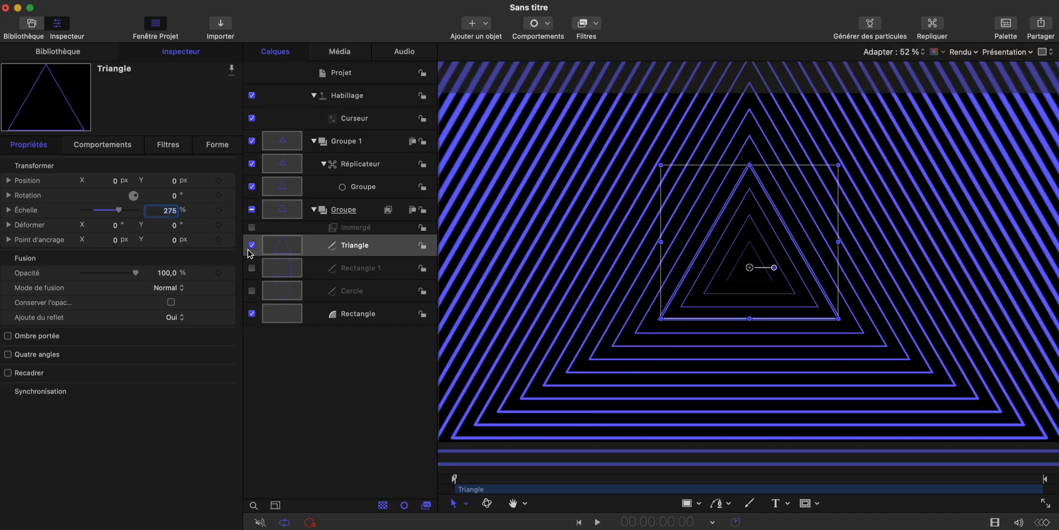
# Hide the Triangle and show the Cercle shape again, keeping Rectangle 1 hidden.
pyautogui.click(251, 245)
pyautogui.click(251, 268)
pyautogui.click(252, 268)
pyautogui.click(252, 291)
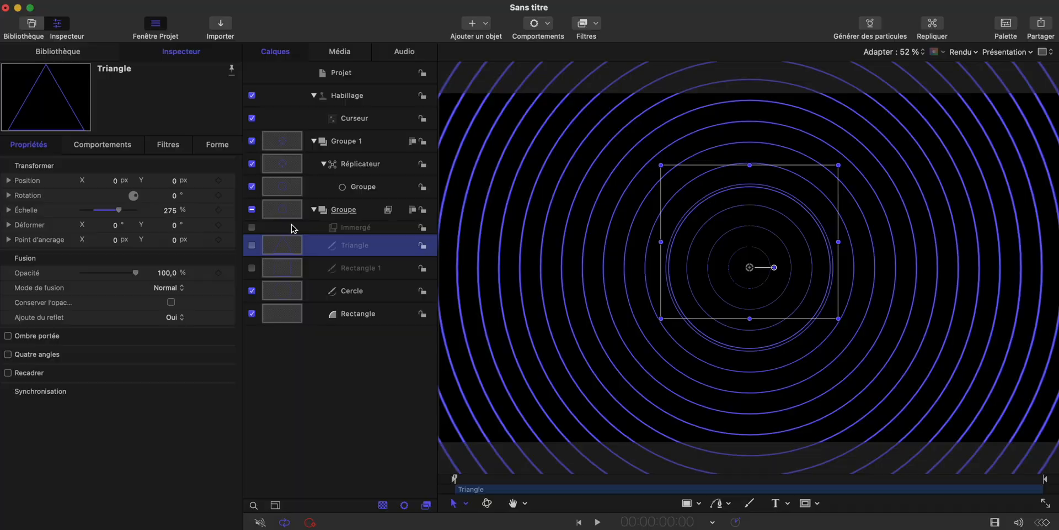
# Add a second rig (Habillage) to the project and give it a pop-up menu widget (Menu local).
pyautogui.click(474, 25)
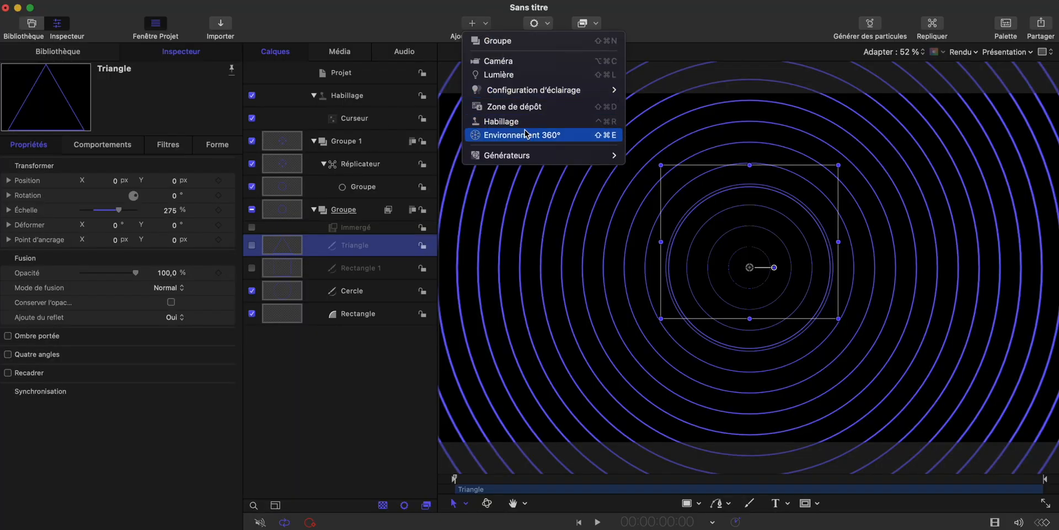
pyautogui.click(576, 121)
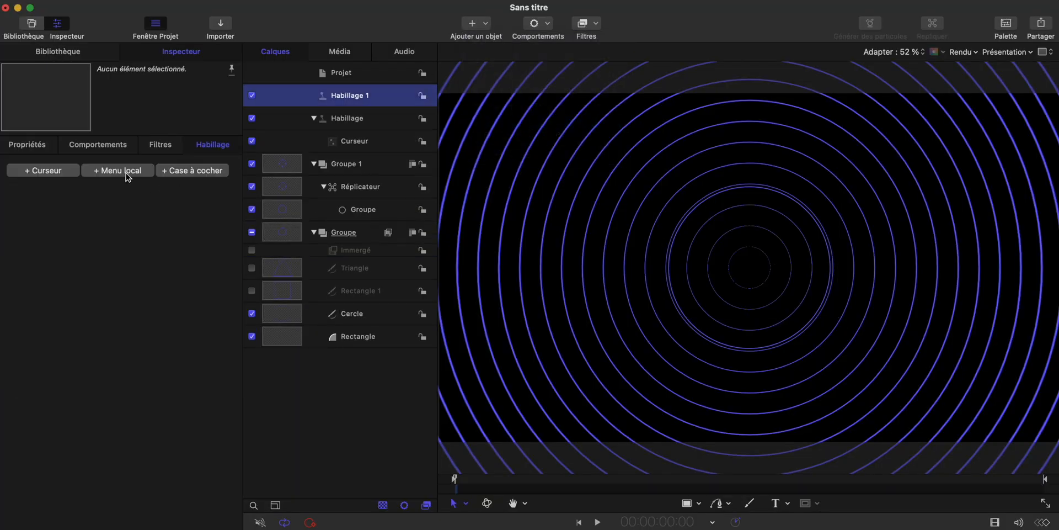
pyautogui.click(125, 172)
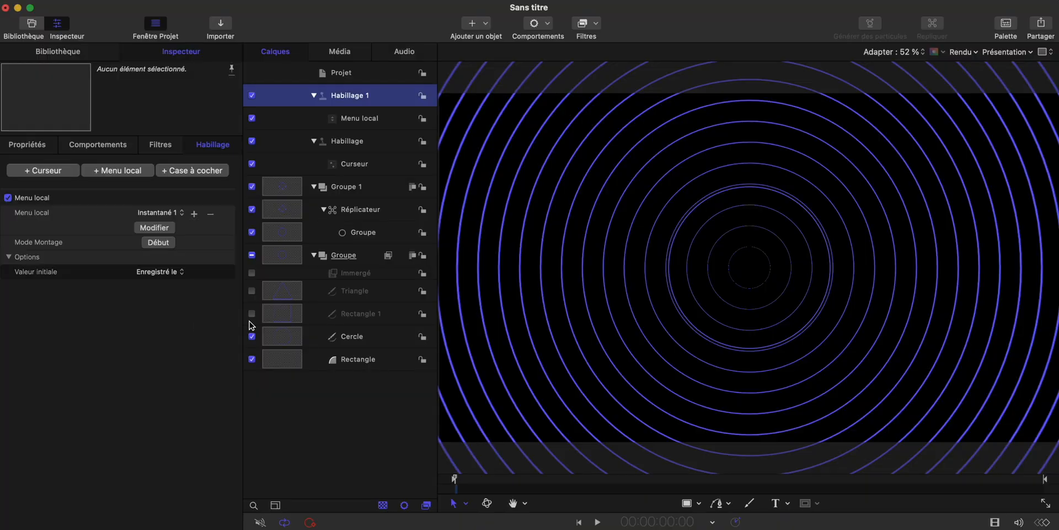
# Add the Cercle shape's opacity to the Menu local widget of Habillage 1.
pyautogui.click(356, 337)
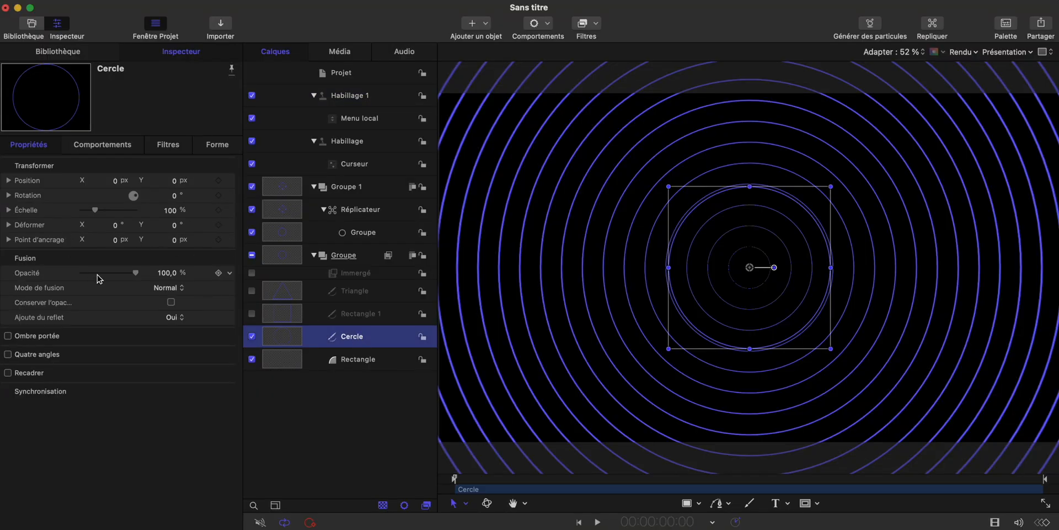
pyautogui.click(230, 273)
pyautogui.moveTo(317, 421)
pyautogui.moveTo(468, 429)
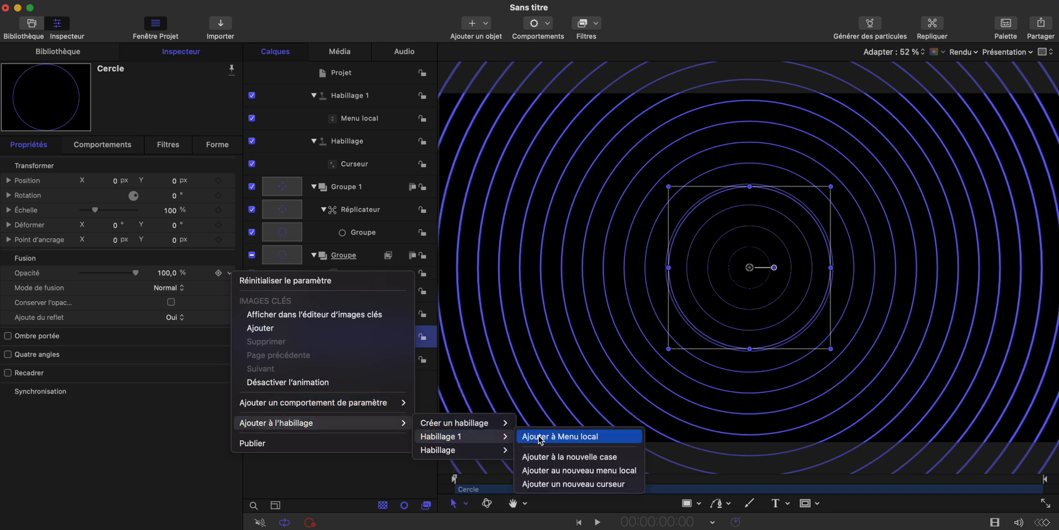
pyautogui.click(555, 439)
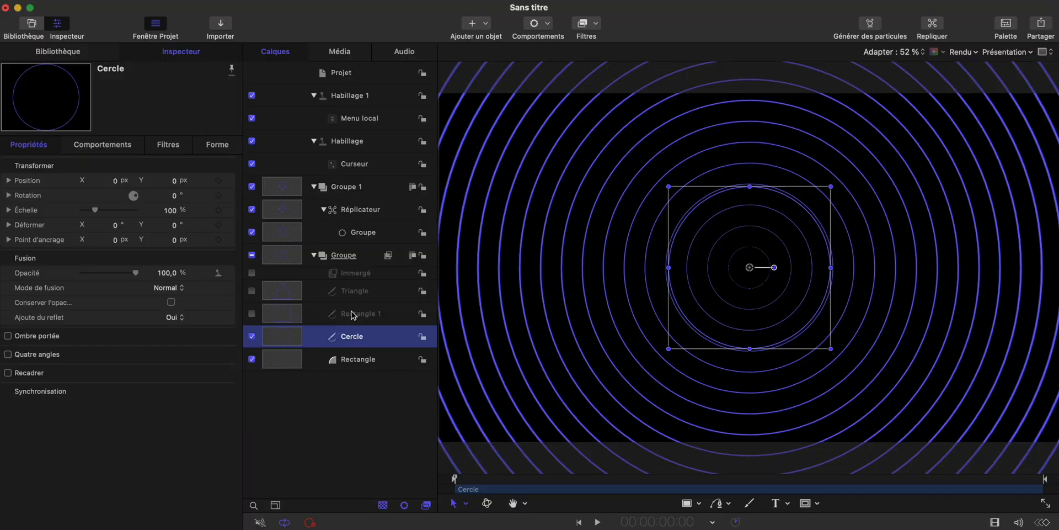
# Add Rectangle 1's opacity to the Menu local widget of Habillage 1.
pyautogui.click(353, 315)
pyautogui.click(228, 272)
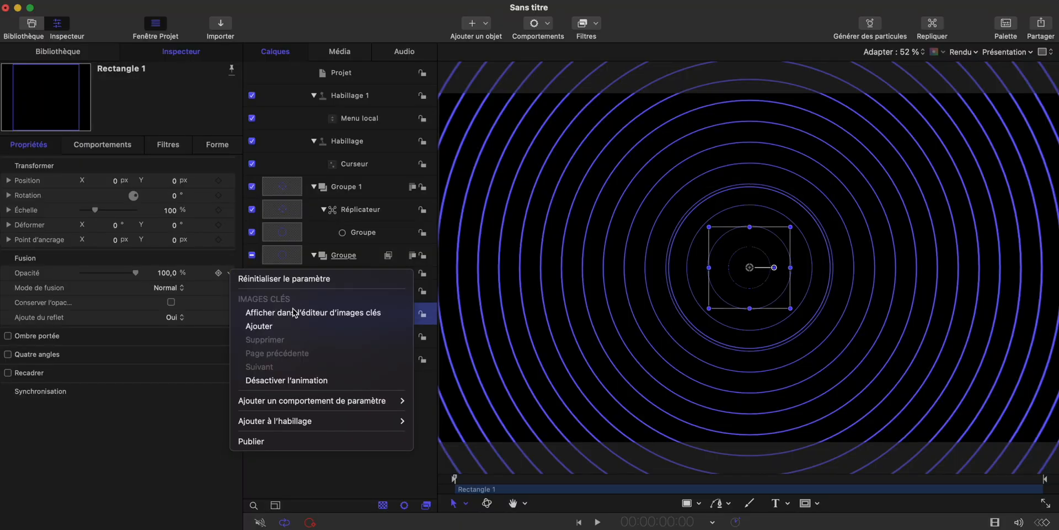
pyautogui.moveTo(320, 421)
pyautogui.moveTo(464, 434)
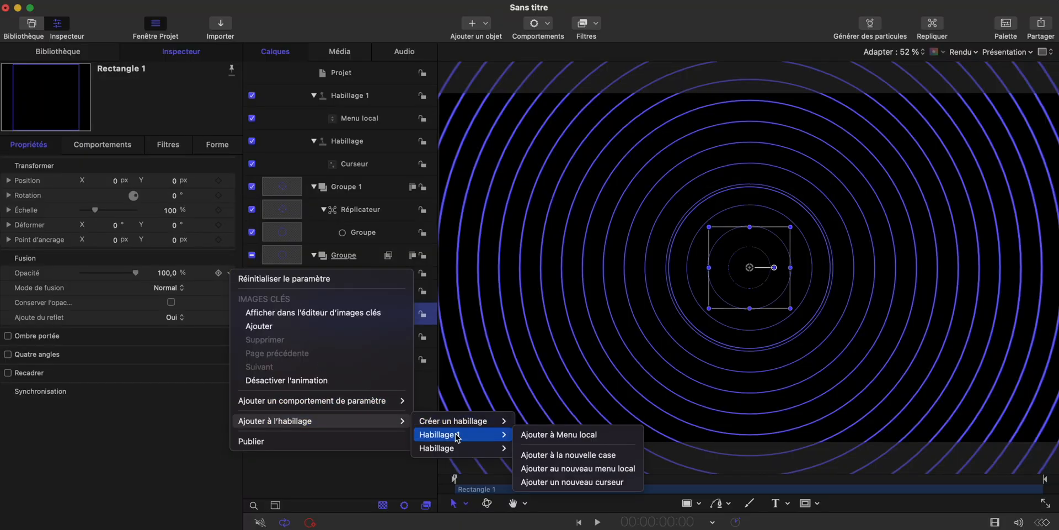
pyautogui.click(570, 436)
# Add the Triangle's opacity to the Menu local widget of Habillage 1.
pyautogui.click(374, 293)
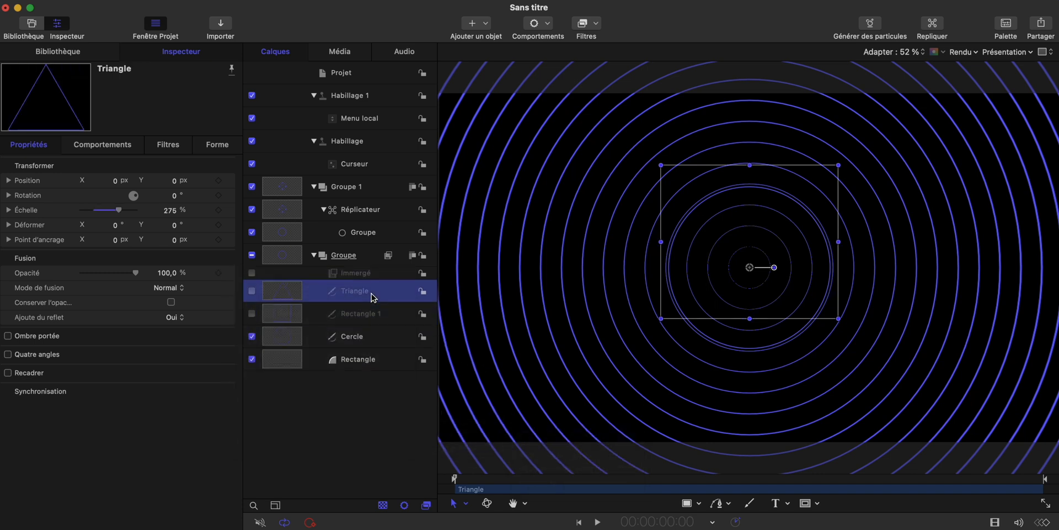
pyautogui.click(229, 272)
pyautogui.moveTo(320, 421)
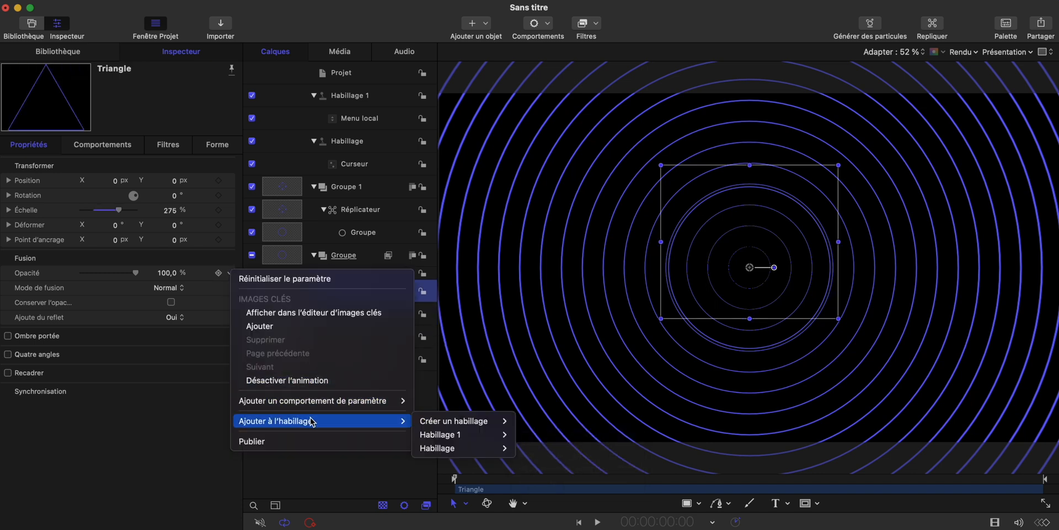
pyautogui.moveTo(463, 434)
pyautogui.click(573, 436)
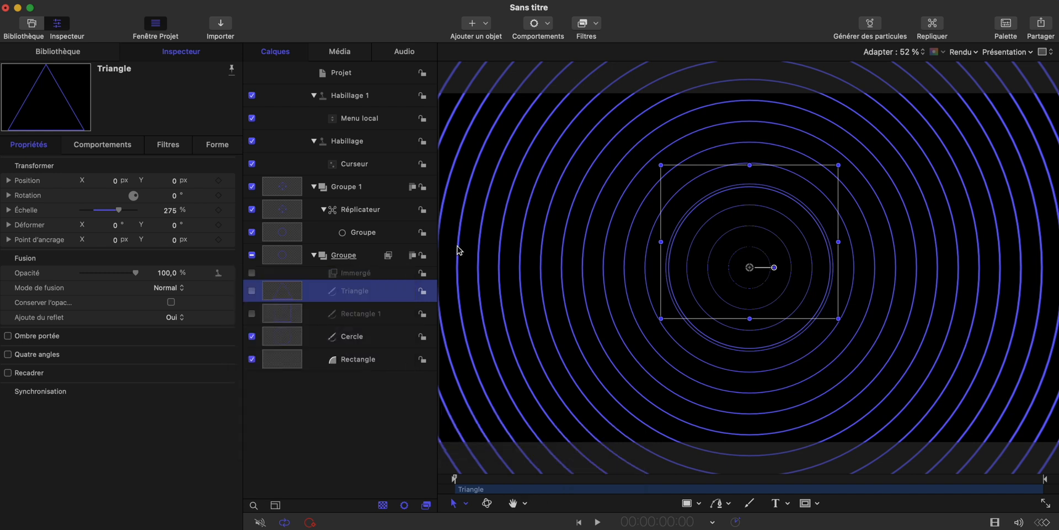
# Rename the Menu local widget's first snapshot "cercle" and set its Triangle and Rectangle 1 opacities to 0 %.
pyautogui.click(374, 119)
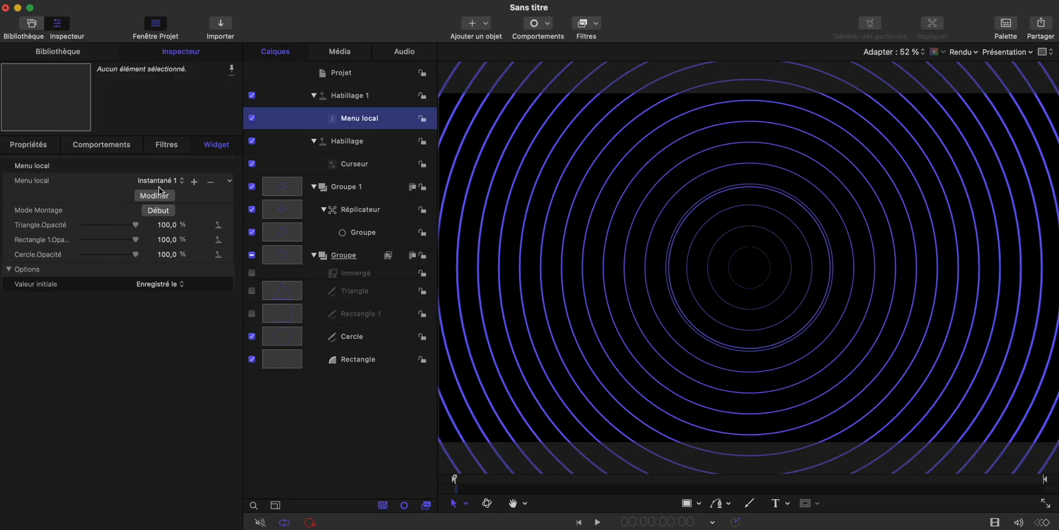
pyautogui.click(160, 193)
pyautogui.write('cercle')
pyautogui.press('Return')
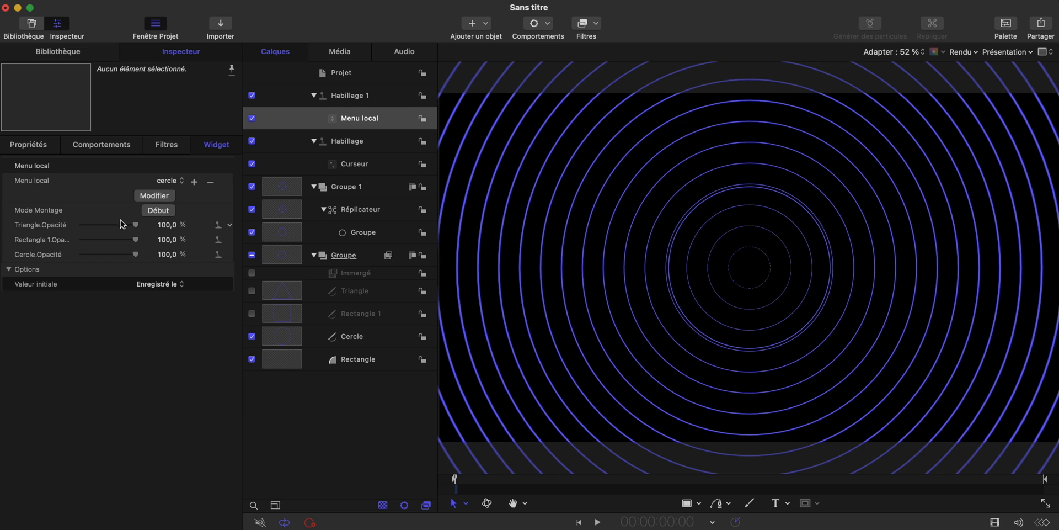
pyautogui.moveTo(130, 239); pyautogui.dragTo(36, 240)
pyautogui.moveTo(128, 226); pyautogui.dragTo(1, 232)
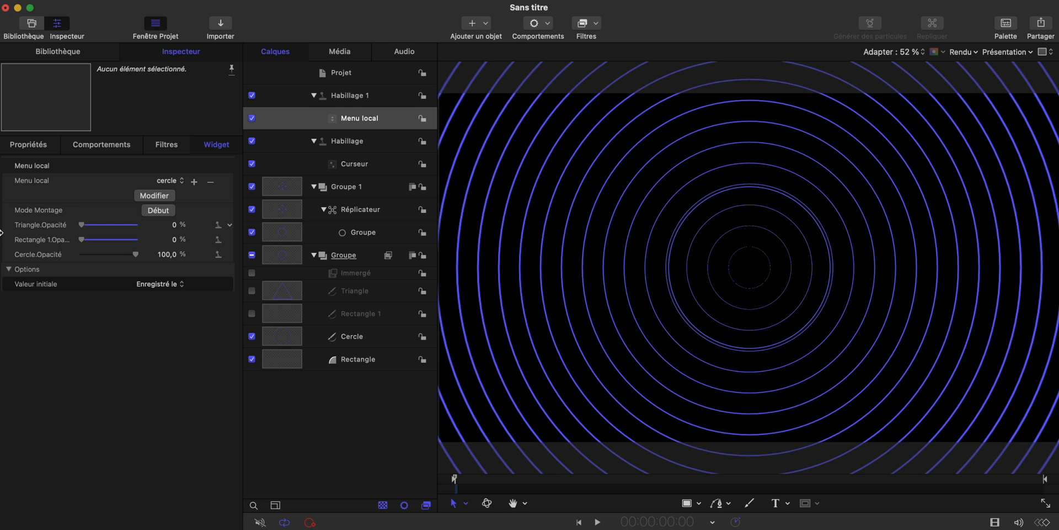
# Rename the widget's snapshot Instantané 2 as "carré" and set its Cercle and Triangle opacities to 0 %.
pyautogui.click(179, 184)
pyautogui.click(185, 196)
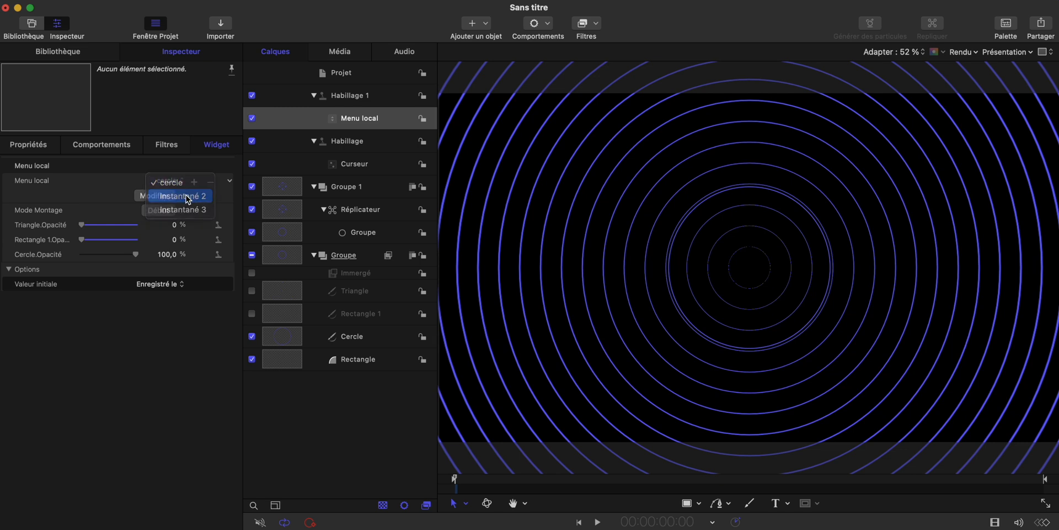
pyautogui.click(155, 196)
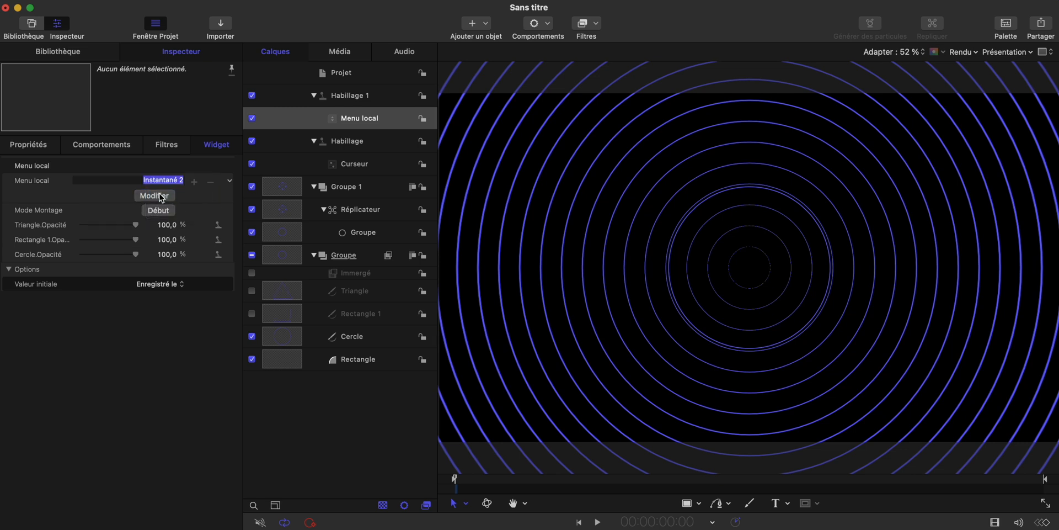
pyautogui.write('carré')
pyautogui.press('Return')
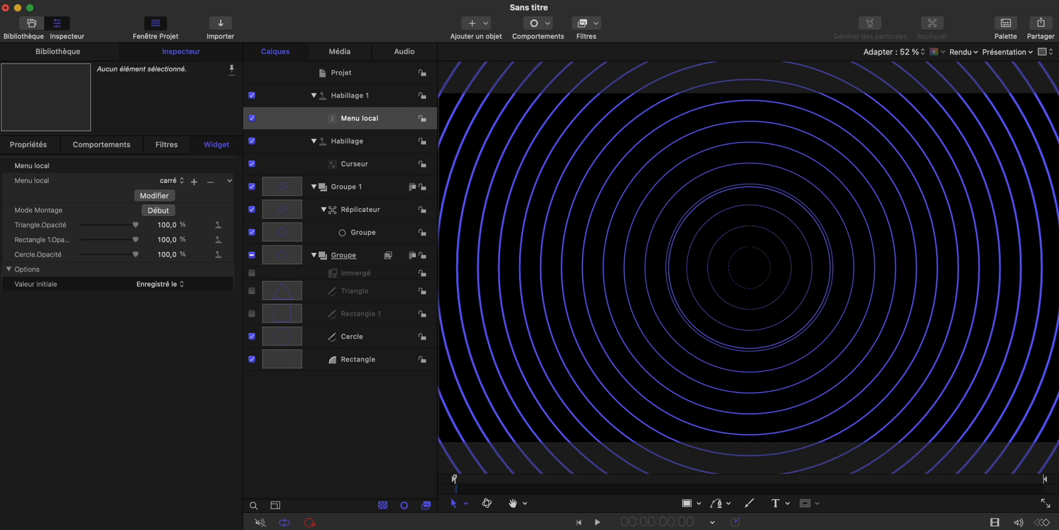
pyautogui.moveTo(122, 254); pyautogui.dragTo(24, 255)
pyautogui.moveTo(138, 228); pyautogui.dragTo(51, 228)
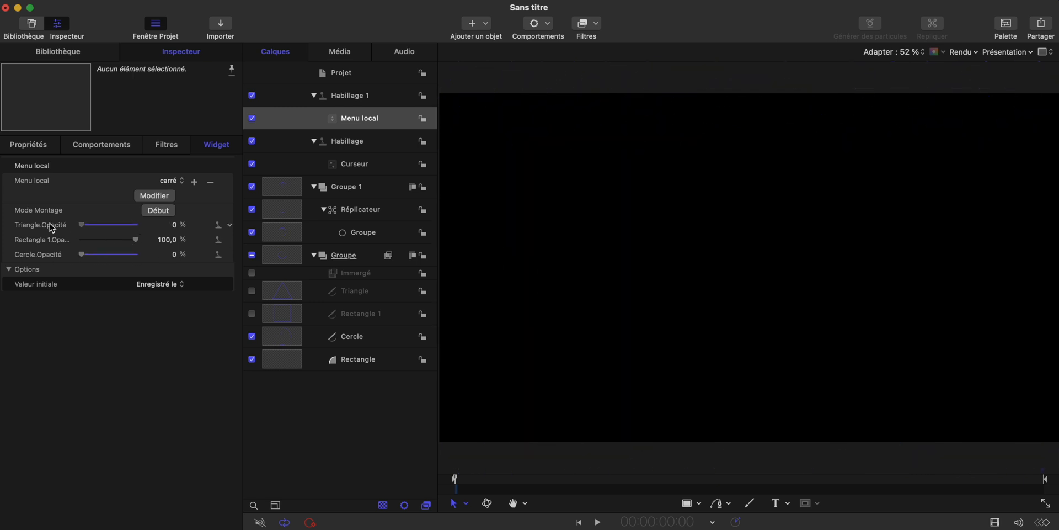
# Make the Rectangle 1 and Triangle layers visible again.
pyautogui.click(249, 313)
pyautogui.click(252, 292)
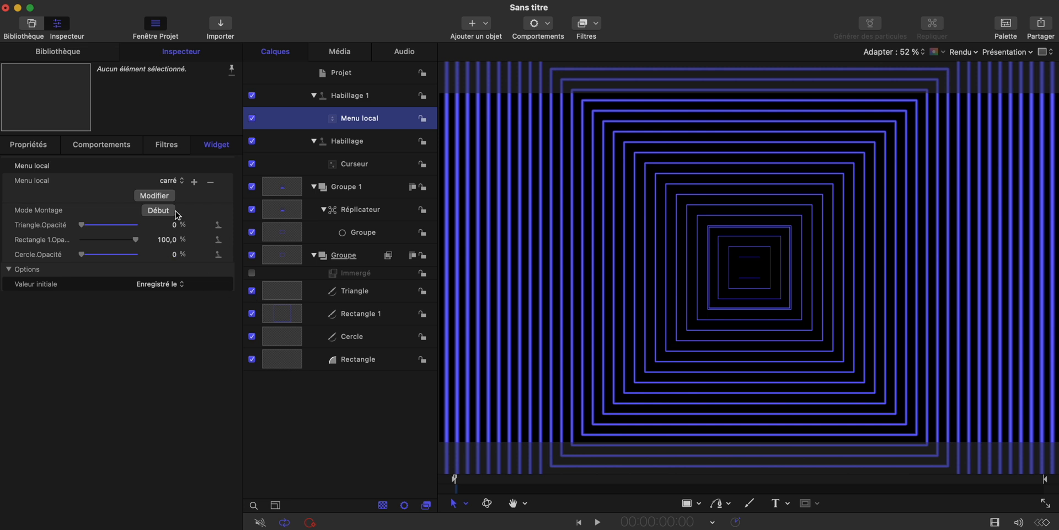
# Rename the Menu local widget's snapshot Instantané 3 as "triangle" and set its Rectangle 1 and Cercle opacities to 0 %.
pyautogui.click(178, 183)
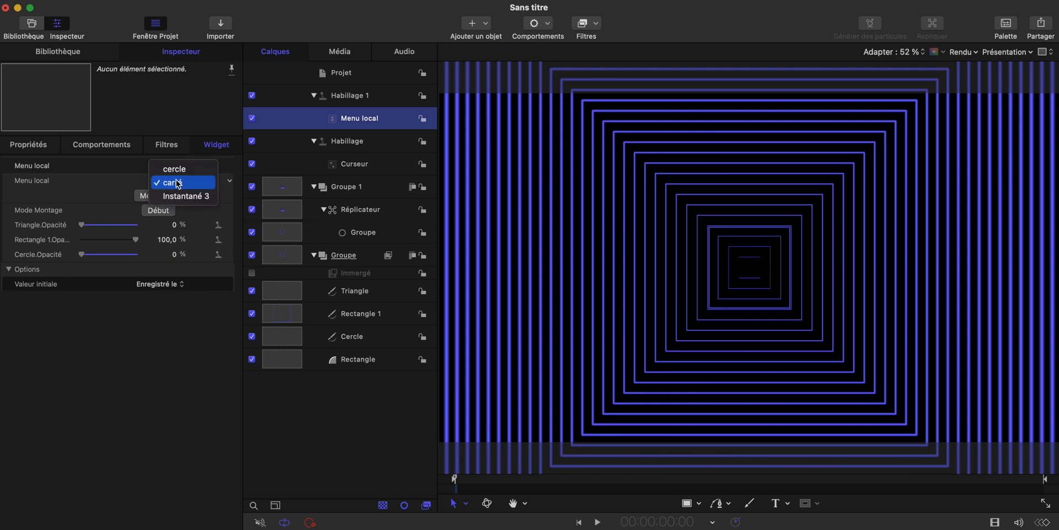
pyautogui.click(200, 197)
pyautogui.click(159, 196)
pyautogui.write('tria')
pyautogui.press('Return')
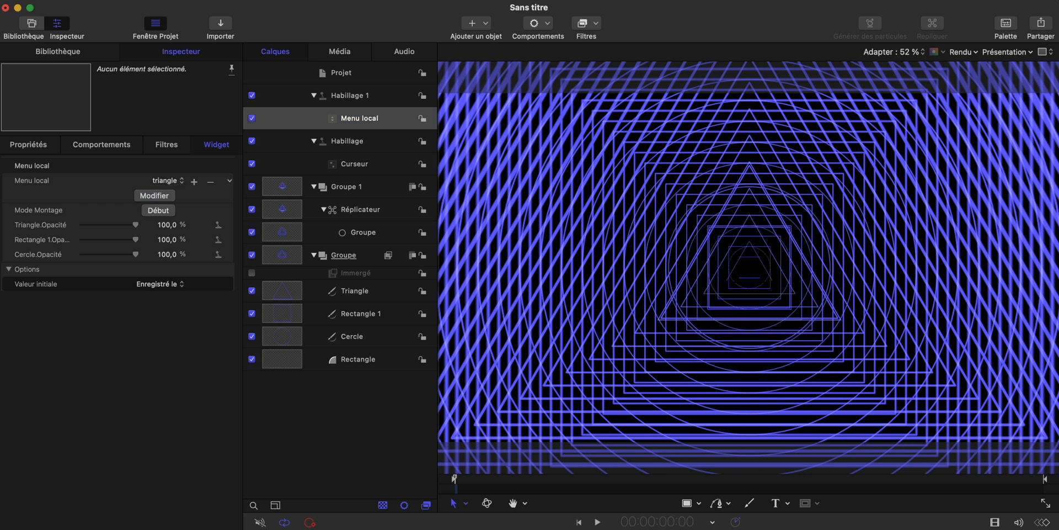
pyautogui.moveTo(136, 241); pyautogui.dragTo(25, 238)
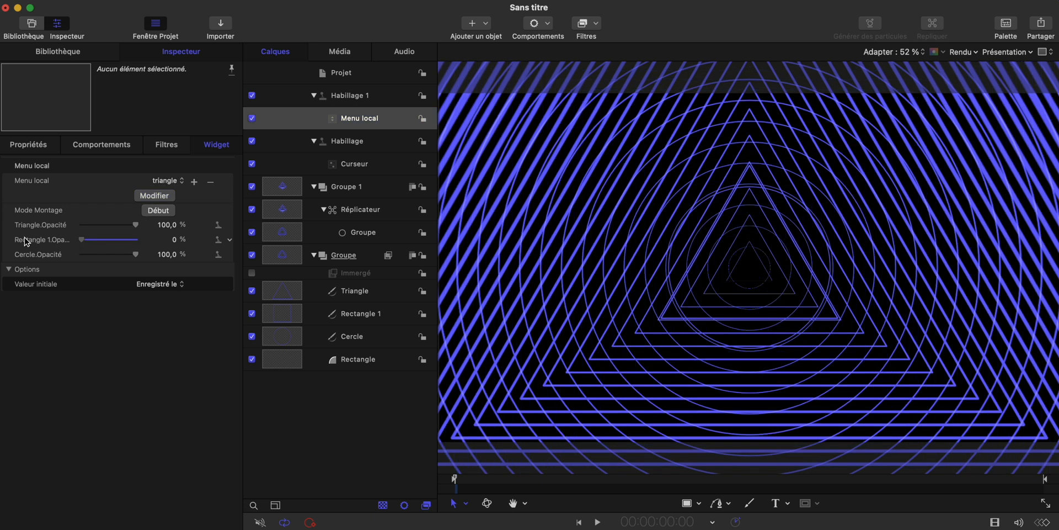
pyautogui.moveTo(136, 255); pyautogui.dragTo(2, 257)
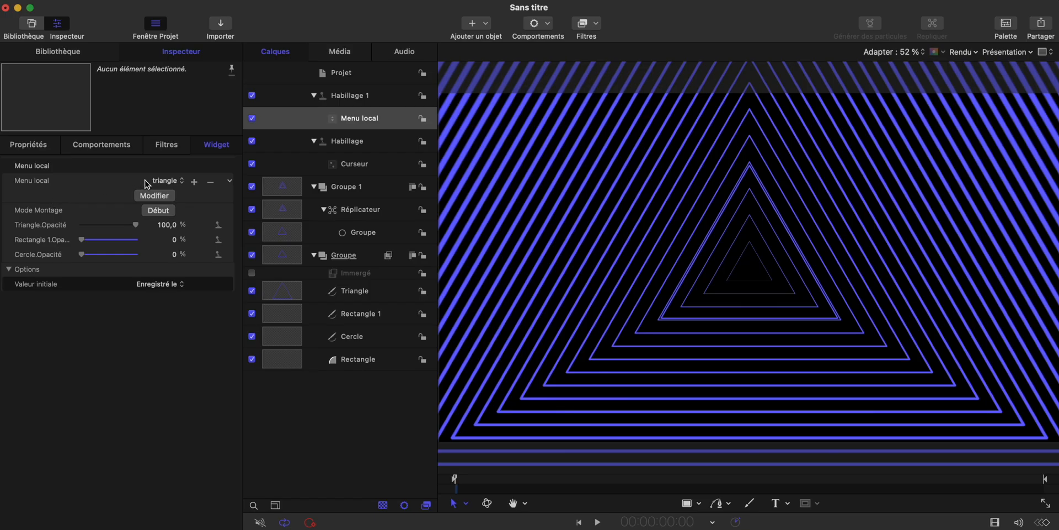
# Check the cercle and carré snapshots of the Menu local widget in the canvas.
pyautogui.click(169, 183)
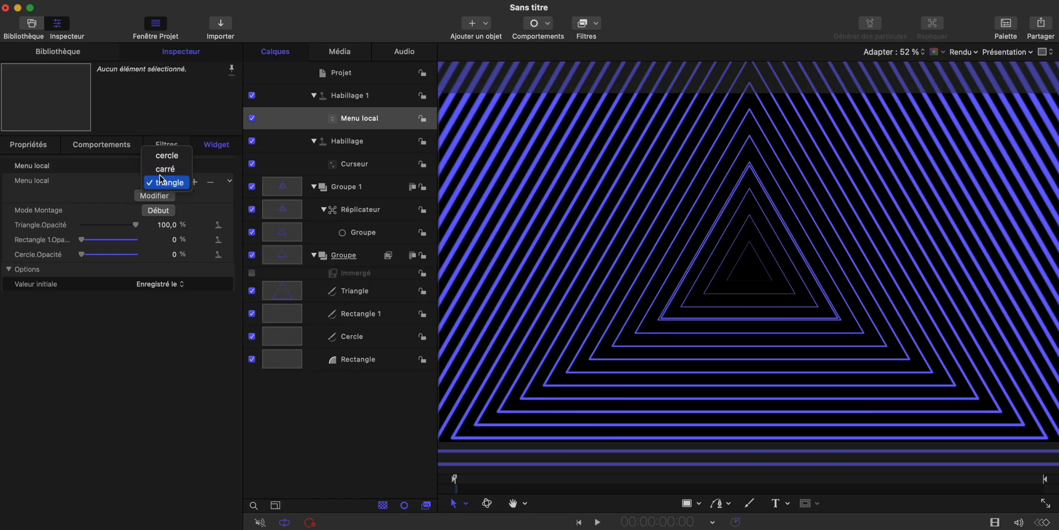
pyautogui.click(164, 156)
pyautogui.click(169, 182)
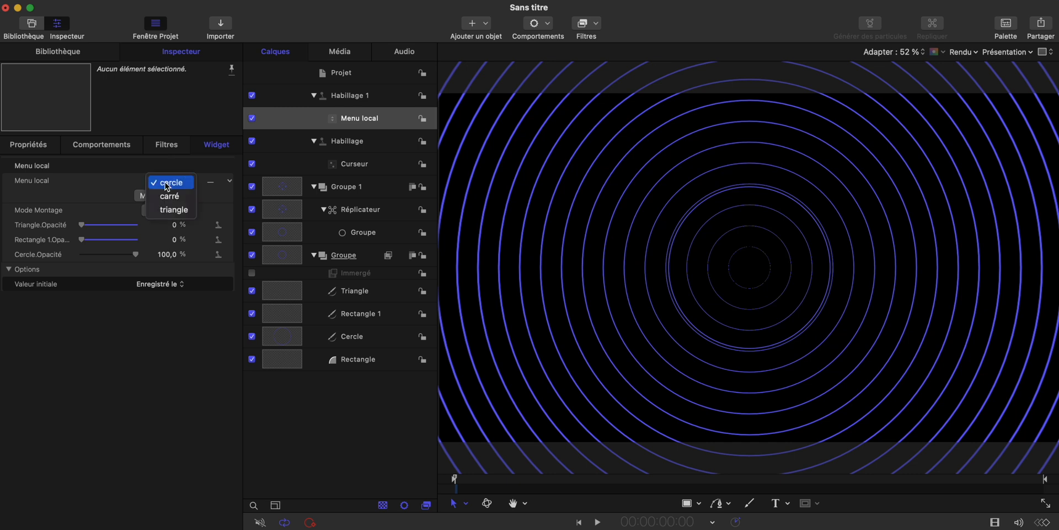
pyautogui.click(169, 197)
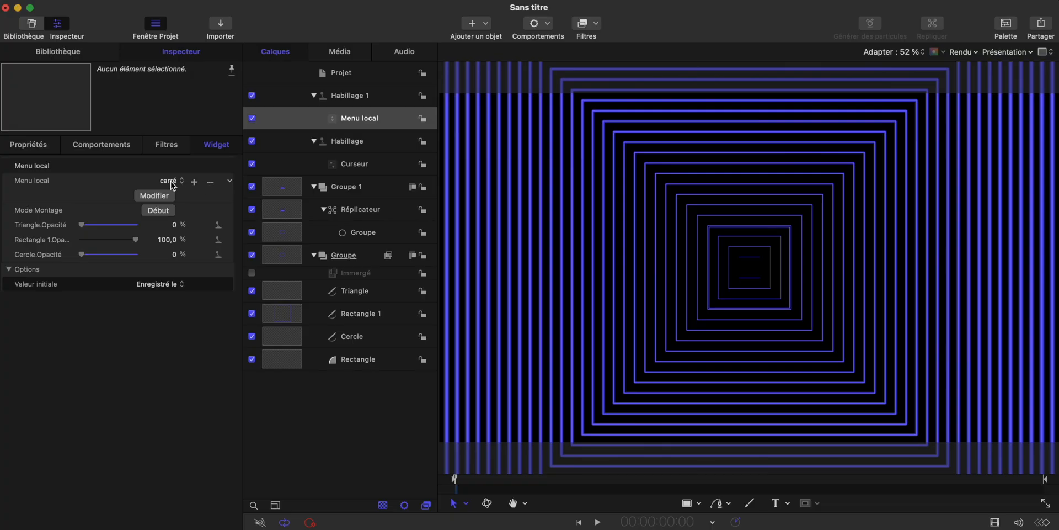
# Publish the Menu local widget's parameter and try its shapes in the project's published parameters, ending on cercle.
pyautogui.click(228, 184)
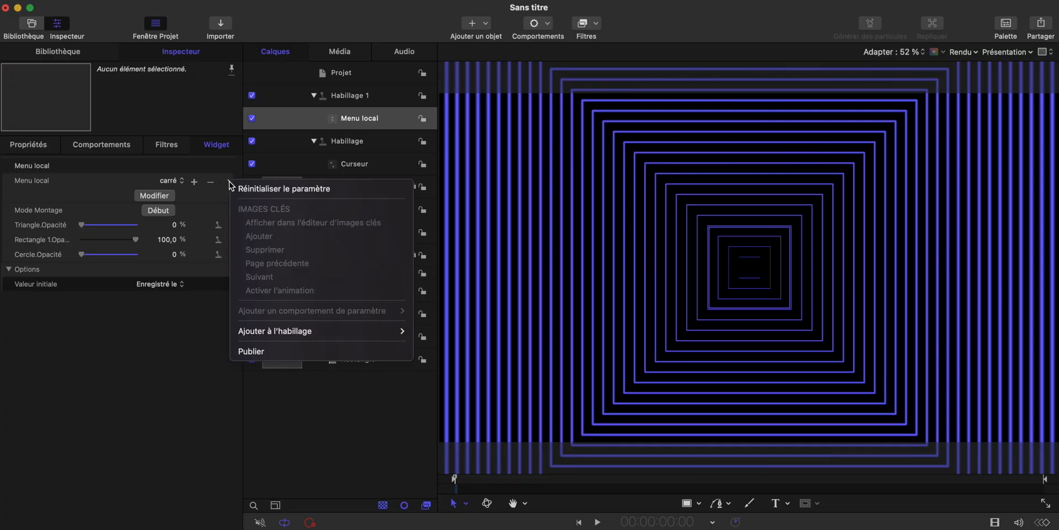
pyautogui.click(261, 352)
pyautogui.click(344, 76)
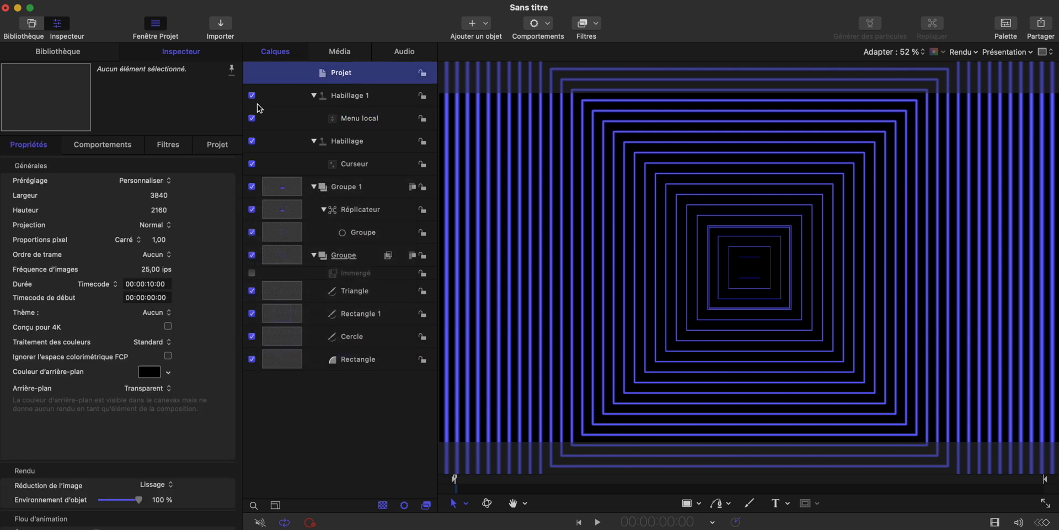
pyautogui.click(219, 145)
pyautogui.click(176, 208)
pyautogui.click(177, 223)
pyautogui.click(177, 212)
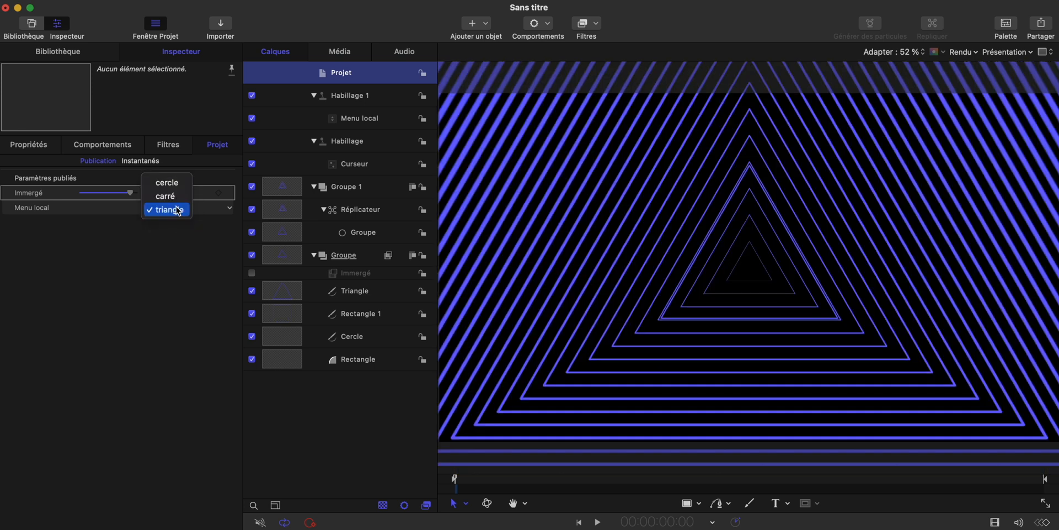
pyautogui.click(175, 181)
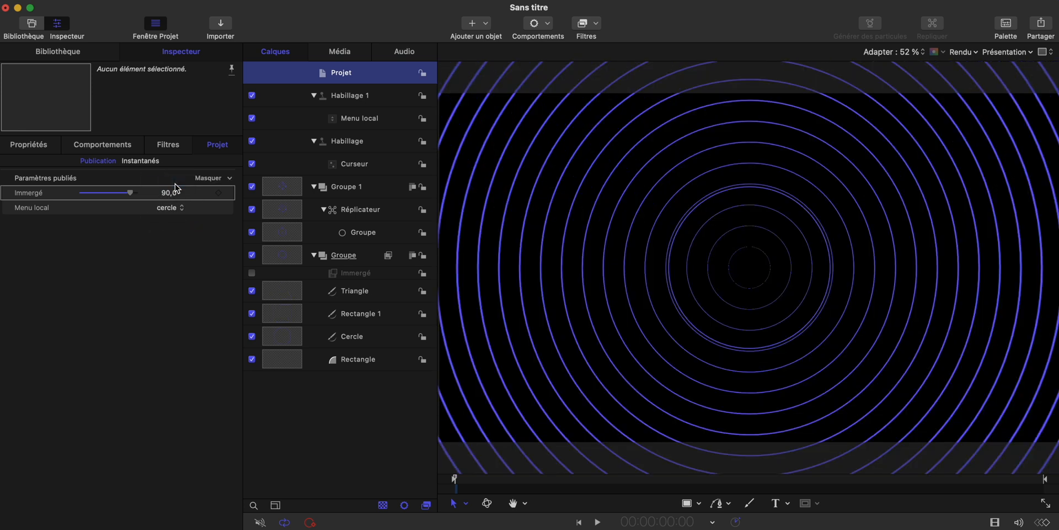
# Enable the Immergé filter on Groupe and switch the published Menu local parameter to carré.
pyautogui.click(252, 273)
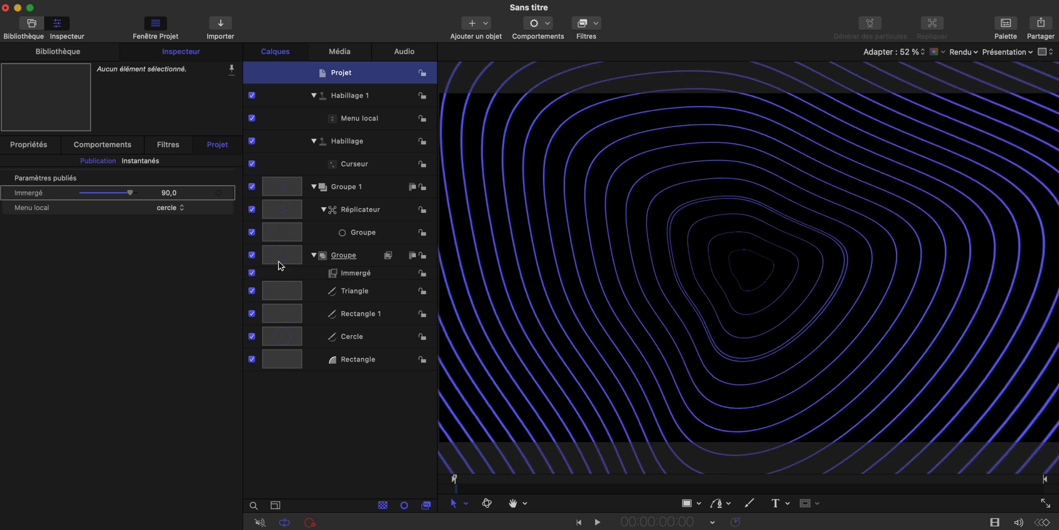
pyautogui.click(169, 207)
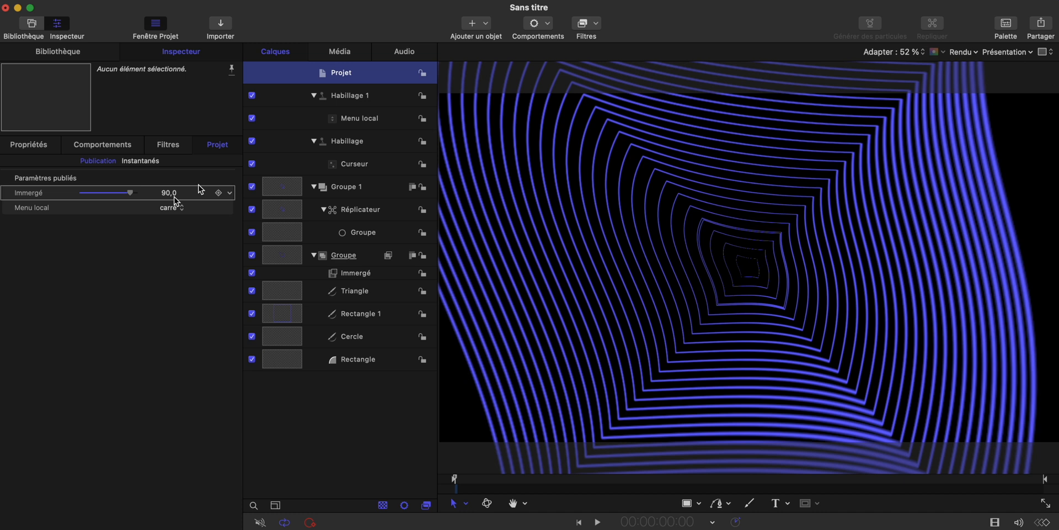
# Increase the Taille of Rectangle 1's geometry to about 739.
pyautogui.click(364, 319)
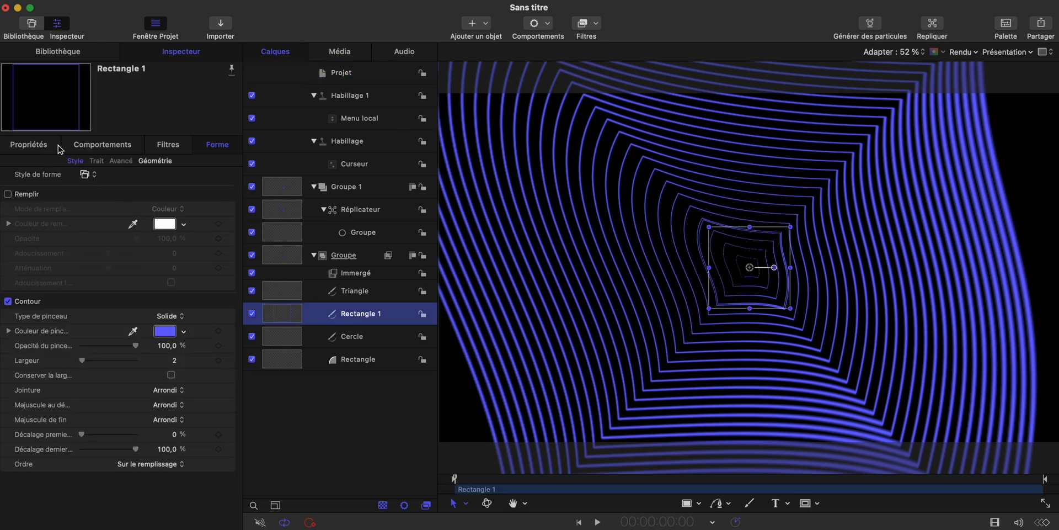
pyautogui.click(155, 161)
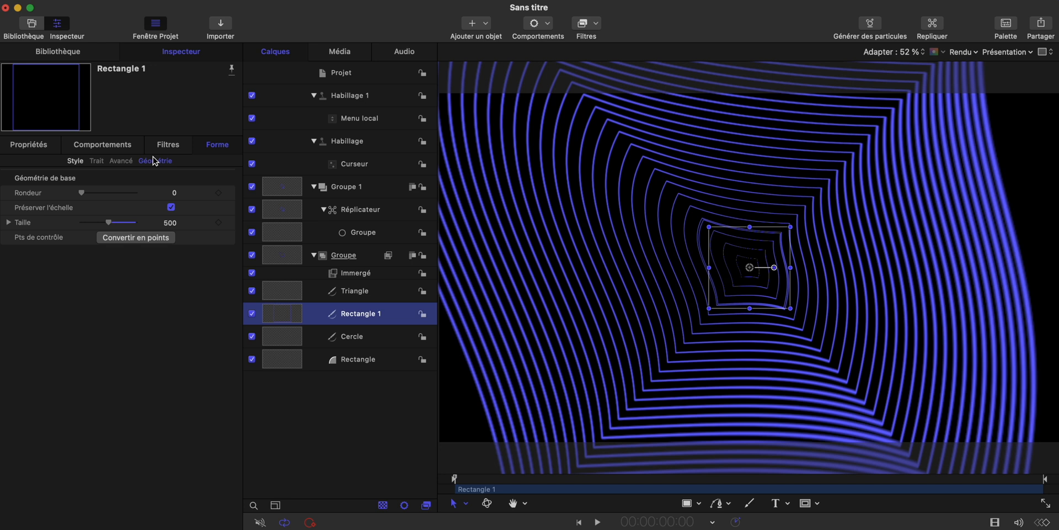
pyautogui.moveTo(110, 226); pyautogui.dragTo(161, 224)
pyautogui.click(169, 222)
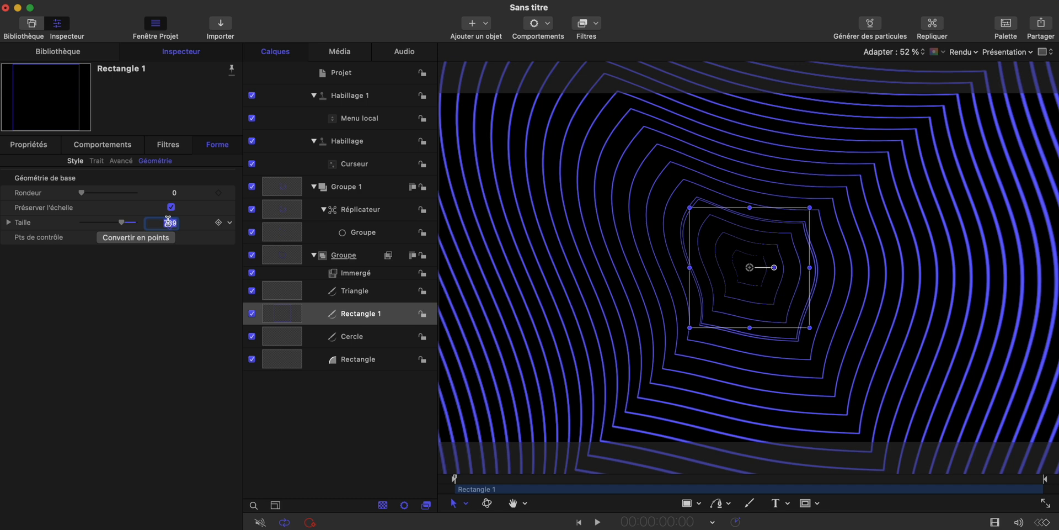
pyautogui.press('Return')
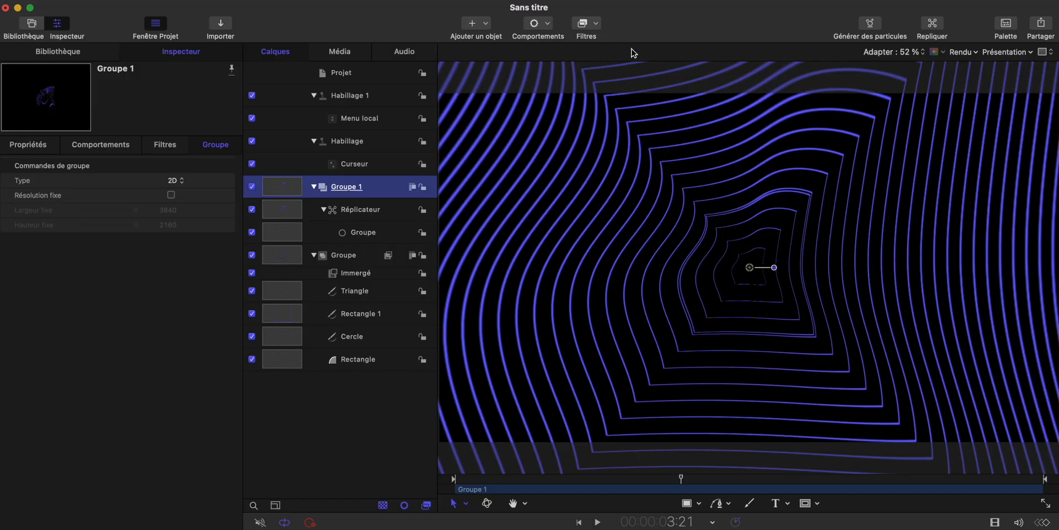
# Apply the Néon glow filter to Groupe 1.
pyautogui.click(597, 27)
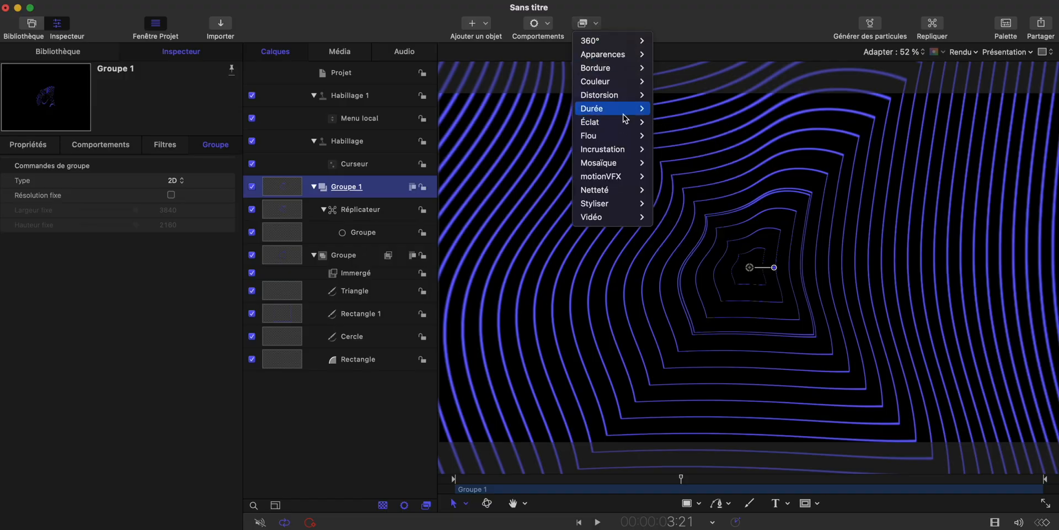
pyautogui.moveTo(624, 123)
pyautogui.click(693, 203)
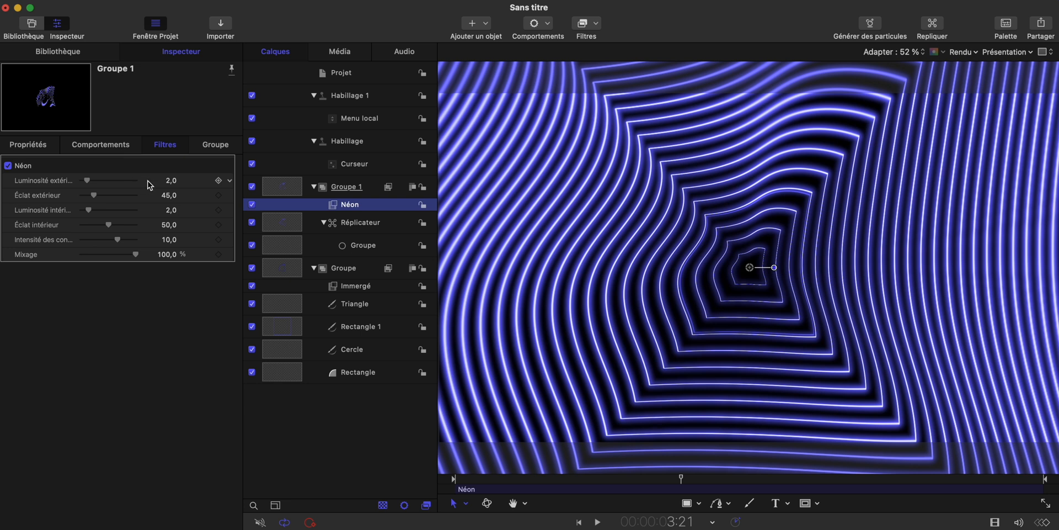
# Set the Néon filter's Éclat extérieur to 200, Éclat intérieur to 100, contour intensity to 15 and Mixage to 75 %.
pyautogui.moveTo(94, 196); pyautogui.dragTo(140, 198)
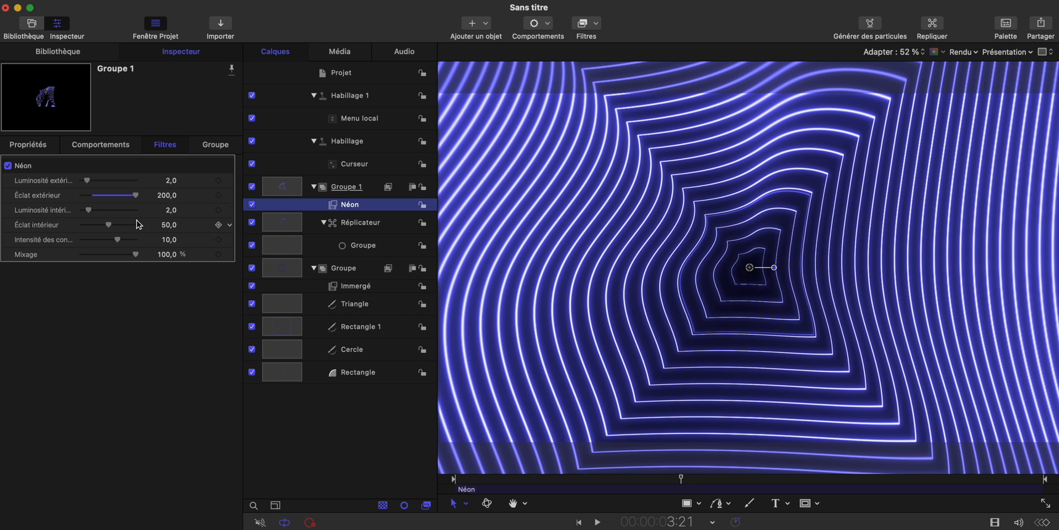
pyautogui.moveTo(109, 225); pyautogui.dragTo(173, 229)
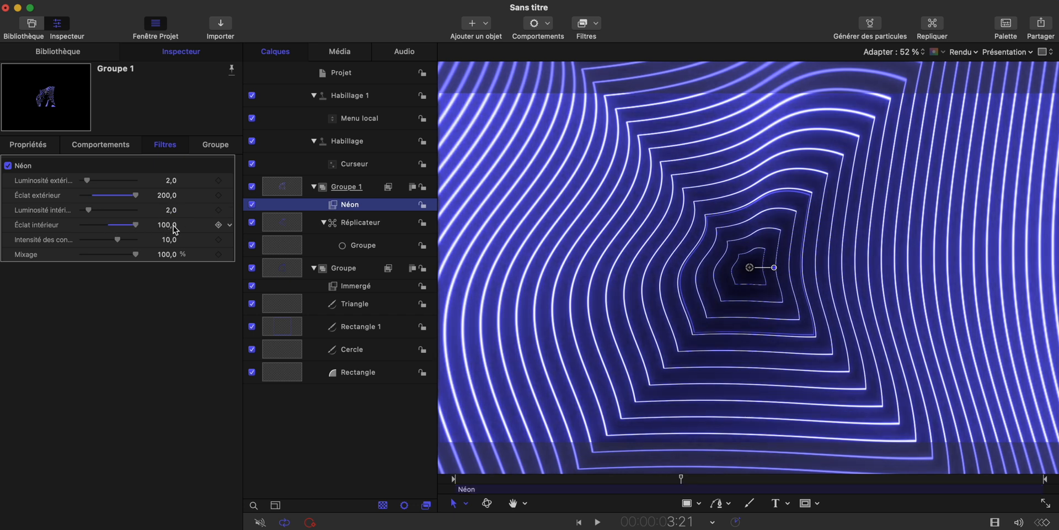
pyautogui.click(168, 240)
pyautogui.write('1')
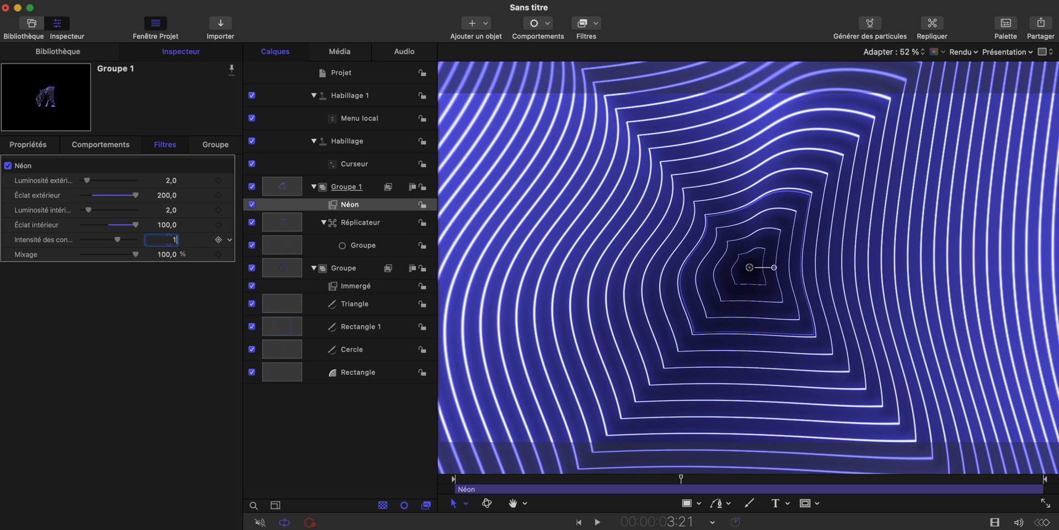
pyautogui.write('5')
pyautogui.press('Return')
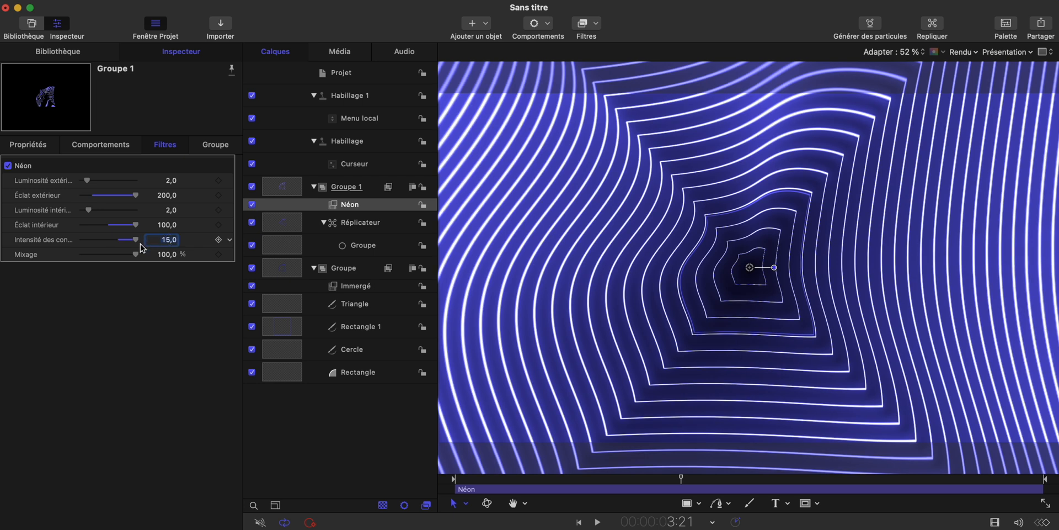
pyautogui.click(168, 255)
pyautogui.write('75')
pyautogui.press('Return')
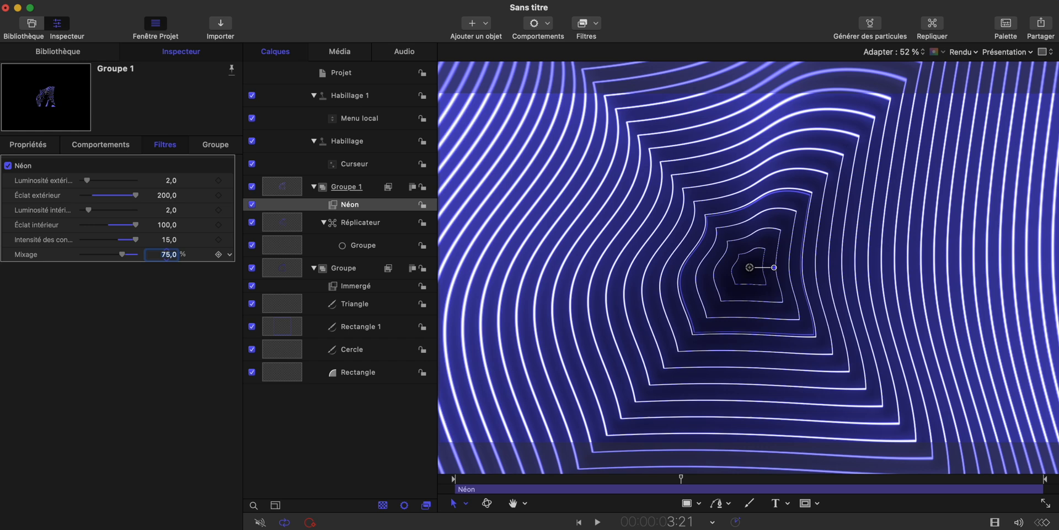
# Choose cercle in the project's published Menu local parameter and play the animation.
pyautogui.click(351, 74)
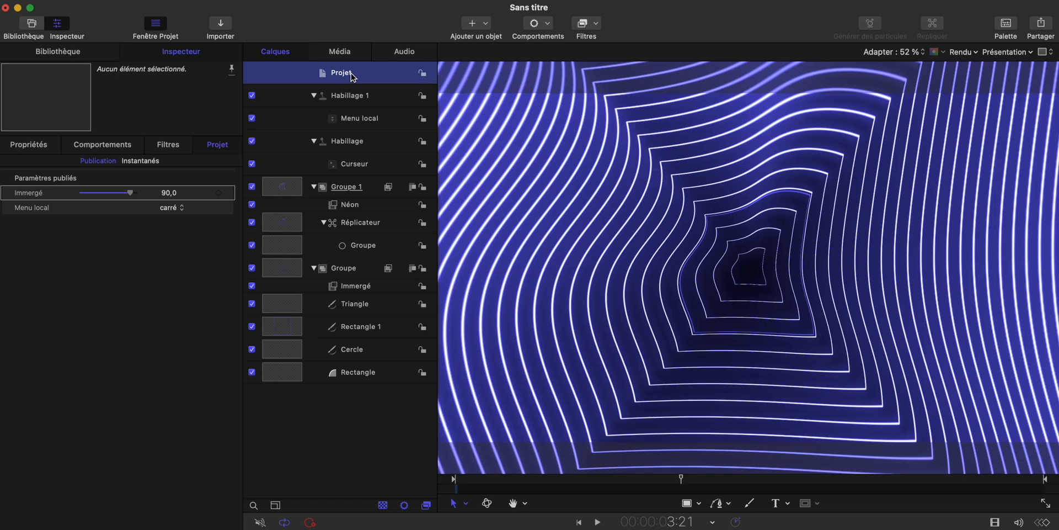
pyautogui.click(173, 208)
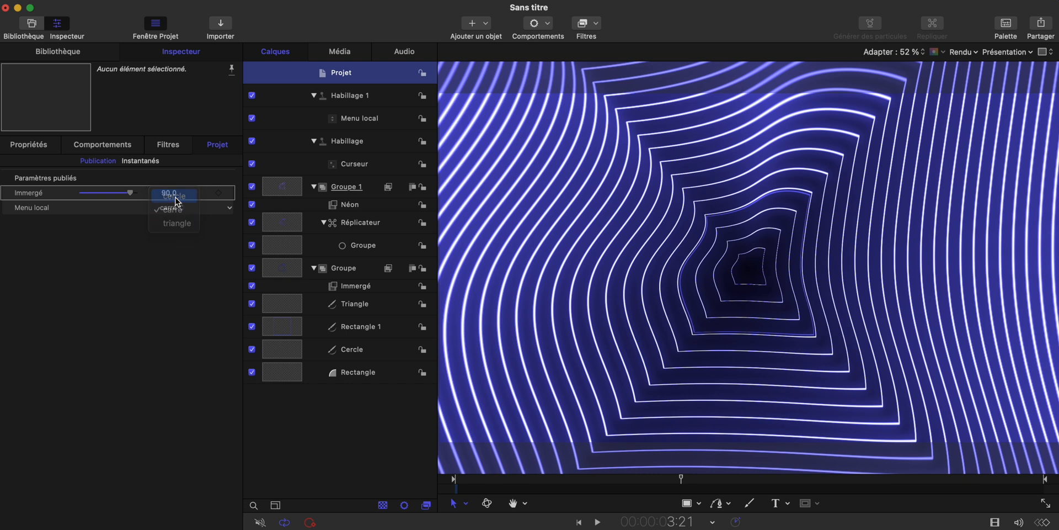
pyautogui.click(175, 196)
pyautogui.press('space')
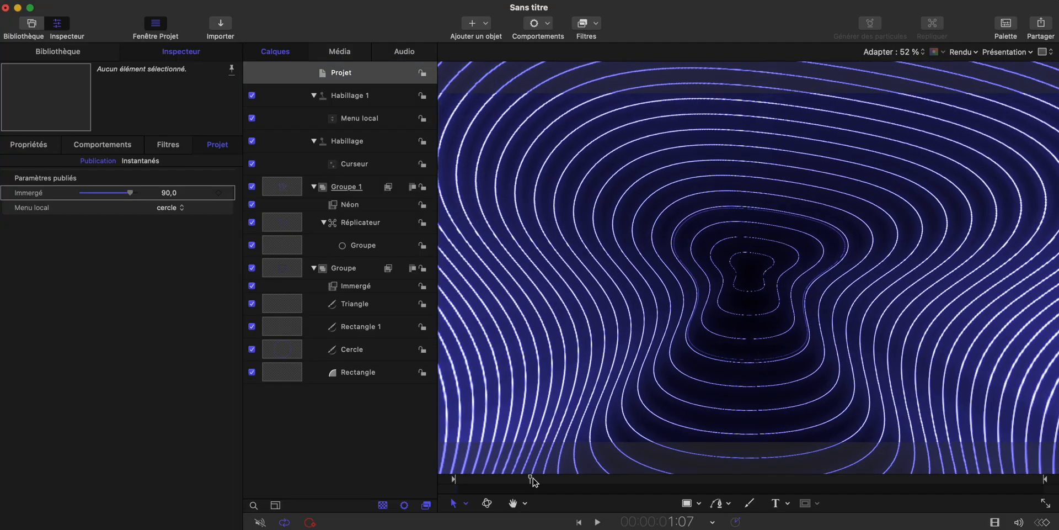
# Keyframe Groupe 1's Échelle from 0 % at the first frame to 100 % at 2:00.
pyautogui.moveTo(546, 480); pyautogui.dragTo(574, 483)
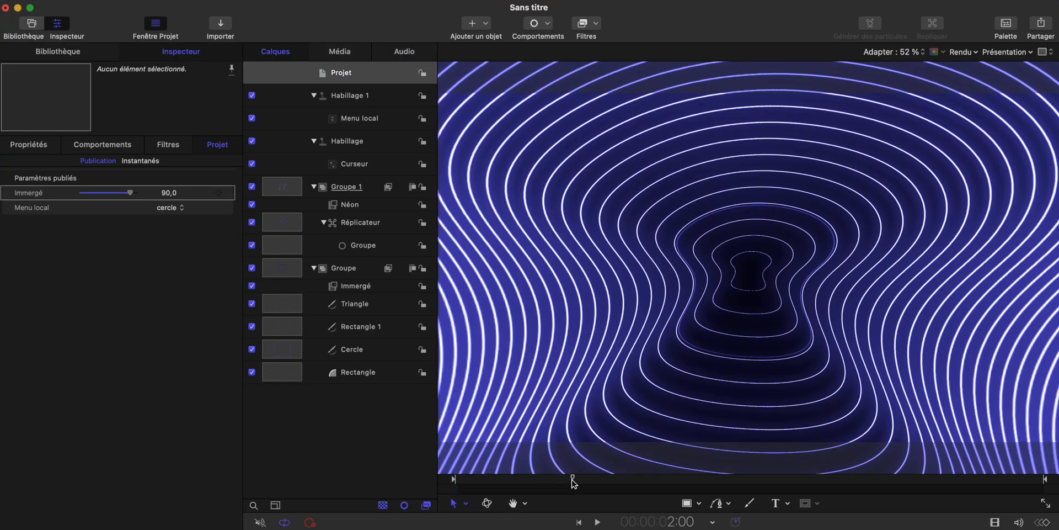
pyautogui.click(347, 188)
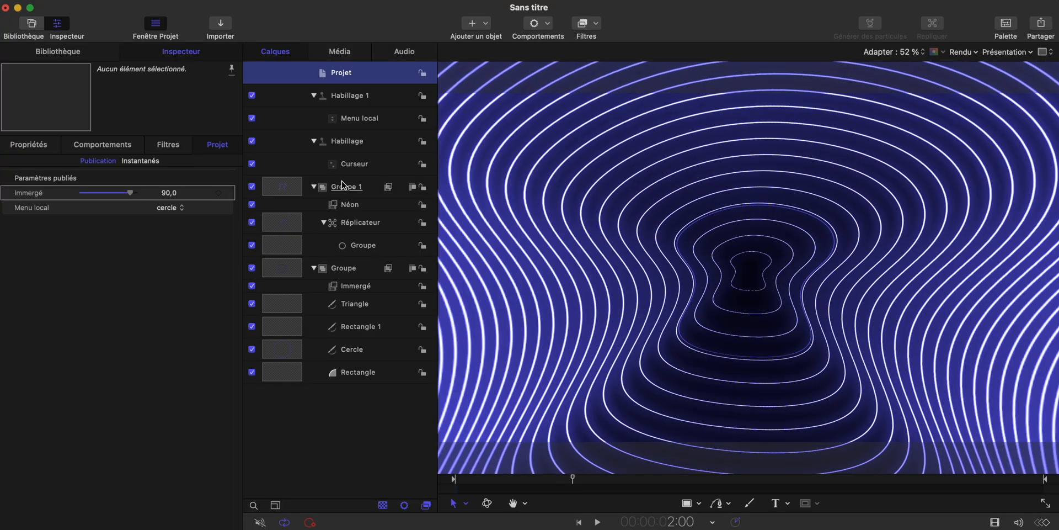
pyautogui.click(29, 144)
pyautogui.click(219, 210)
pyautogui.moveTo(478, 480); pyautogui.dragTo(402, 478)
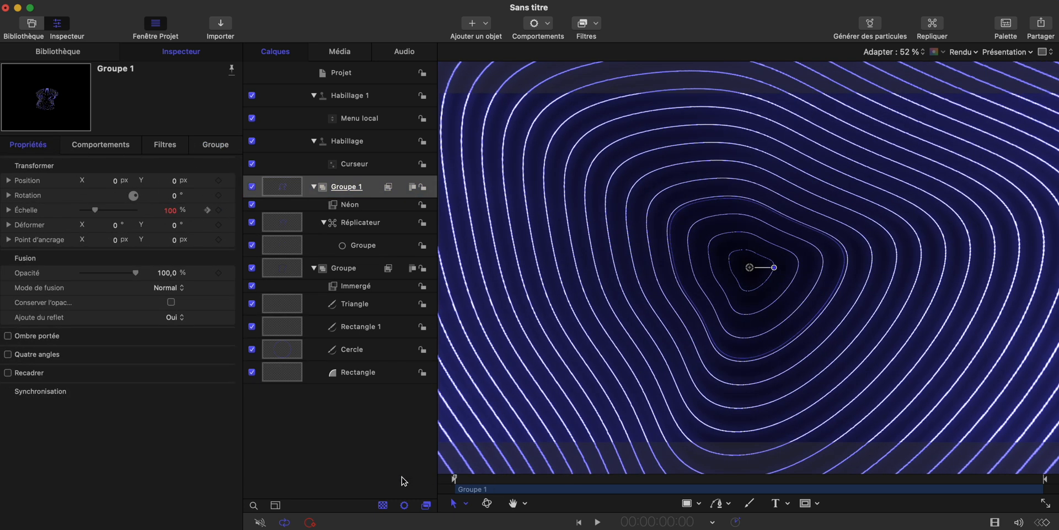
pyautogui.moveTo(95, 210); pyautogui.dragTo(52, 209)
# Hide the original Groupe layer and preview Groupe 1's scale animation along the timeline.
pyautogui.press('space')
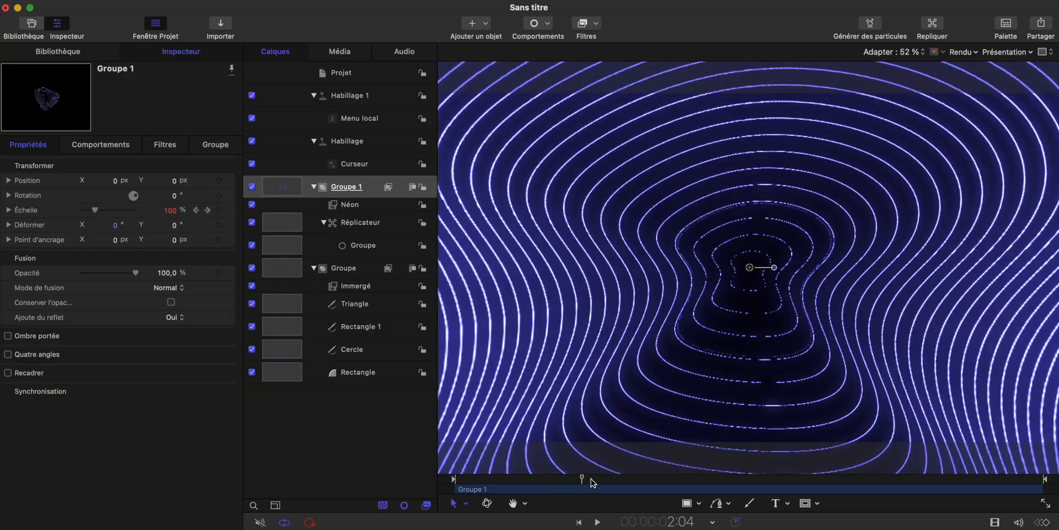
pyautogui.moveTo(590, 482); pyautogui.dragTo(645, 479)
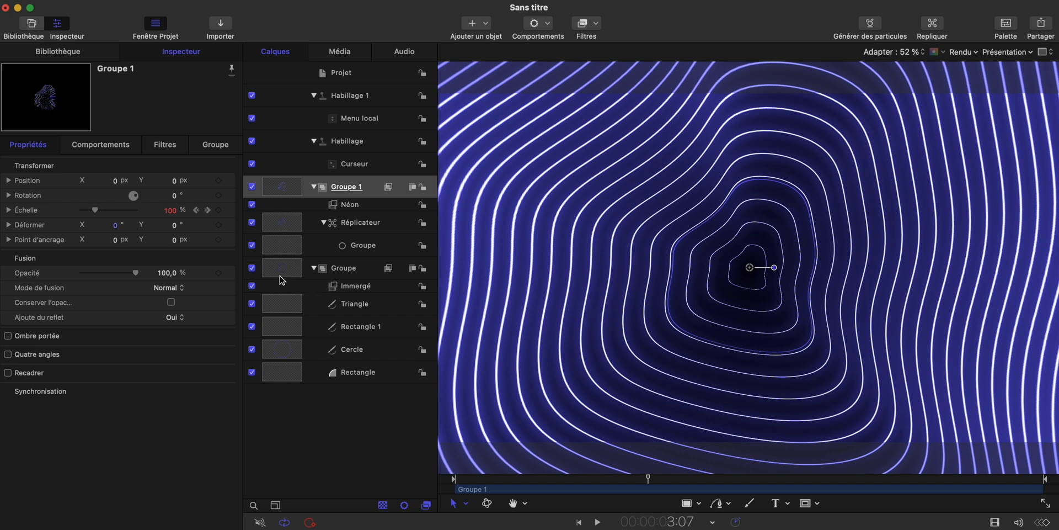
pyautogui.click(253, 269)
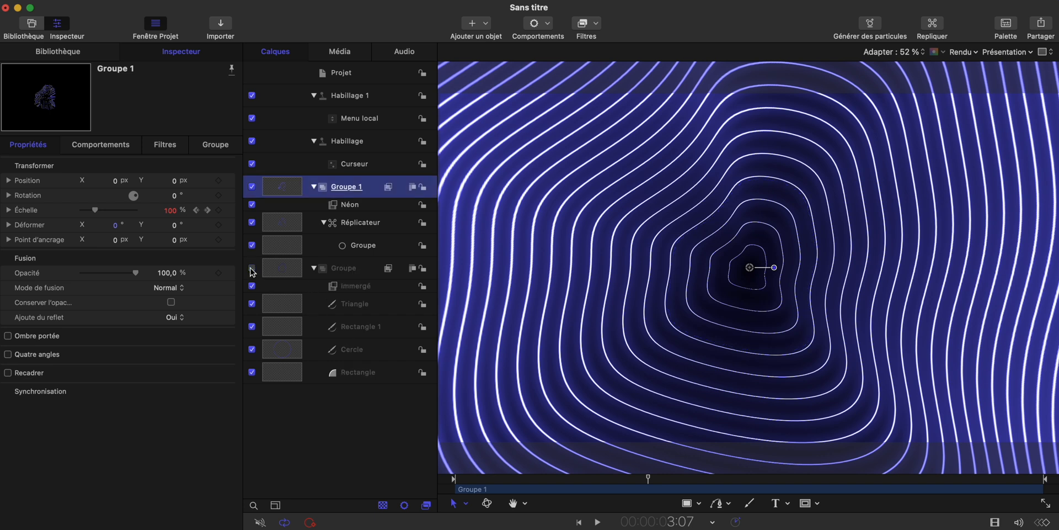
pyautogui.moveTo(638, 465); pyautogui.dragTo(456, 479)
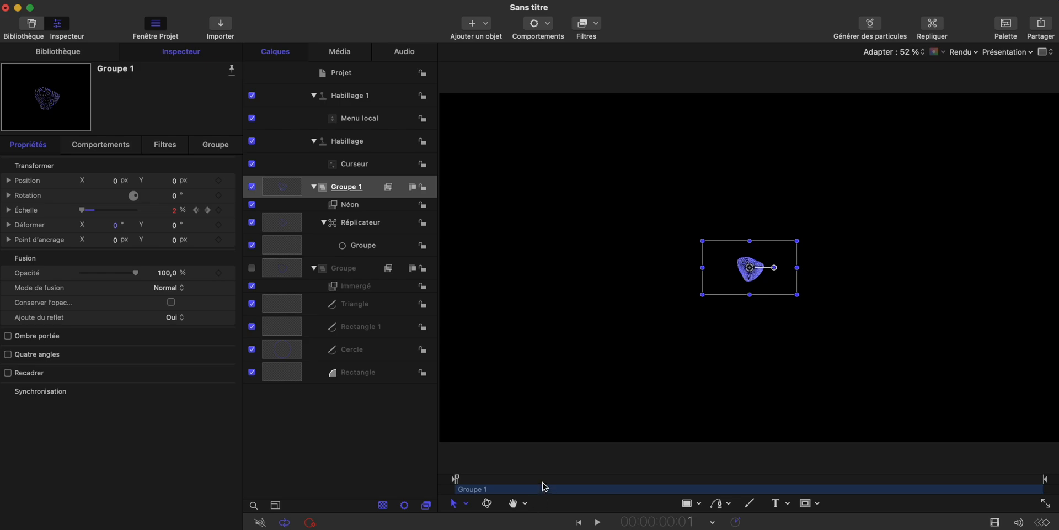
# Ease Groupe 1's Échelle X, Y and Z curves at their keyframes in the keyframe editor and play the animation from the start.
pyautogui.moveTo(545, 486); pyautogui.dragTo(660, 485)
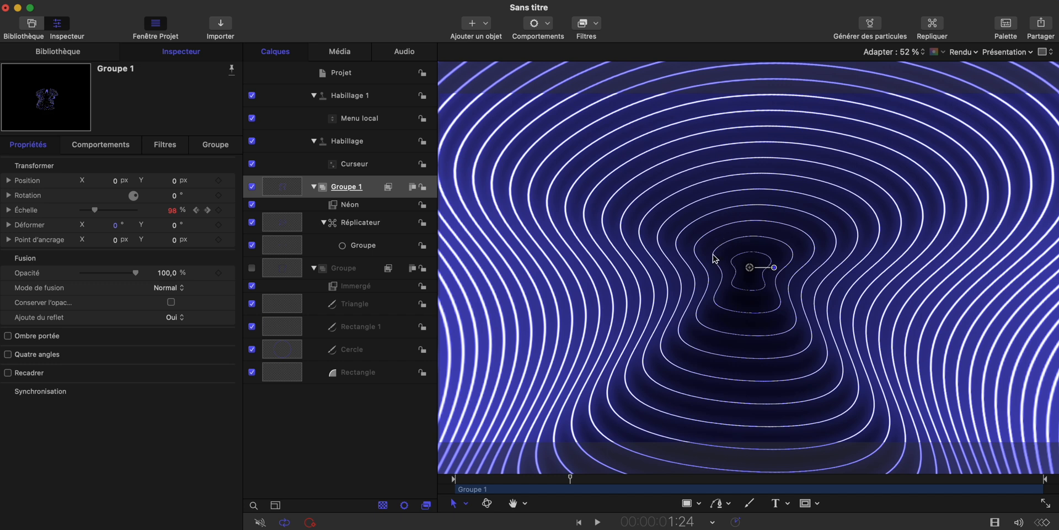
pyautogui.click(229, 211)
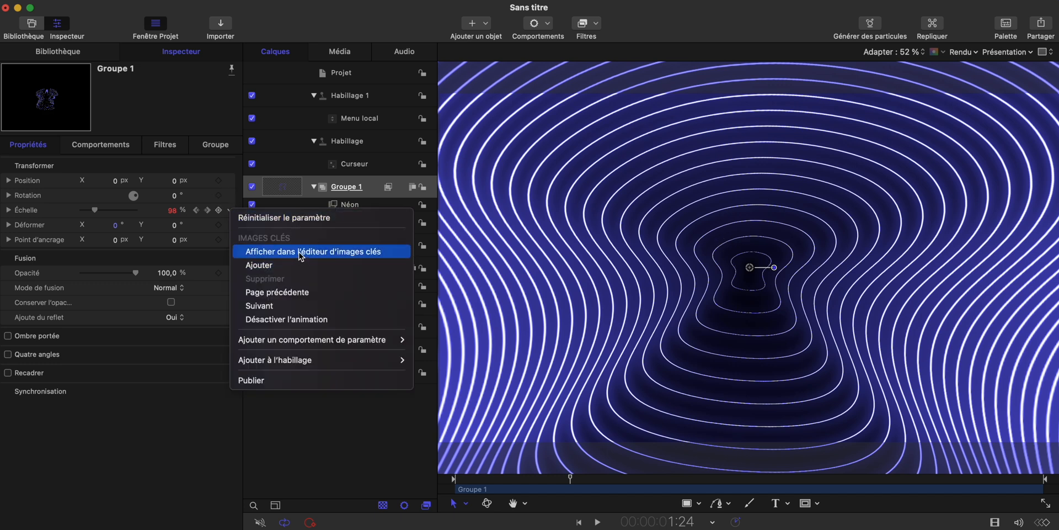
pyautogui.click(260, 250)
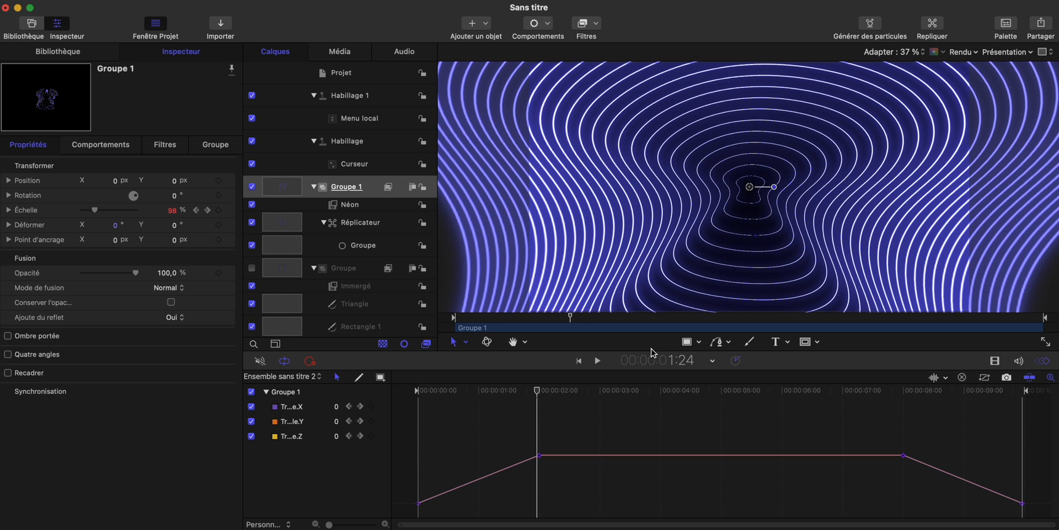
pyautogui.click(299, 408)
pyautogui.keyDown('shift'); pyautogui.click(296, 436); pyautogui.keyUp('shift')
pyautogui.rightClick(539, 456)
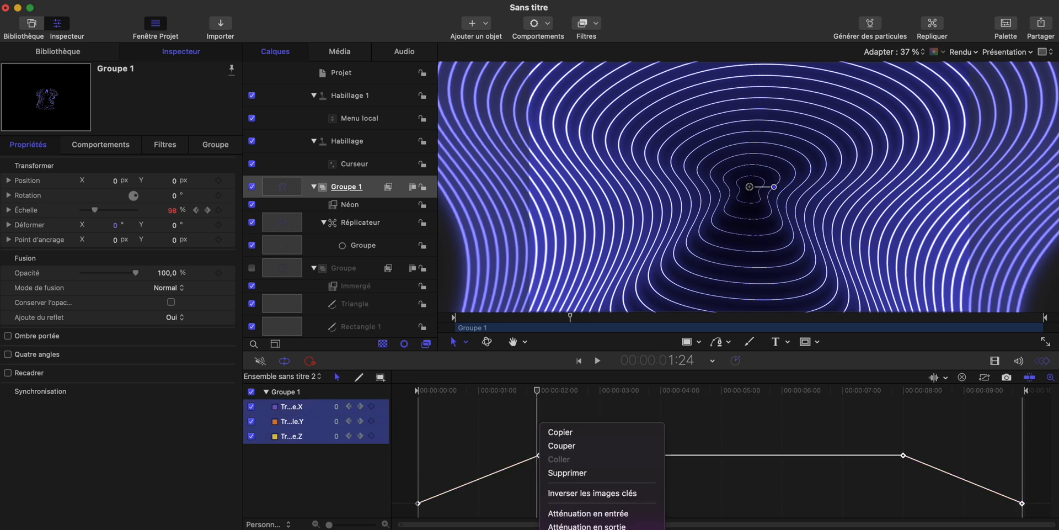
pyautogui.click(571, 524)
pyautogui.moveTo(539, 455); pyautogui.dragTo(419, 456)
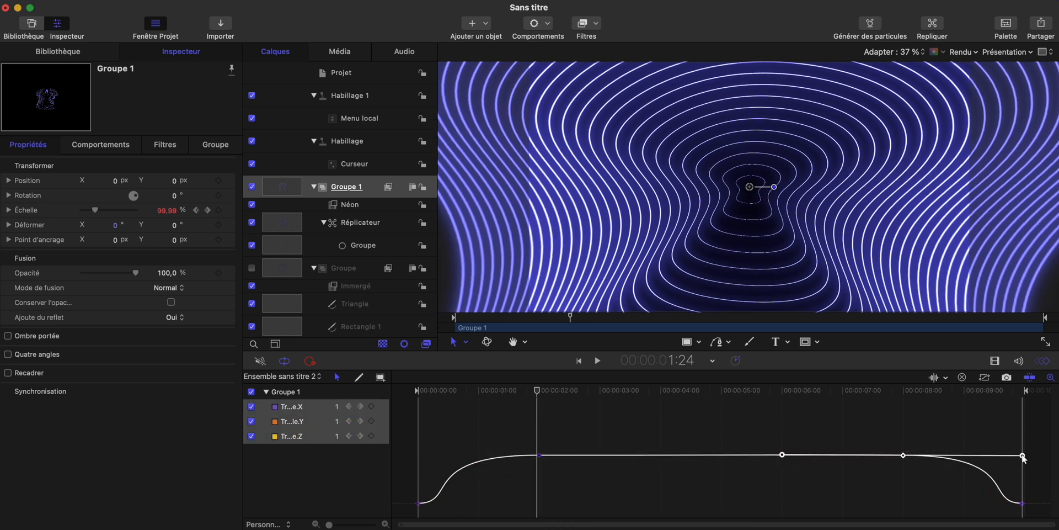
pyautogui.press('Home')
pyautogui.press('space')
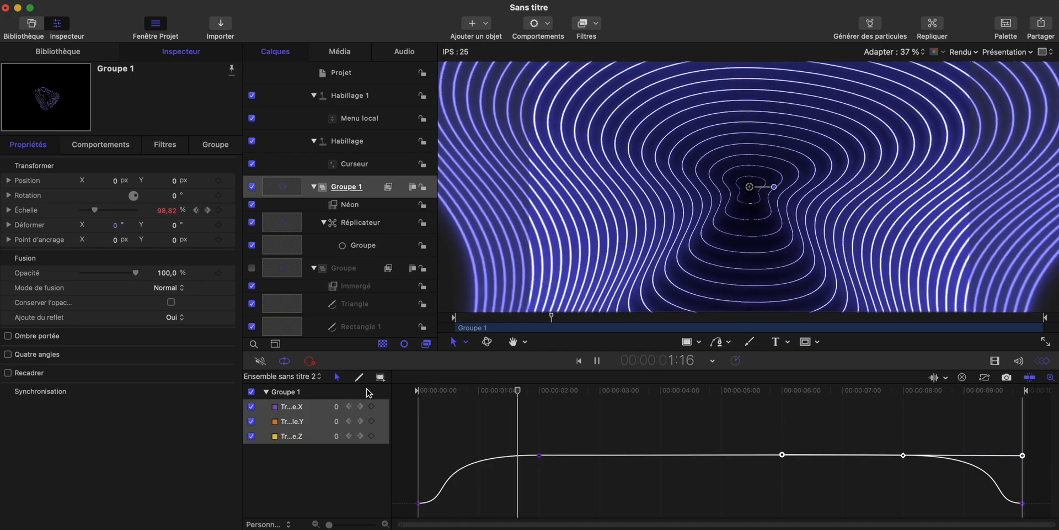
pyautogui.press('space')
# Add markers at 2:00 and 8:00 in the keyframe editor and set the 2:00 marker's type to Entrée - Facultative.
pyautogui.click(541, 391)
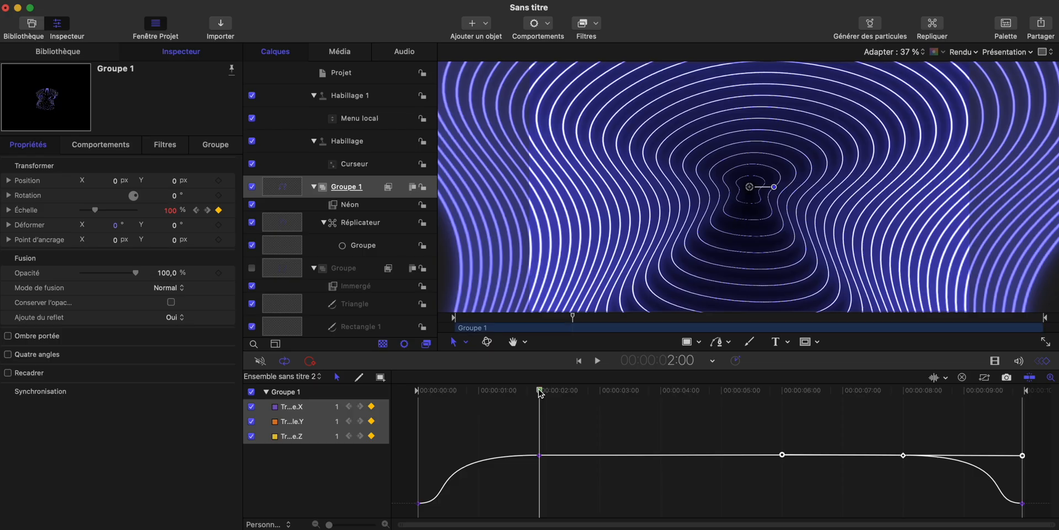
pyautogui.click(903, 393)
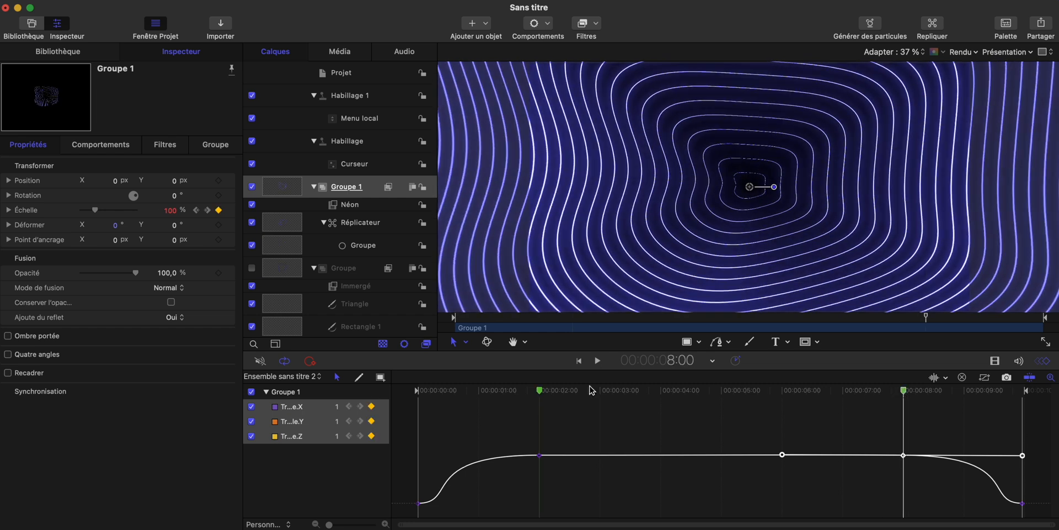
pyautogui.doubleClick(541, 392)
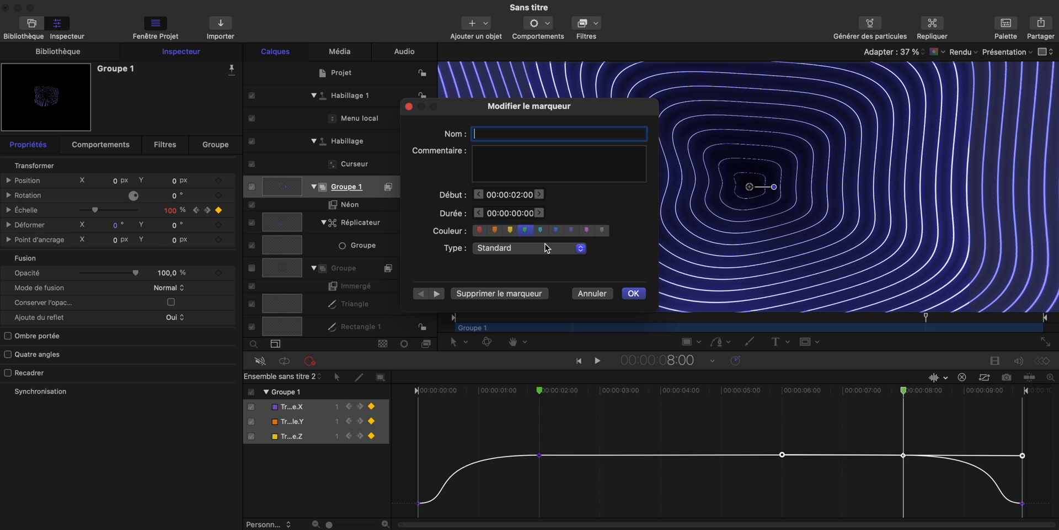
pyautogui.click(547, 247)
pyautogui.click(538, 284)
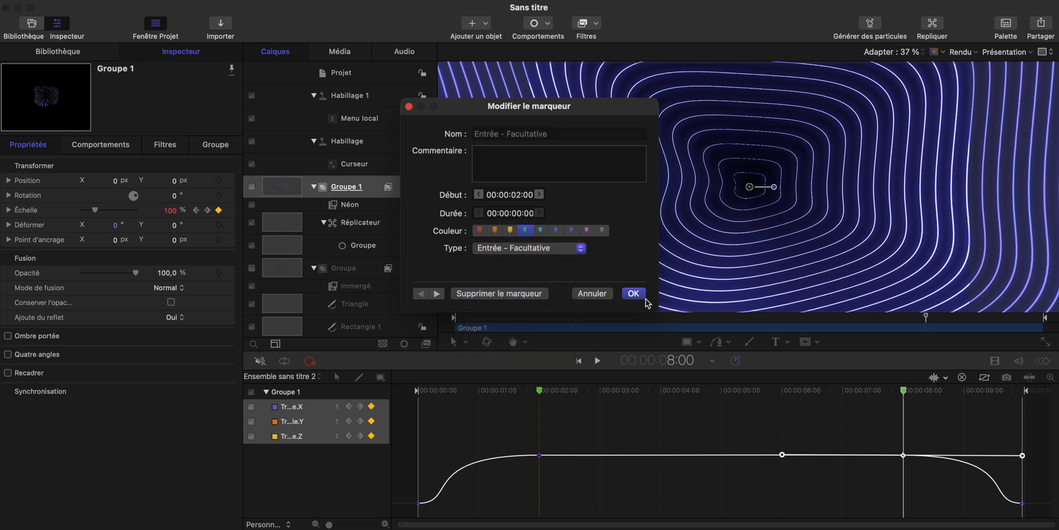
pyautogui.click(633, 293)
# Set the type of the 8:00 marker to the optional exit type.
pyautogui.click(865, 397)
pyautogui.doubleClick(904, 390)
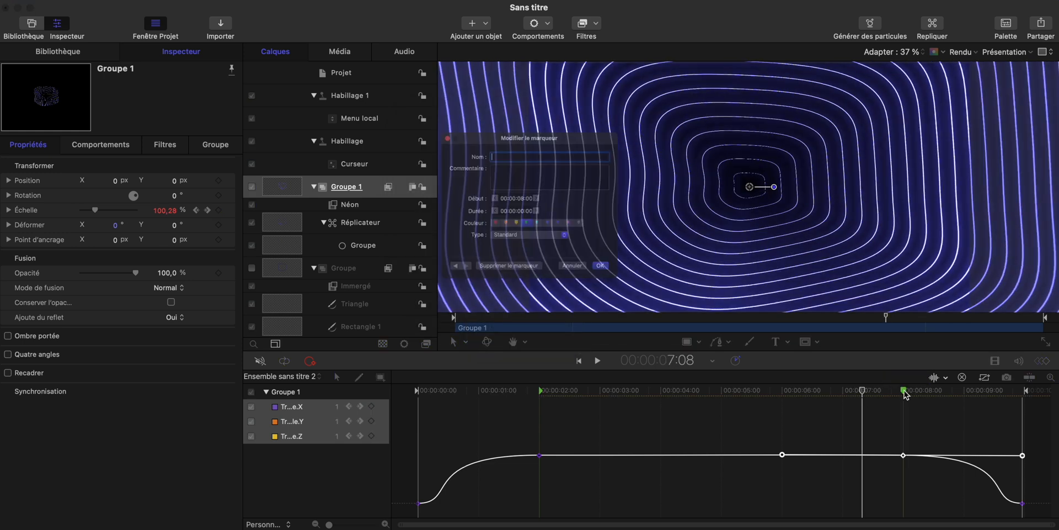
pyautogui.click(553, 249)
pyautogui.click(533, 310)
pyautogui.click(634, 293)
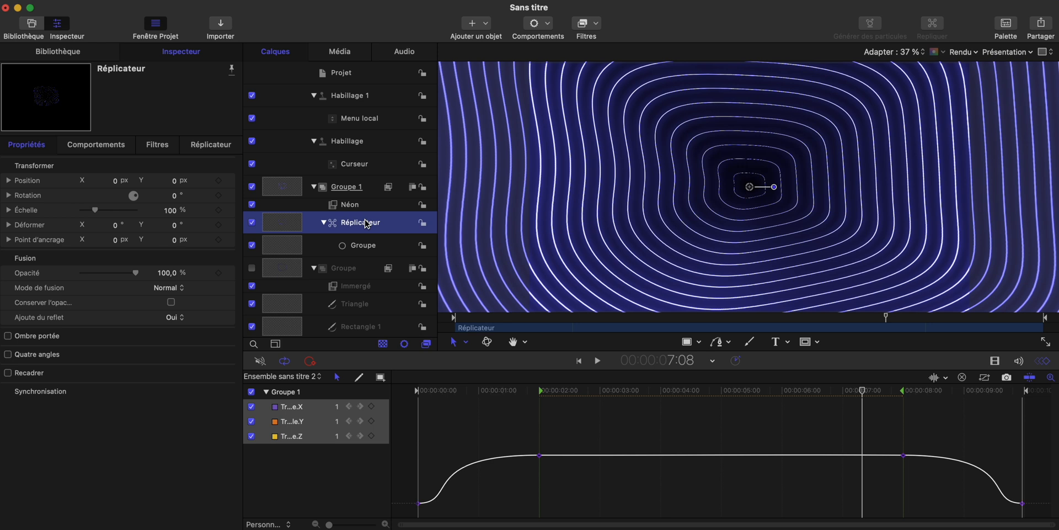
# Publish the Réplicateur's Points, Échelle and Fin de l'échelle parameters.
pyautogui.click(212, 145)
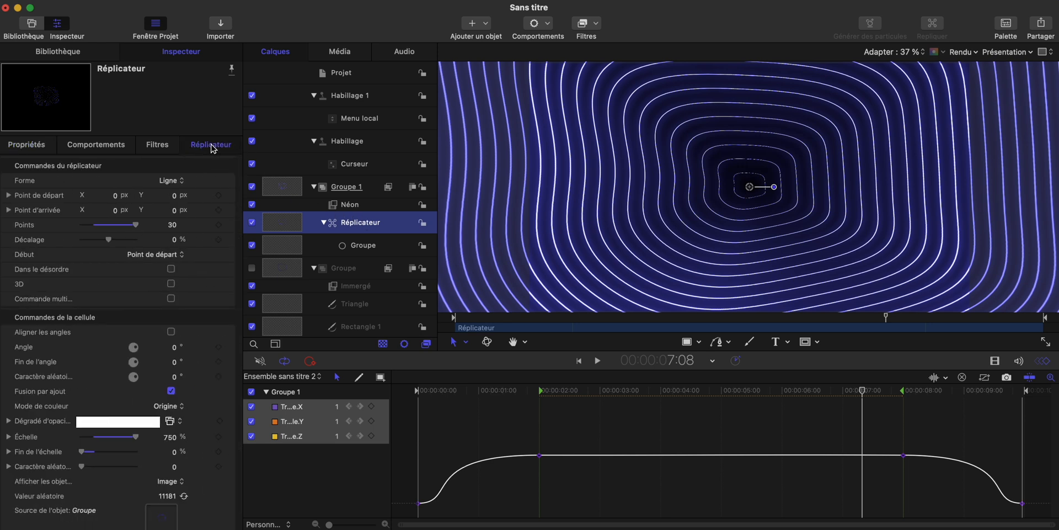
pyautogui.click(231, 223)
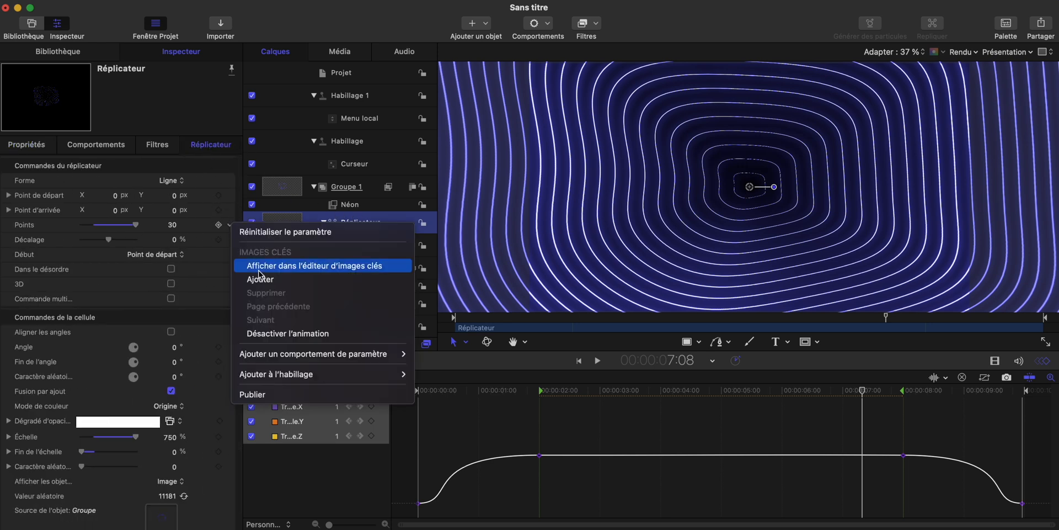
pyautogui.click(263, 395)
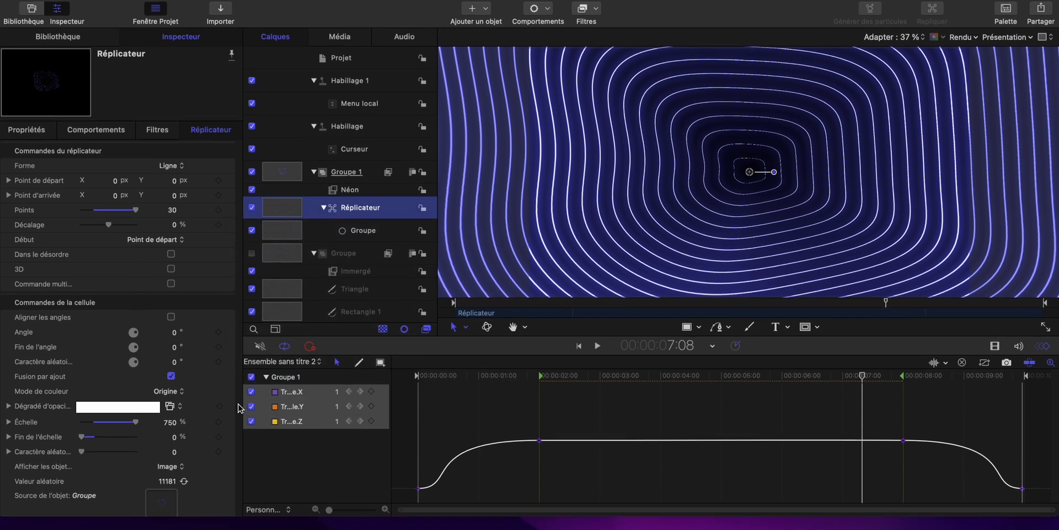
pyautogui.click(229, 436)
pyautogui.click(263, 520)
pyautogui.click(228, 380)
pyautogui.click(247, 520)
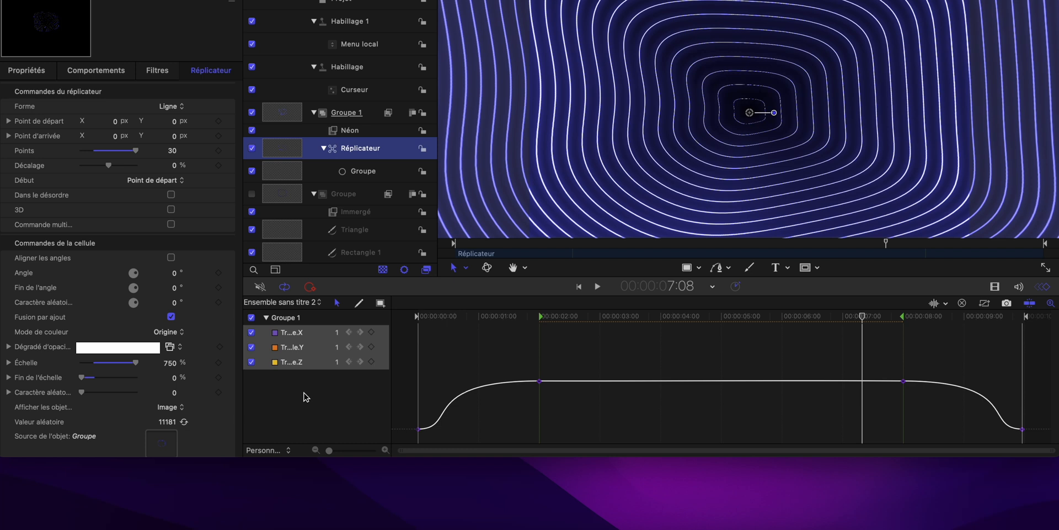
# Publish the Réplicateur's Angle and Fin de l'angle parameters.
pyautogui.click(229, 273)
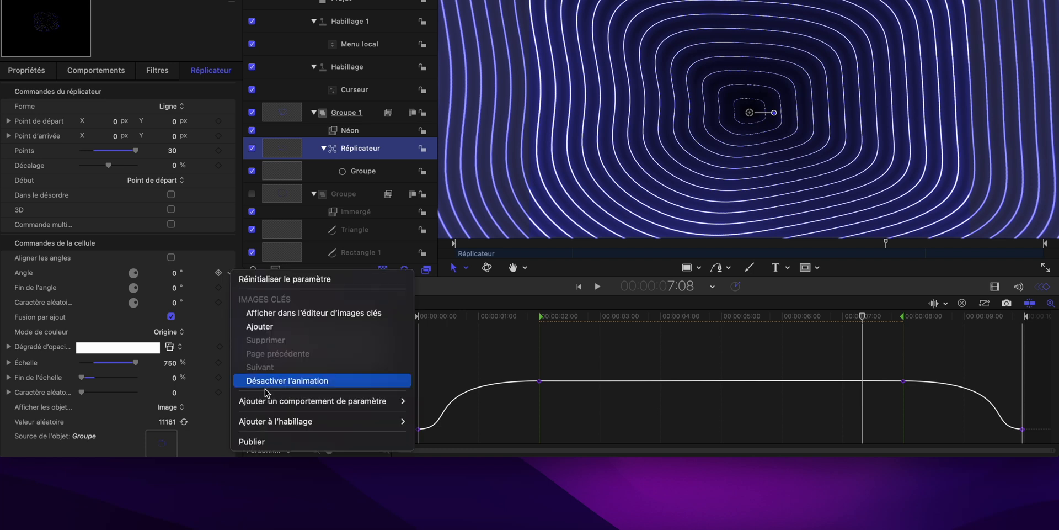
pyautogui.click(270, 442)
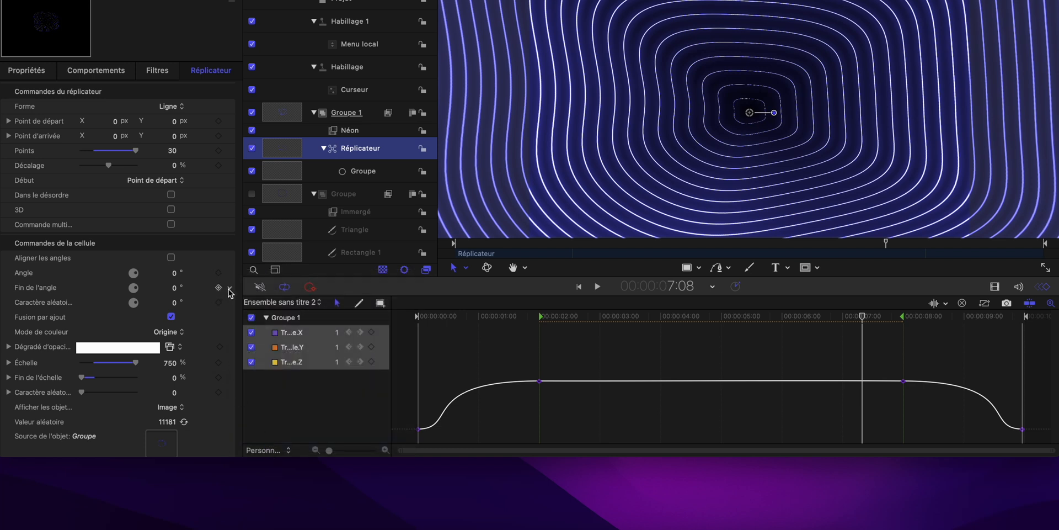
pyautogui.click(229, 288)
pyautogui.click(251, 459)
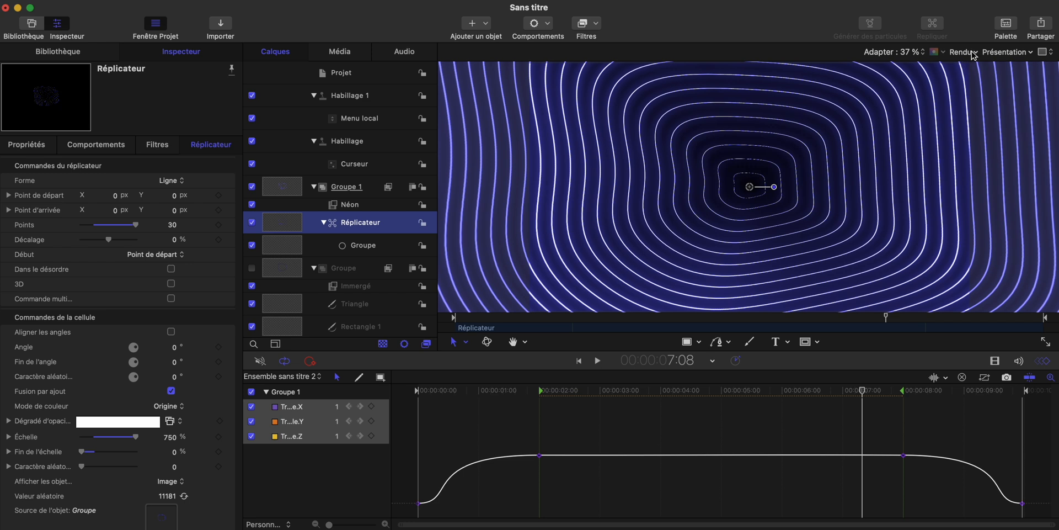
# Try the Flou d'animation render option on the scale-in animation.
pyautogui.click(974, 53)
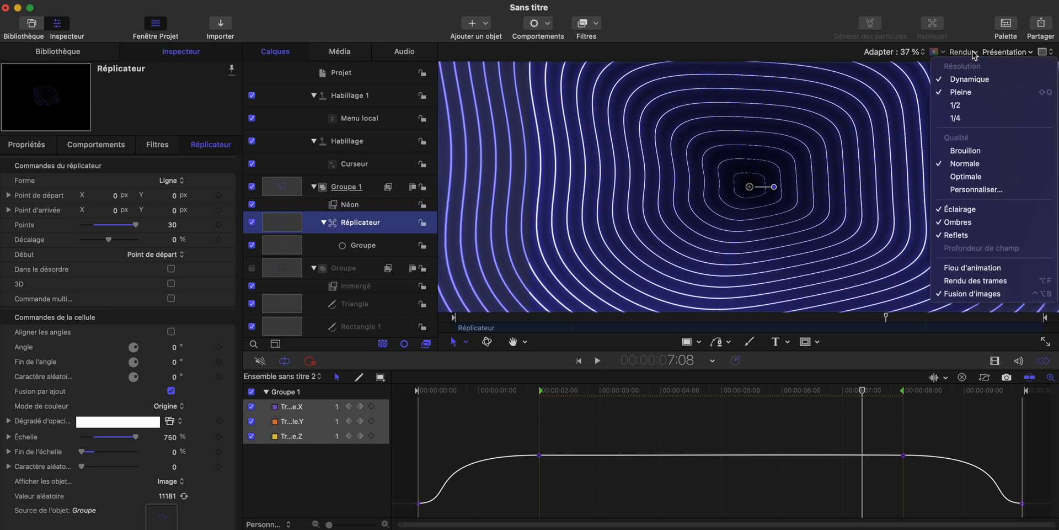
pyautogui.click(974, 269)
pyautogui.moveTo(440, 391); pyautogui.dragTo(443, 392)
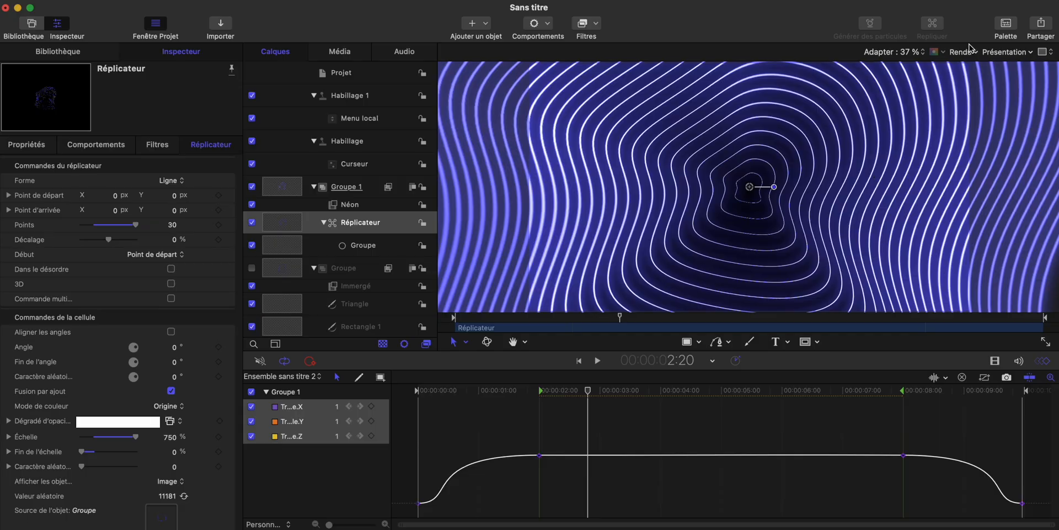
pyautogui.click(967, 51)
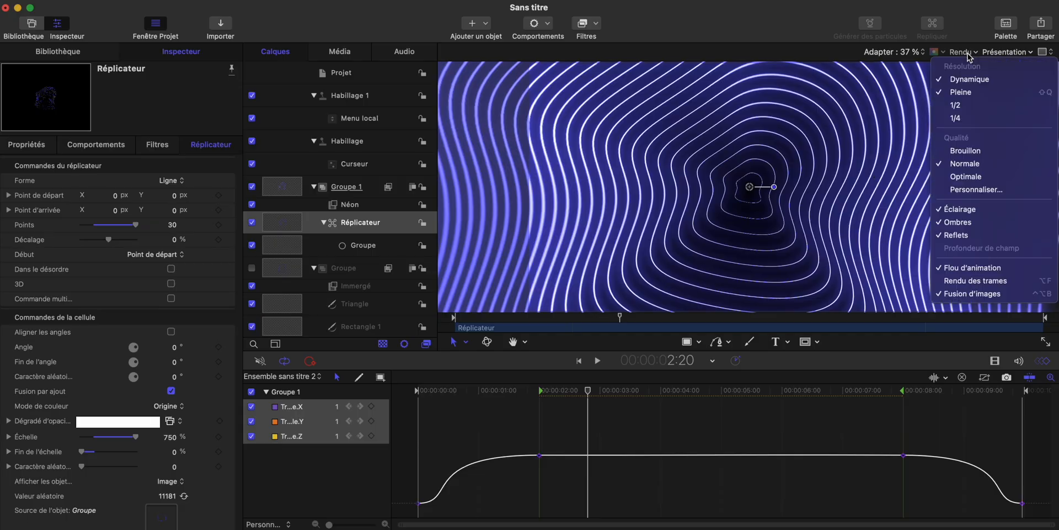
pyautogui.click(969, 268)
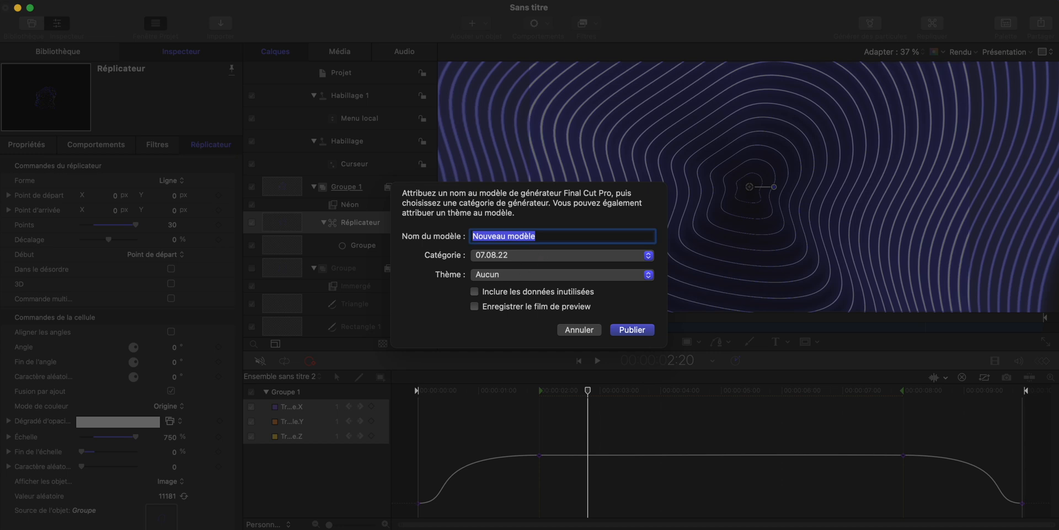
# Name the Final Cut Pro generator template Demo and begin creating a new category for it.
pyautogui.click(505, 256)
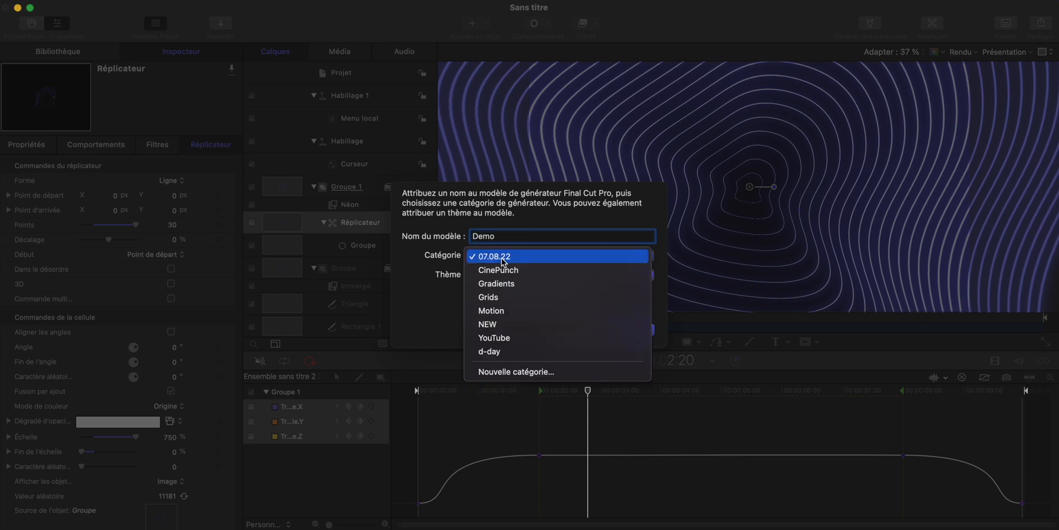
pyautogui.click(506, 372)
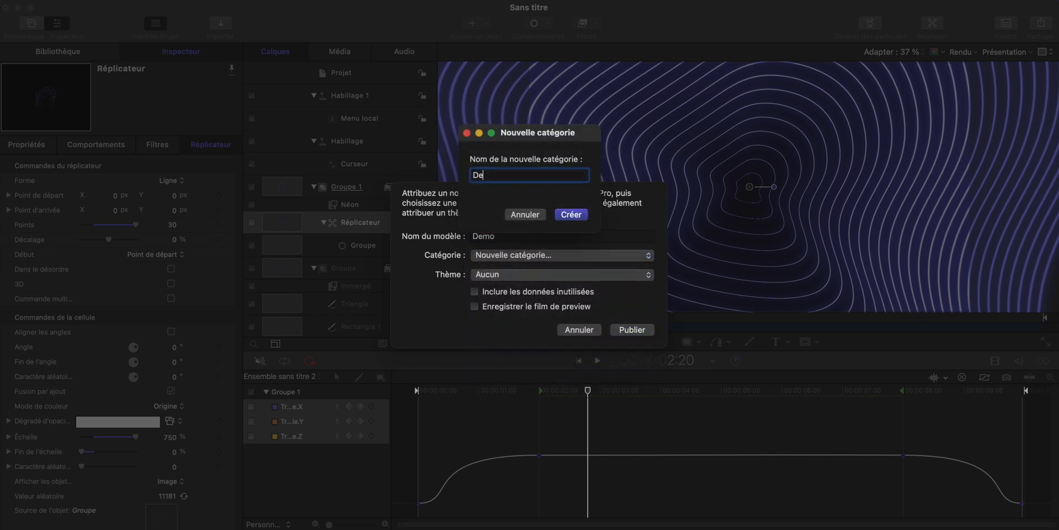